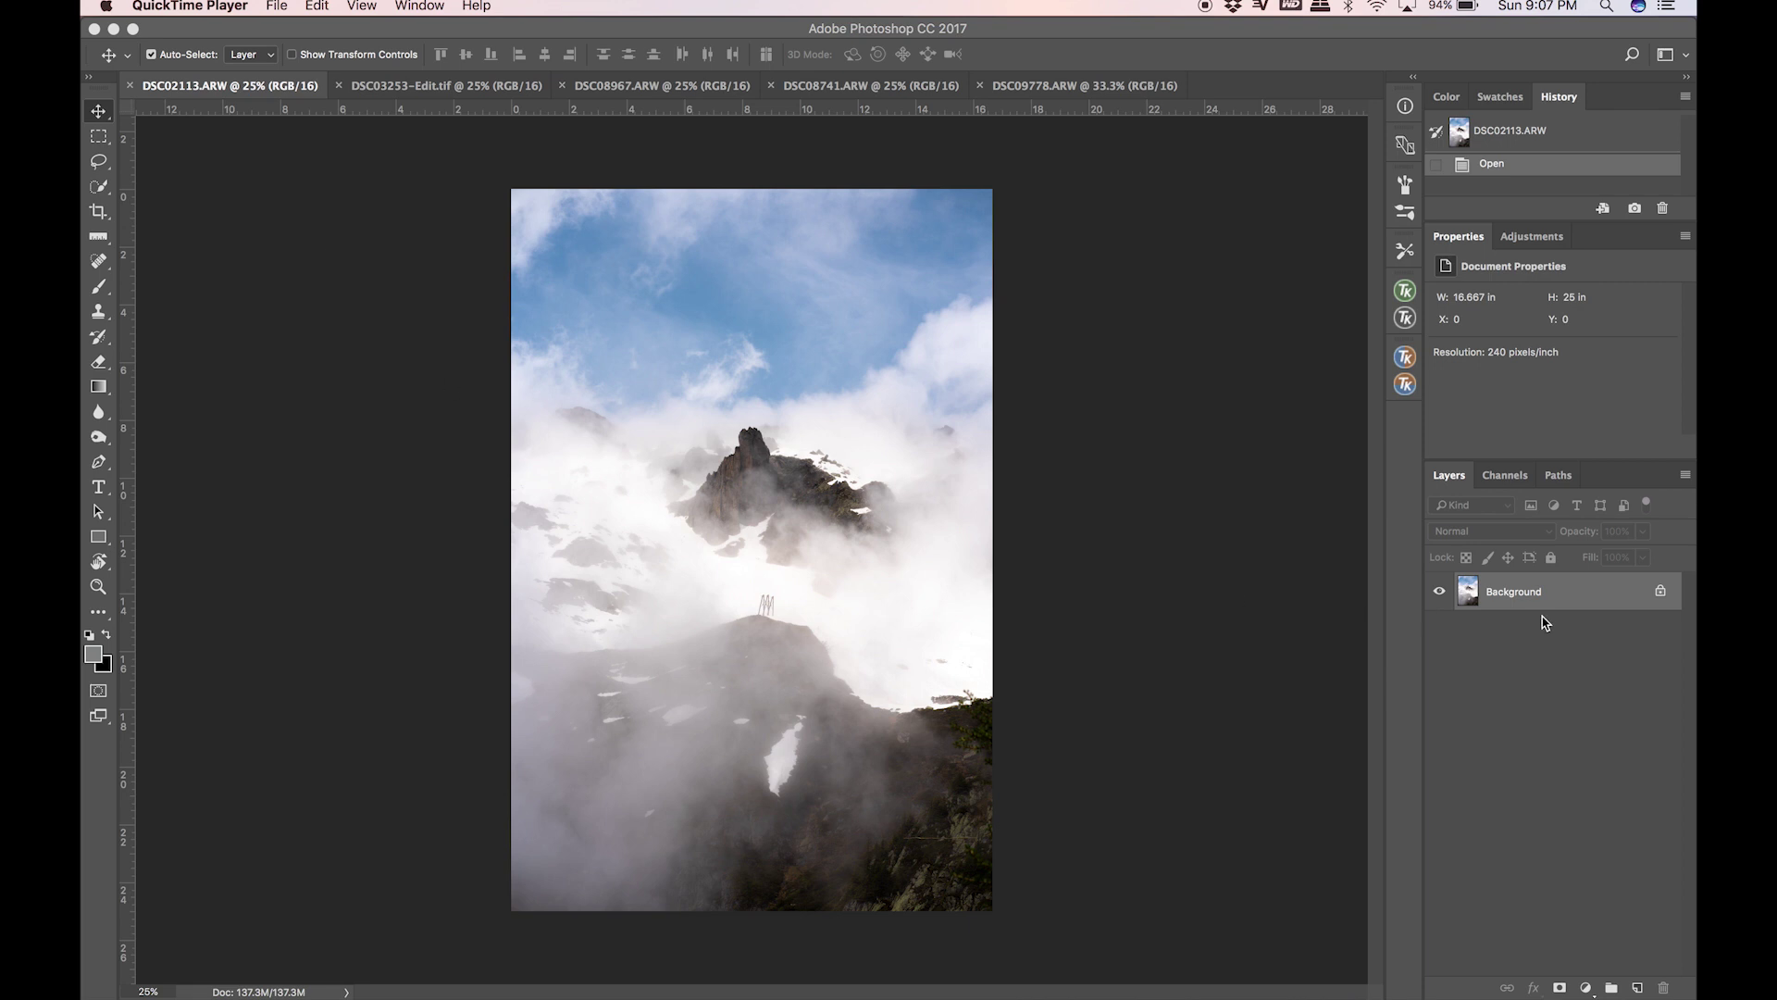
Duplicate the misty peak photo to Layer 1 and marquee the top down past the peak.
left_click(1570, 602)
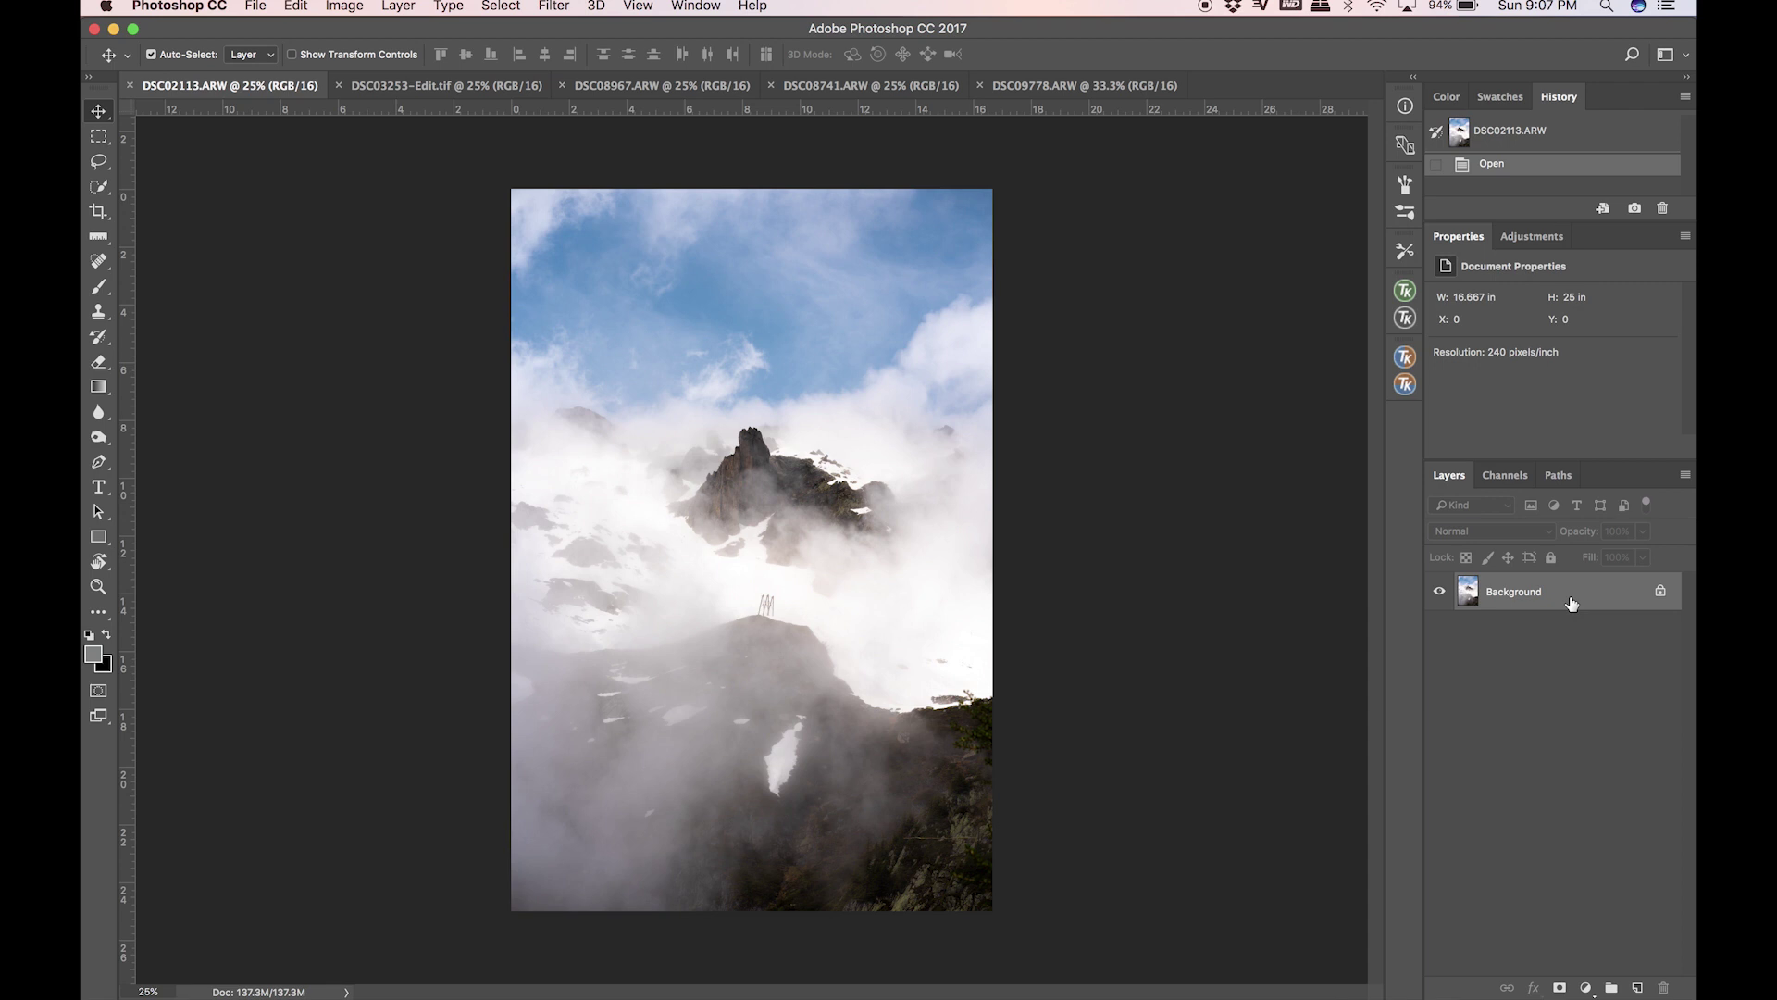
key("super+j")
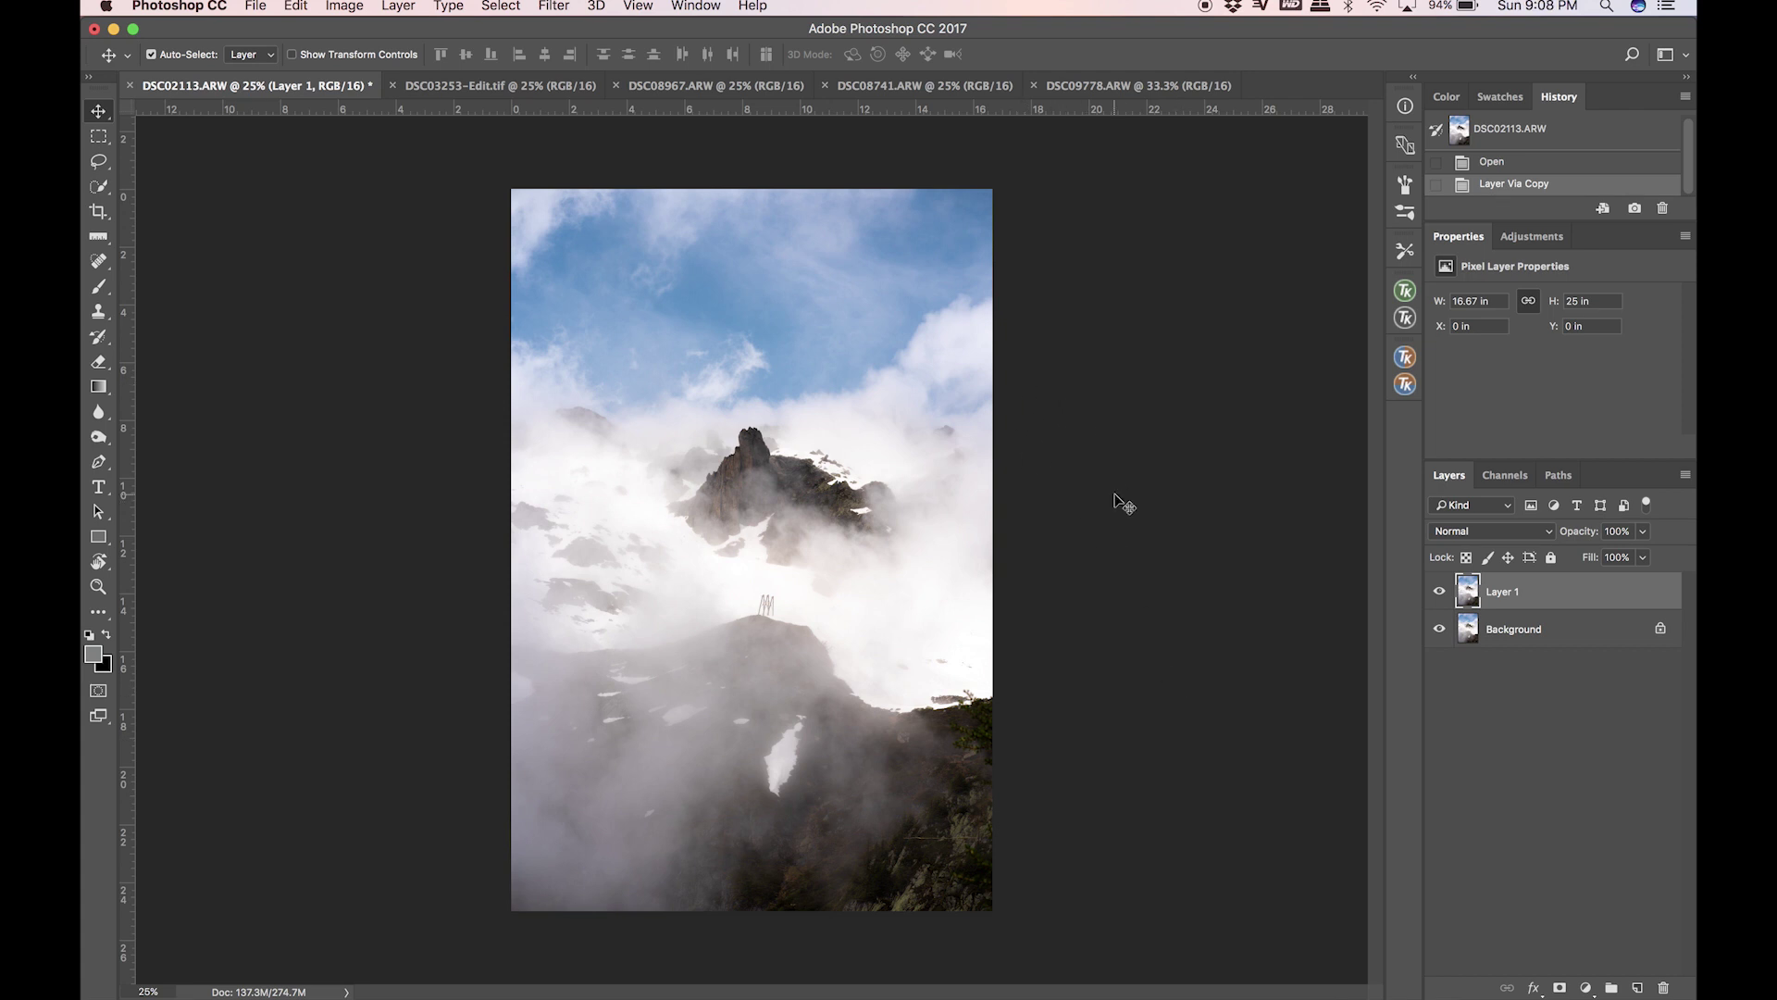
left_click(96, 147)
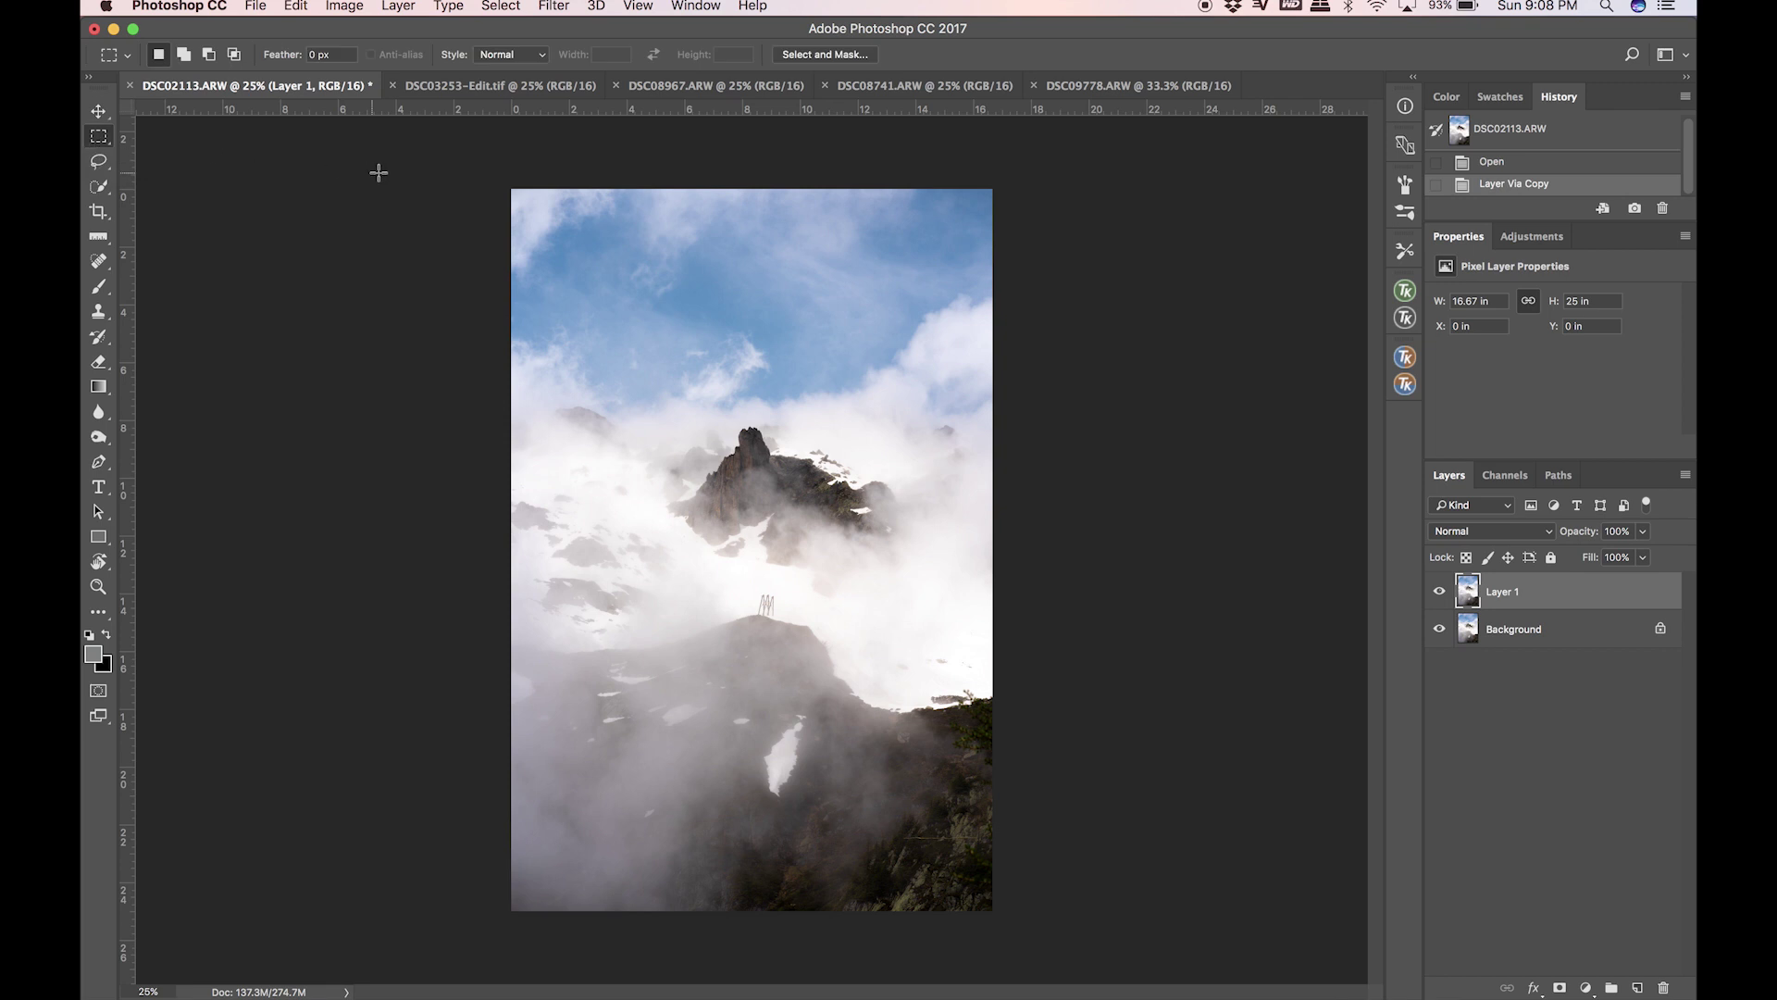
left_click_drag(491, 185, 1061, 571)
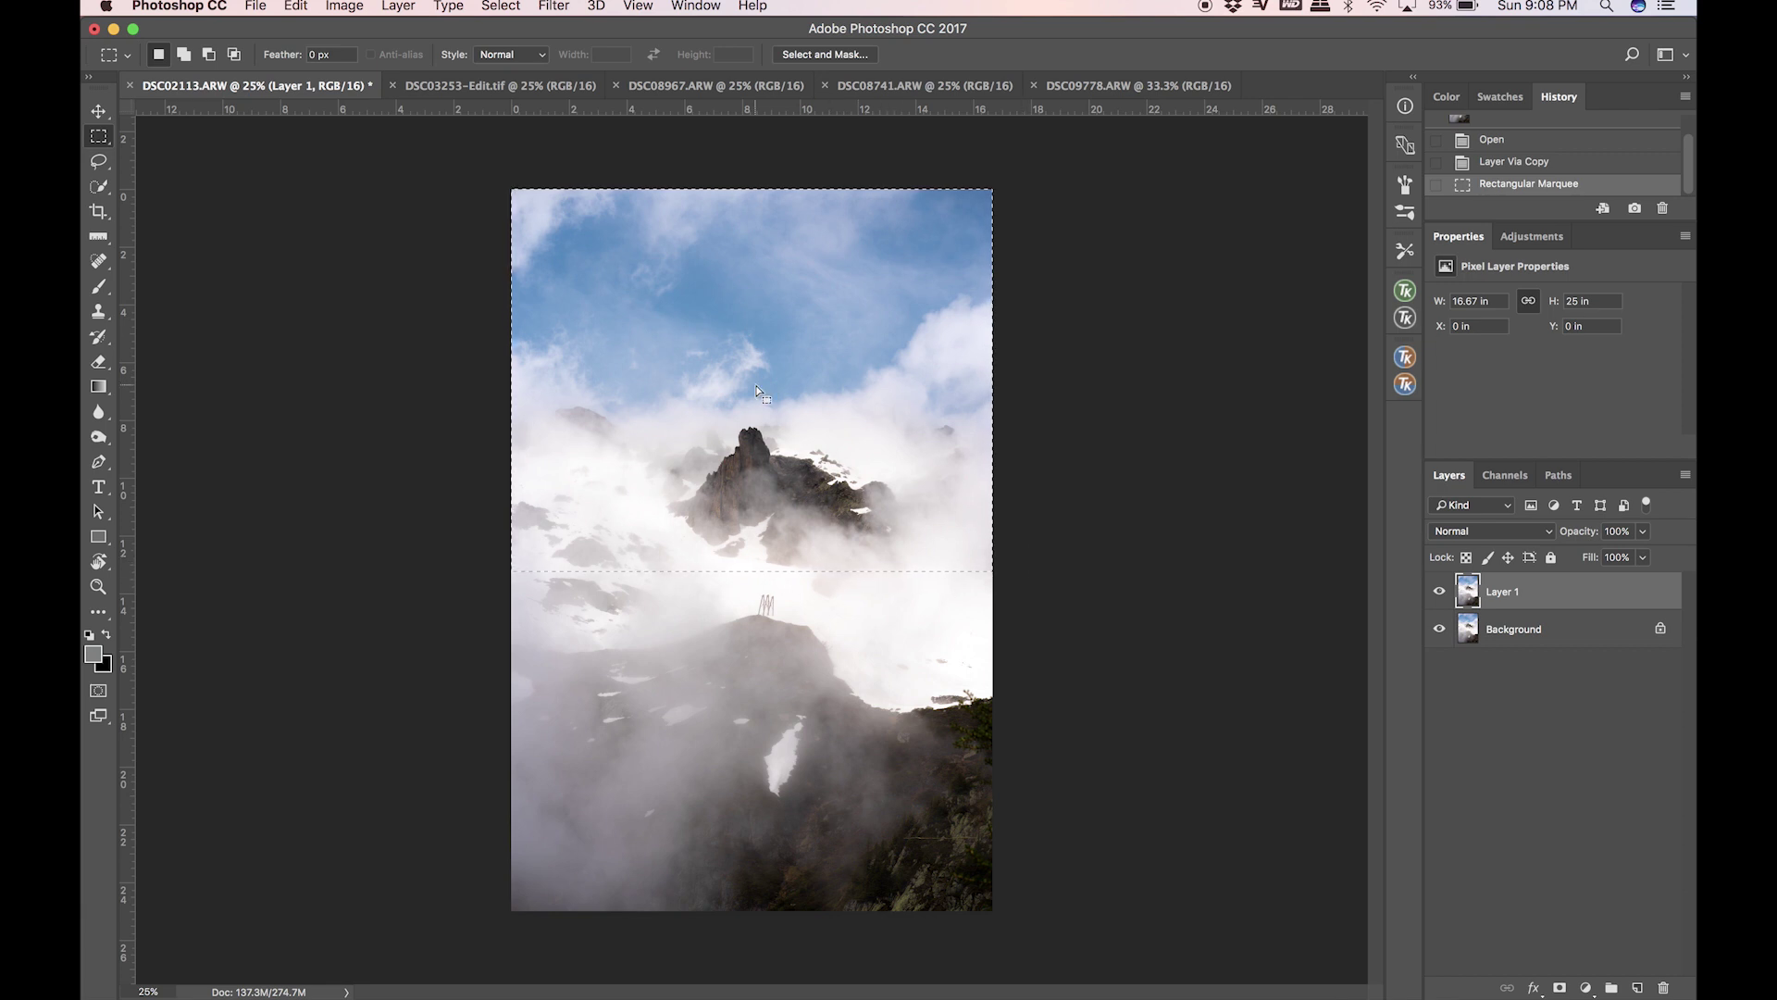
scroll(757, 393, "down", 2)
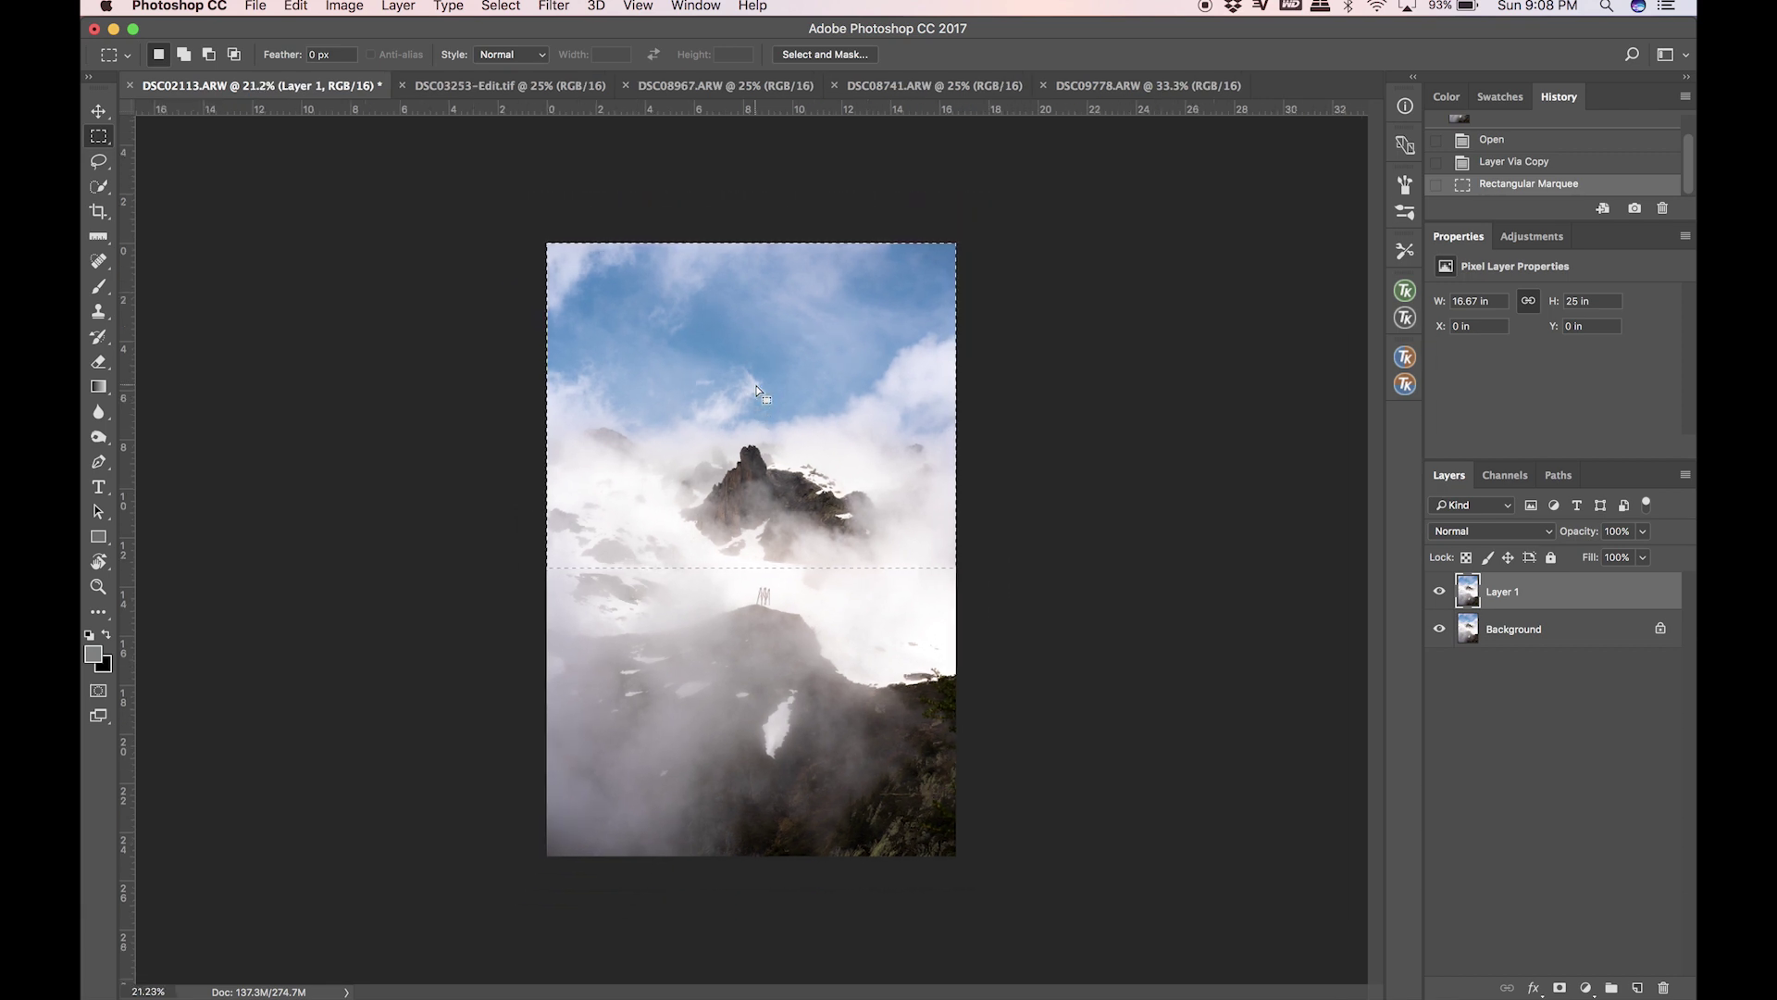
Switch to the Move tool and bring up the Edit menu.
key("v")
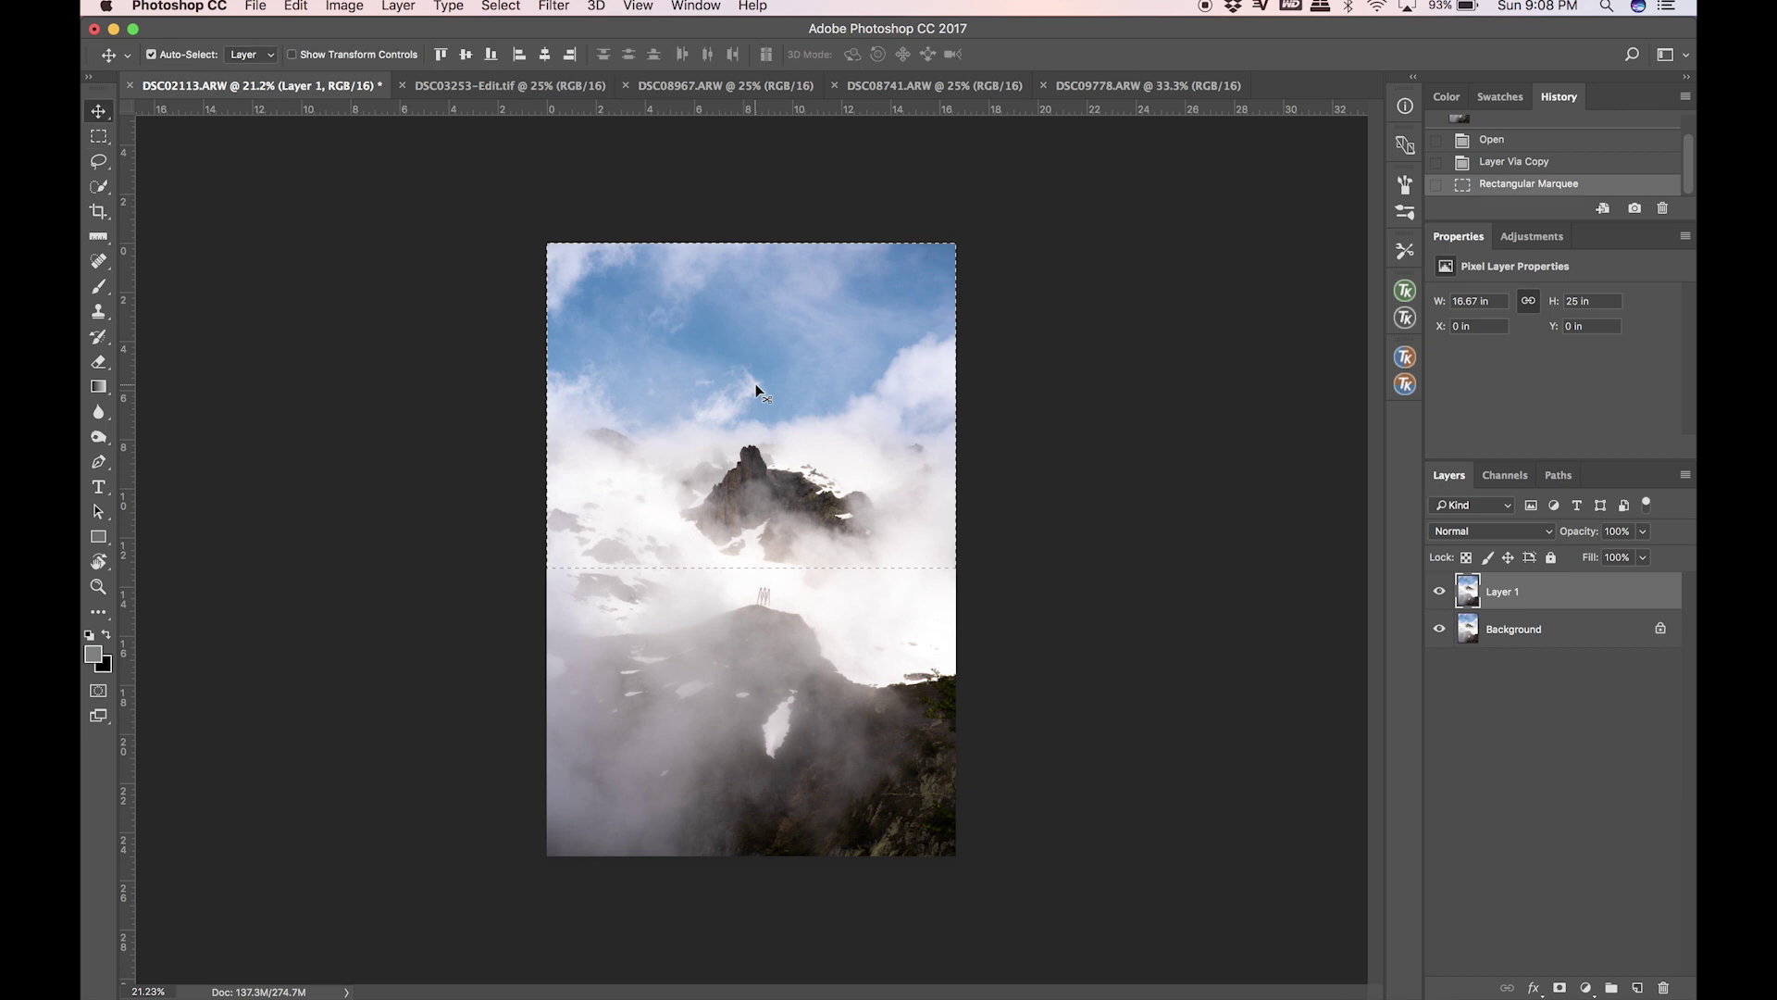
left_click(298, 5)
key("Escape")
left_click(287, 5)
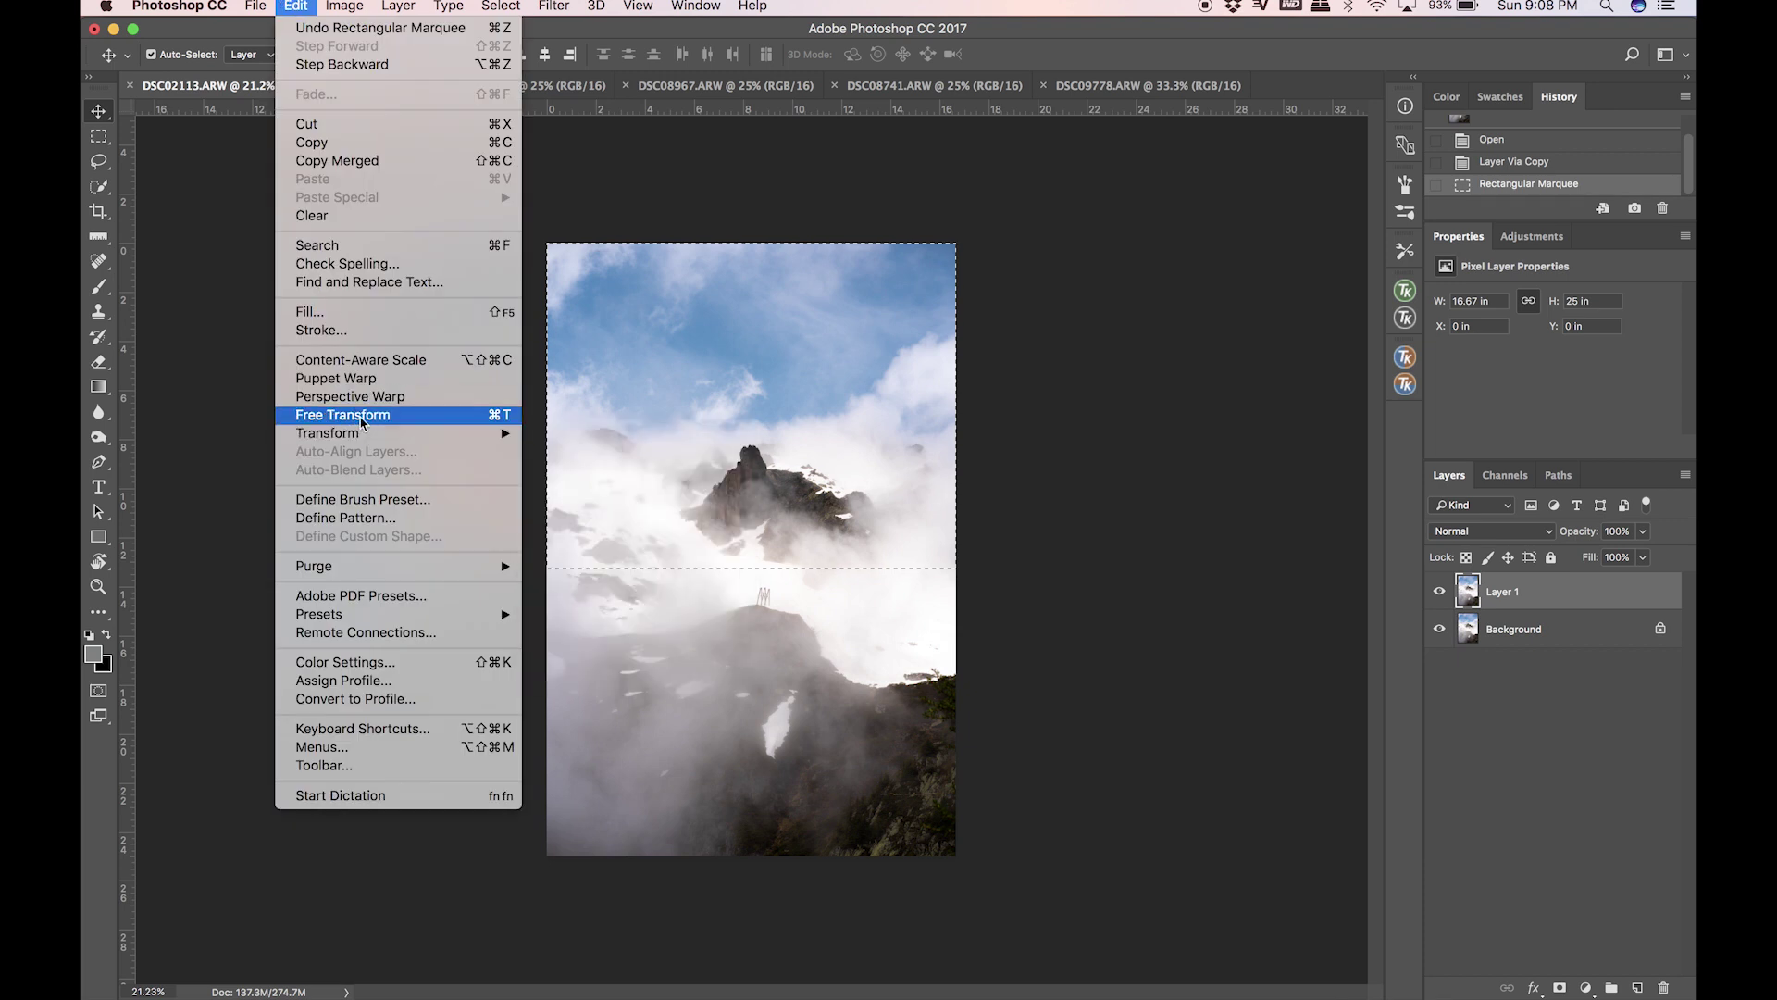
Free Transform the selection upward to about 151% height, commit it, and deselect.
left_click(360, 419)
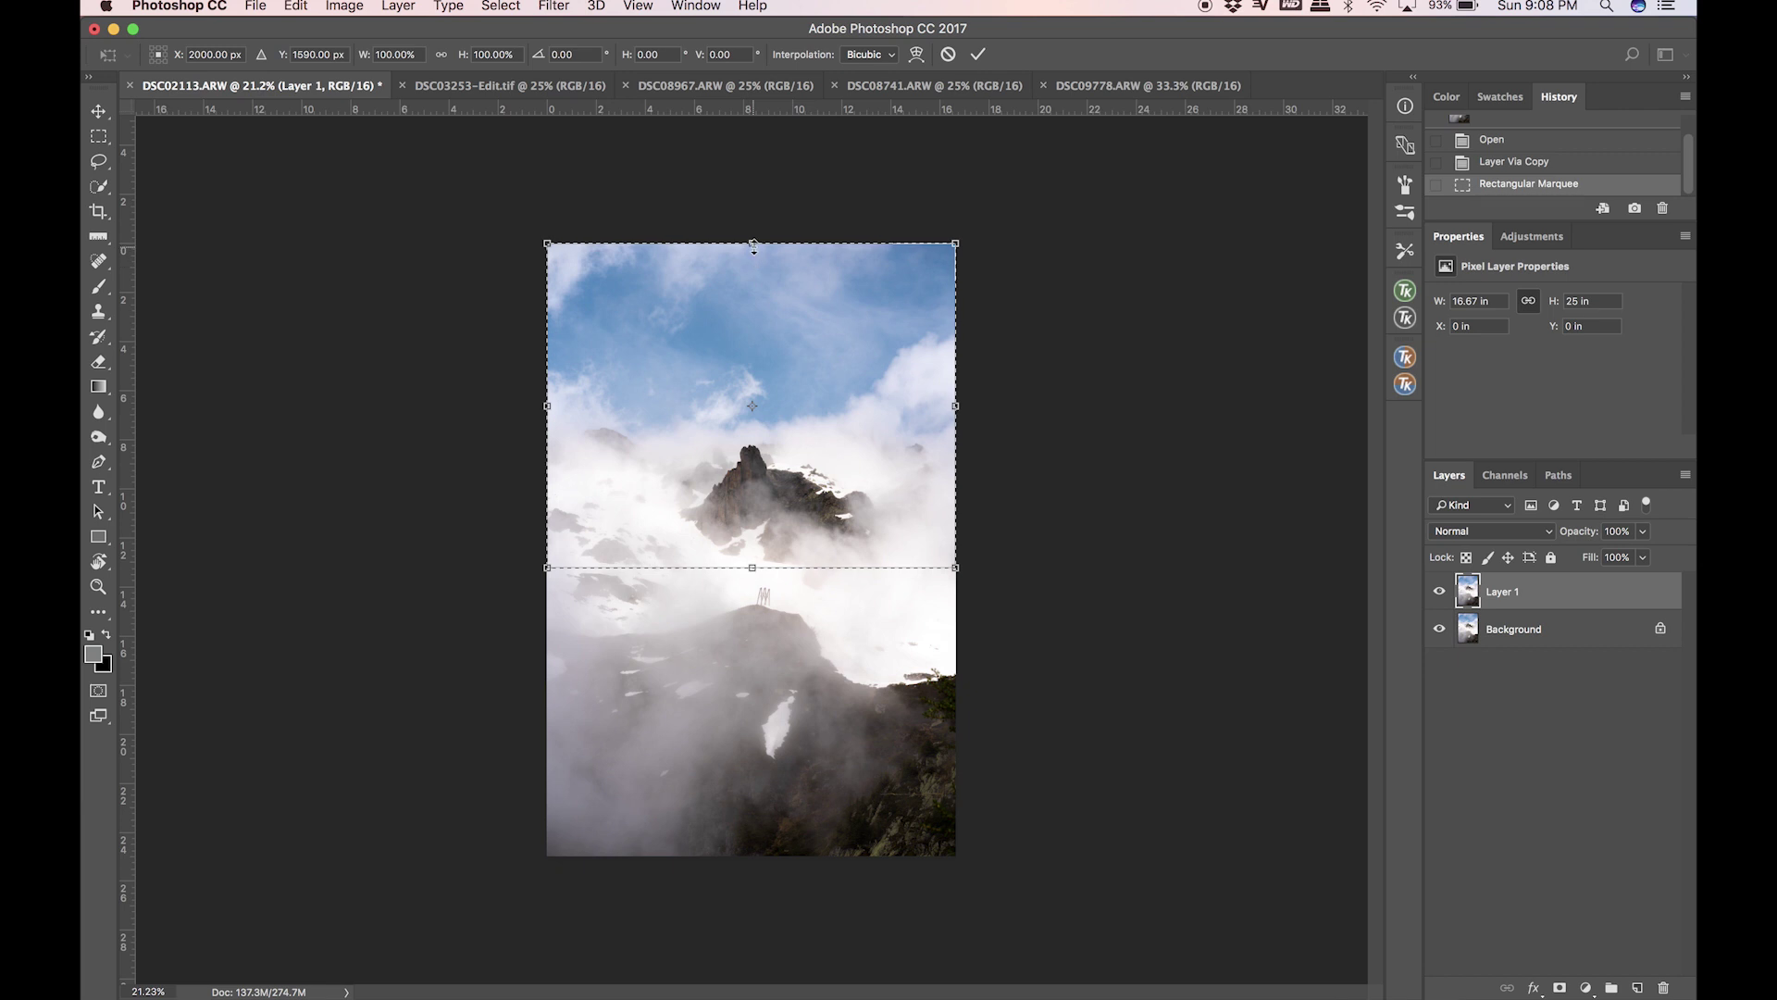
left_click_drag(753, 246, 736, 83)
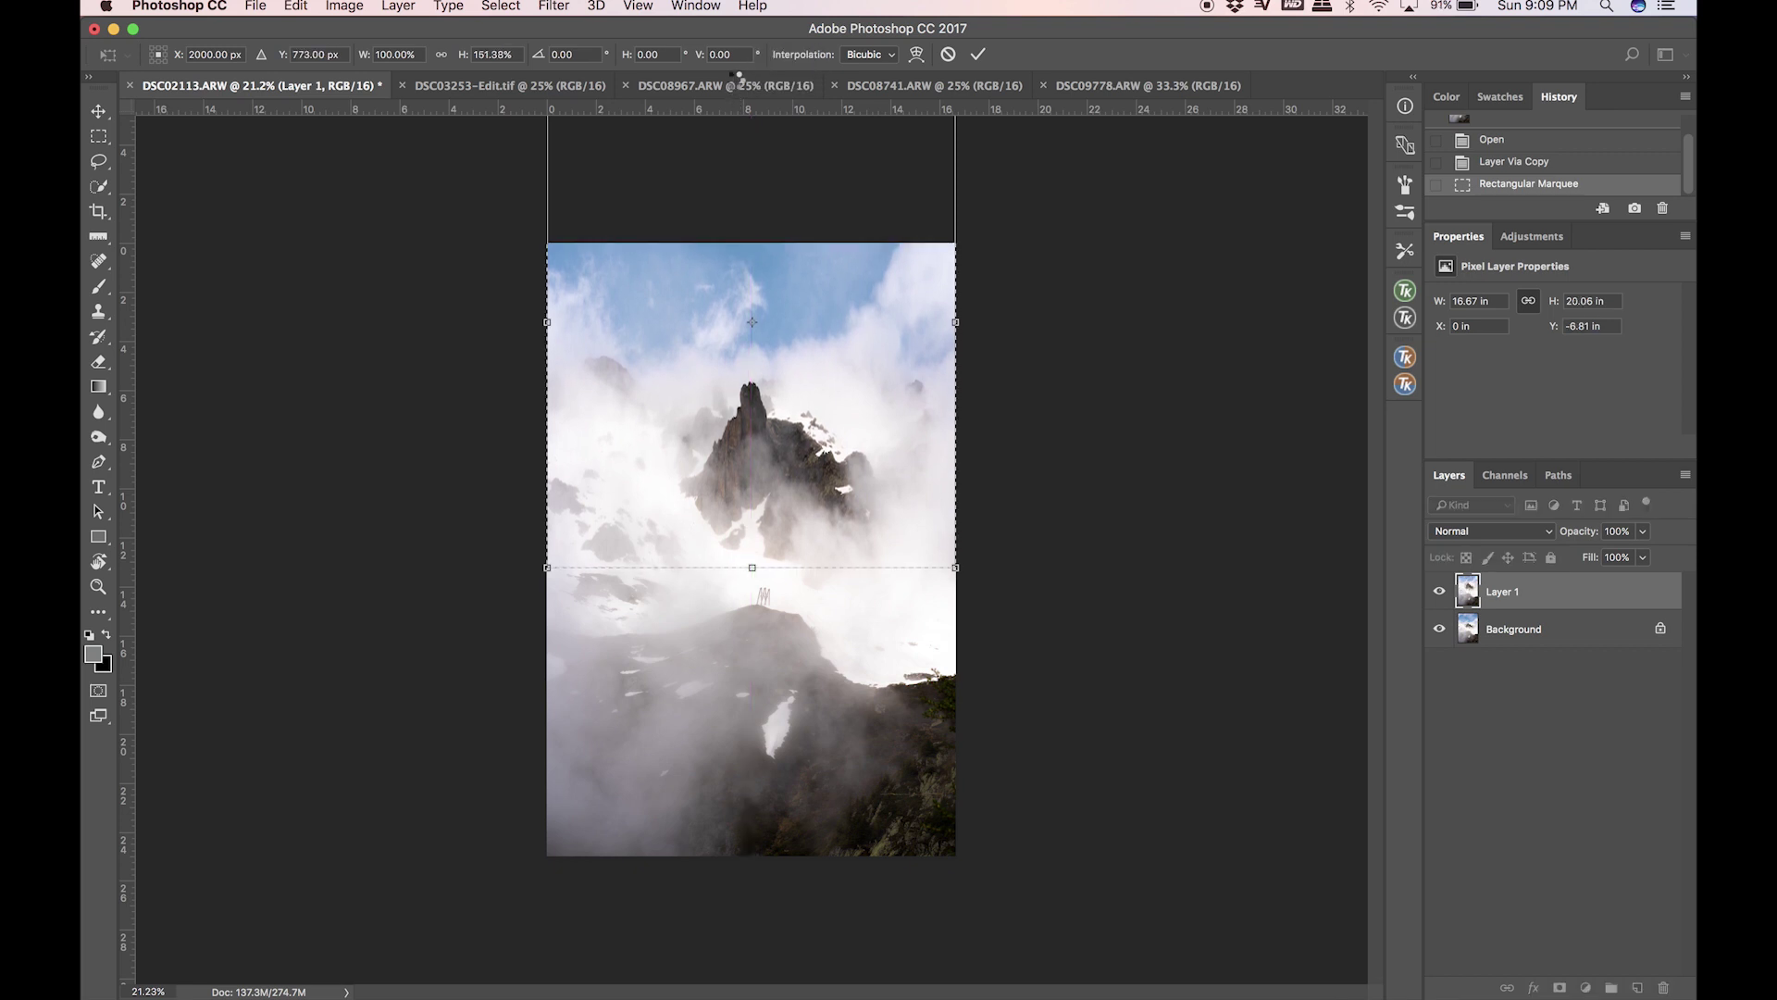
key("Return")
key("super")
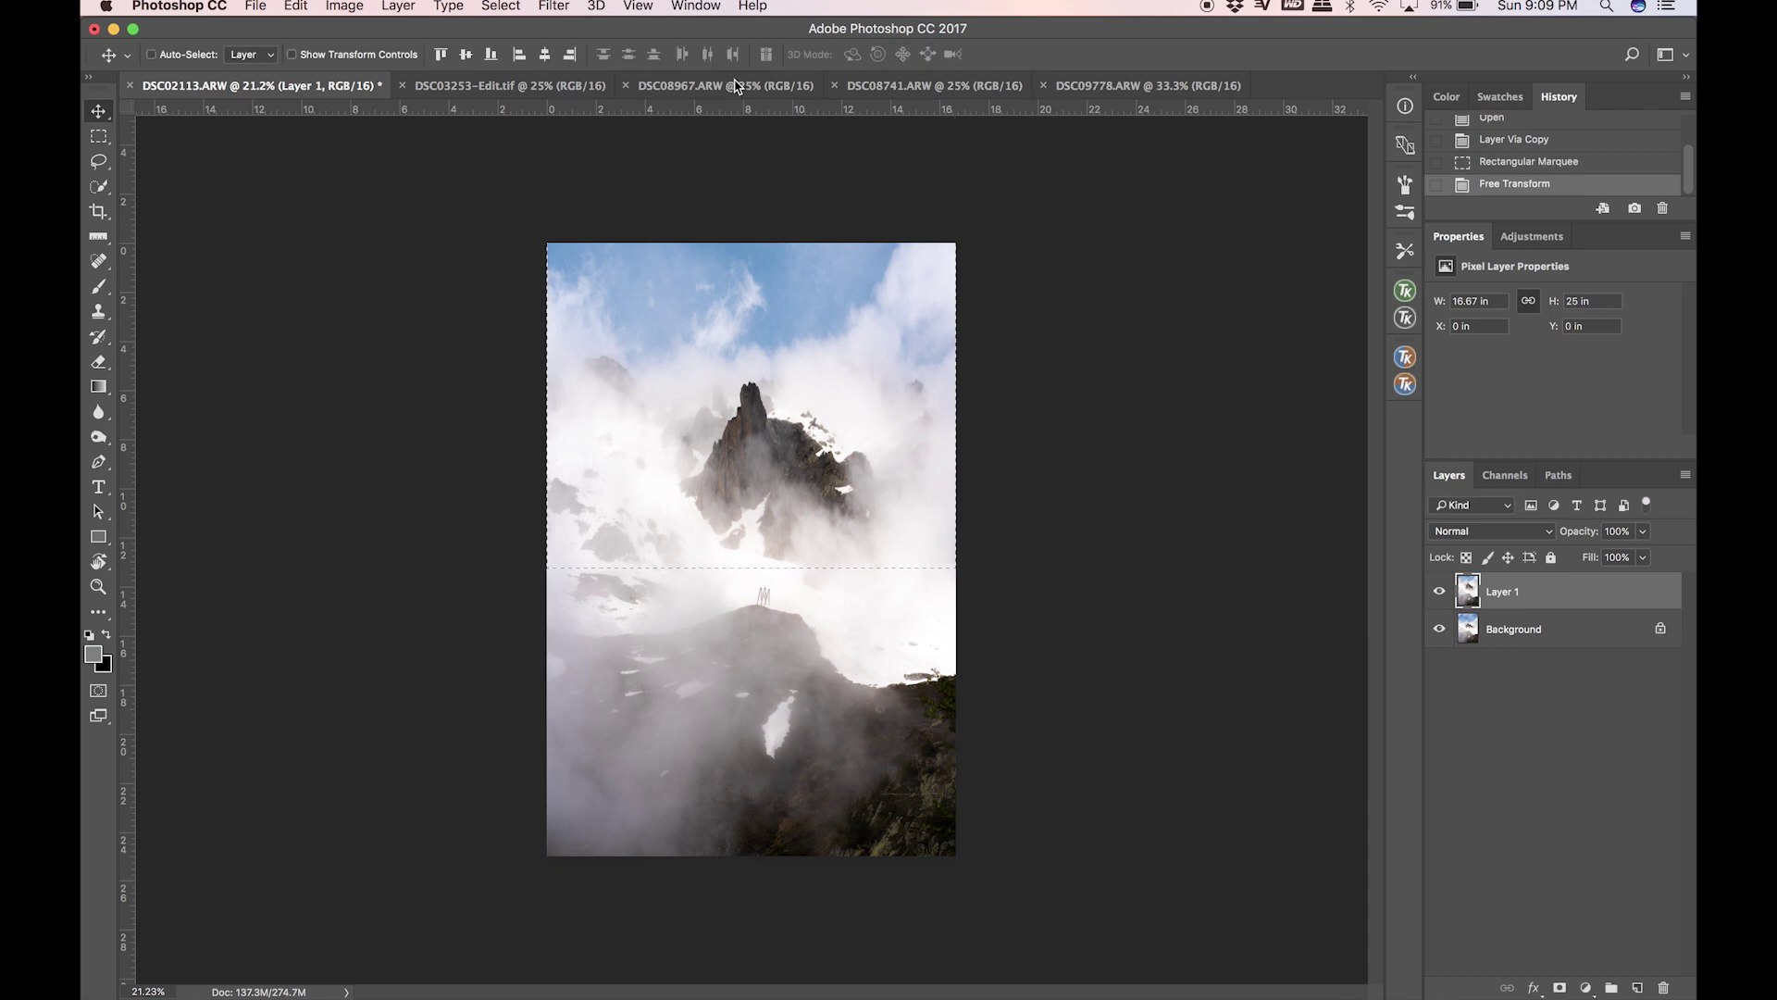
key("super+d")
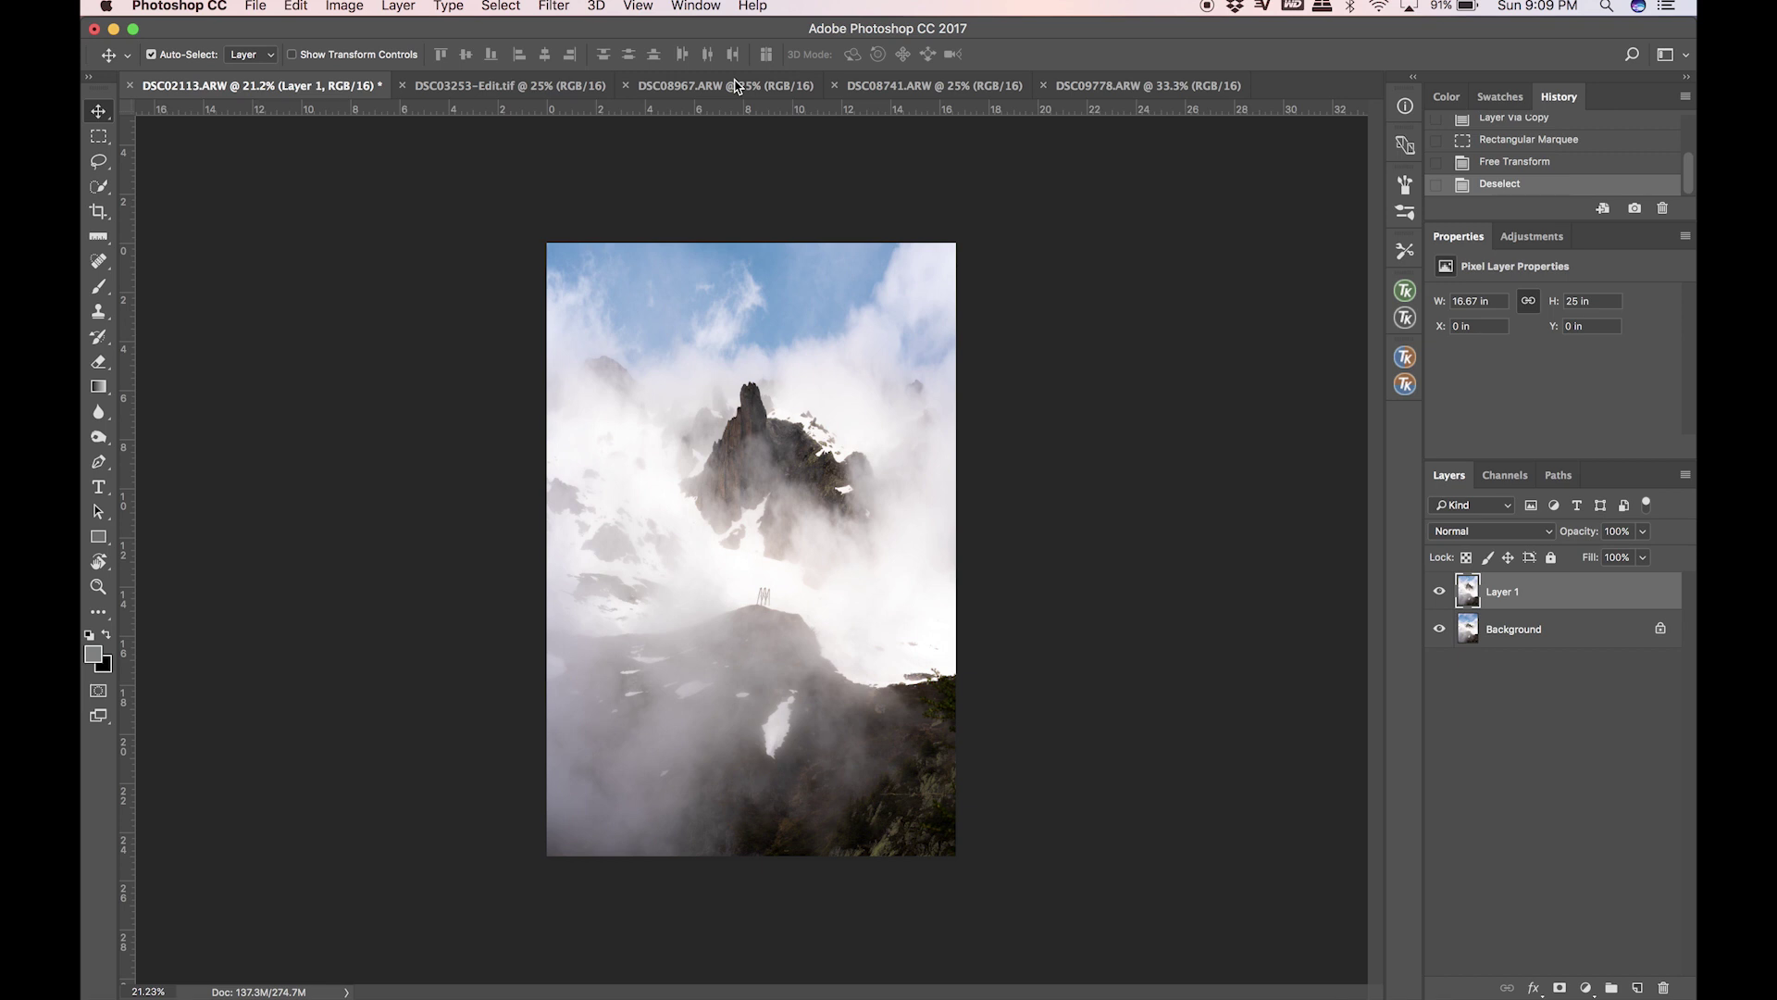
left_click(1447, 591)
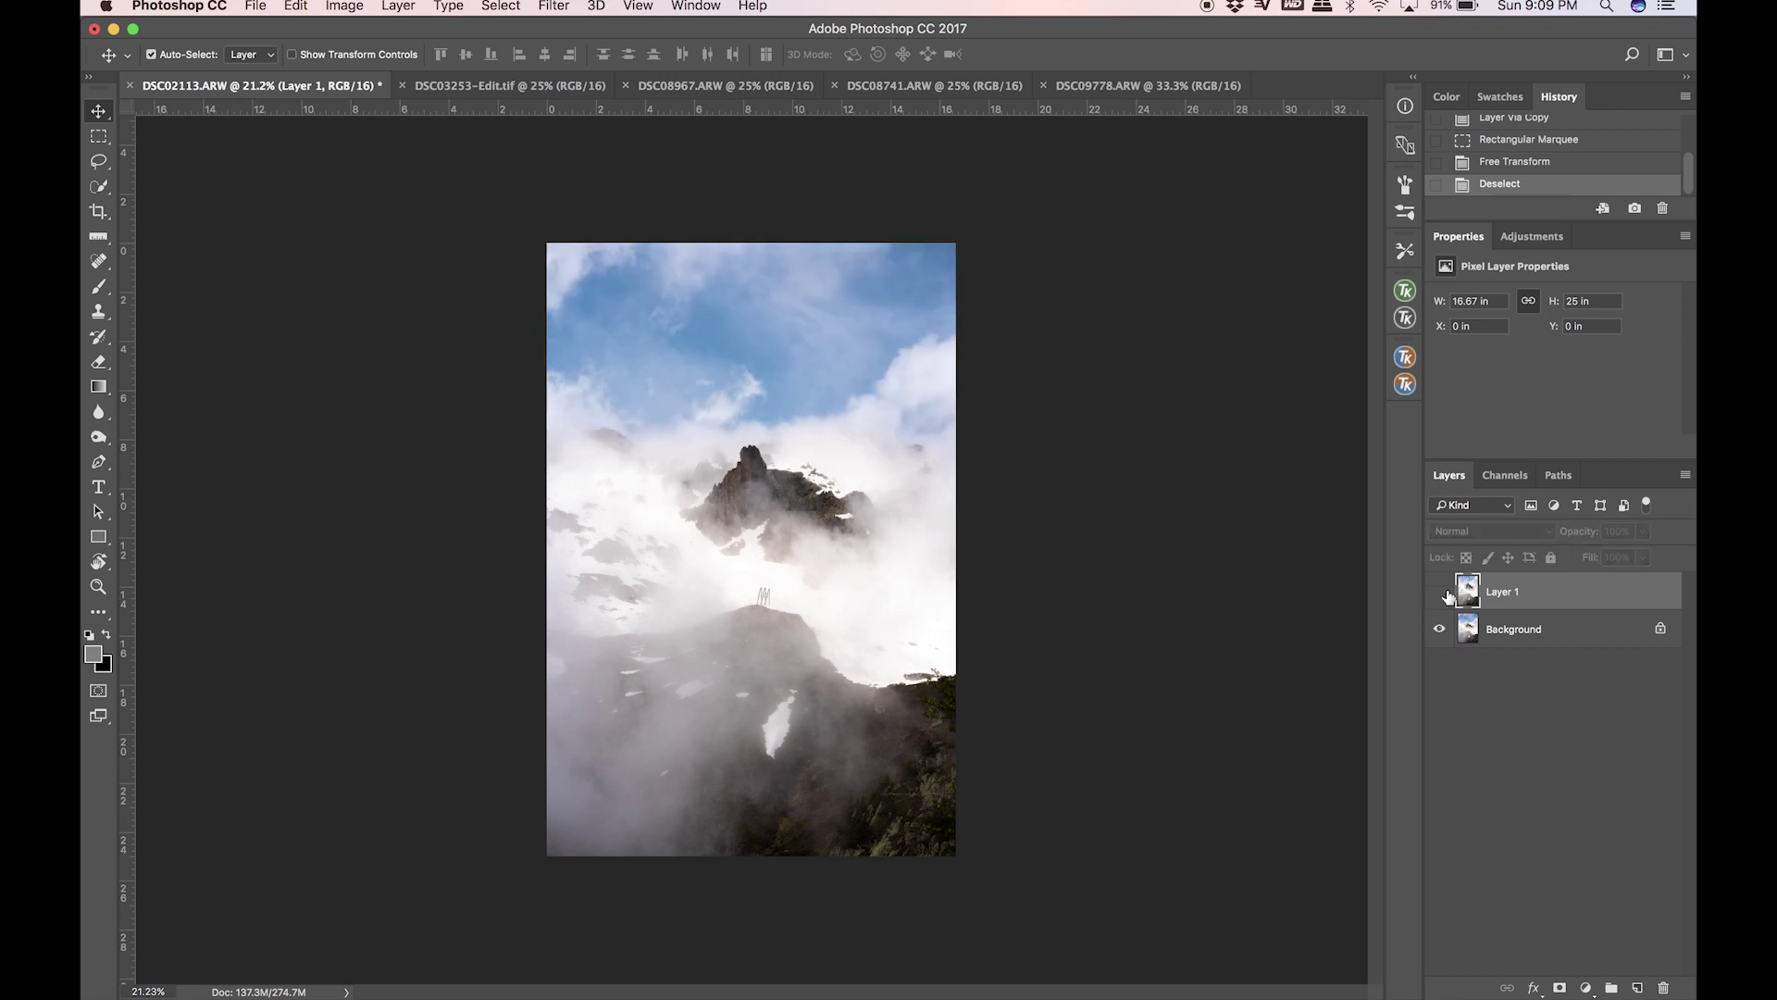
left_click(1440, 592)
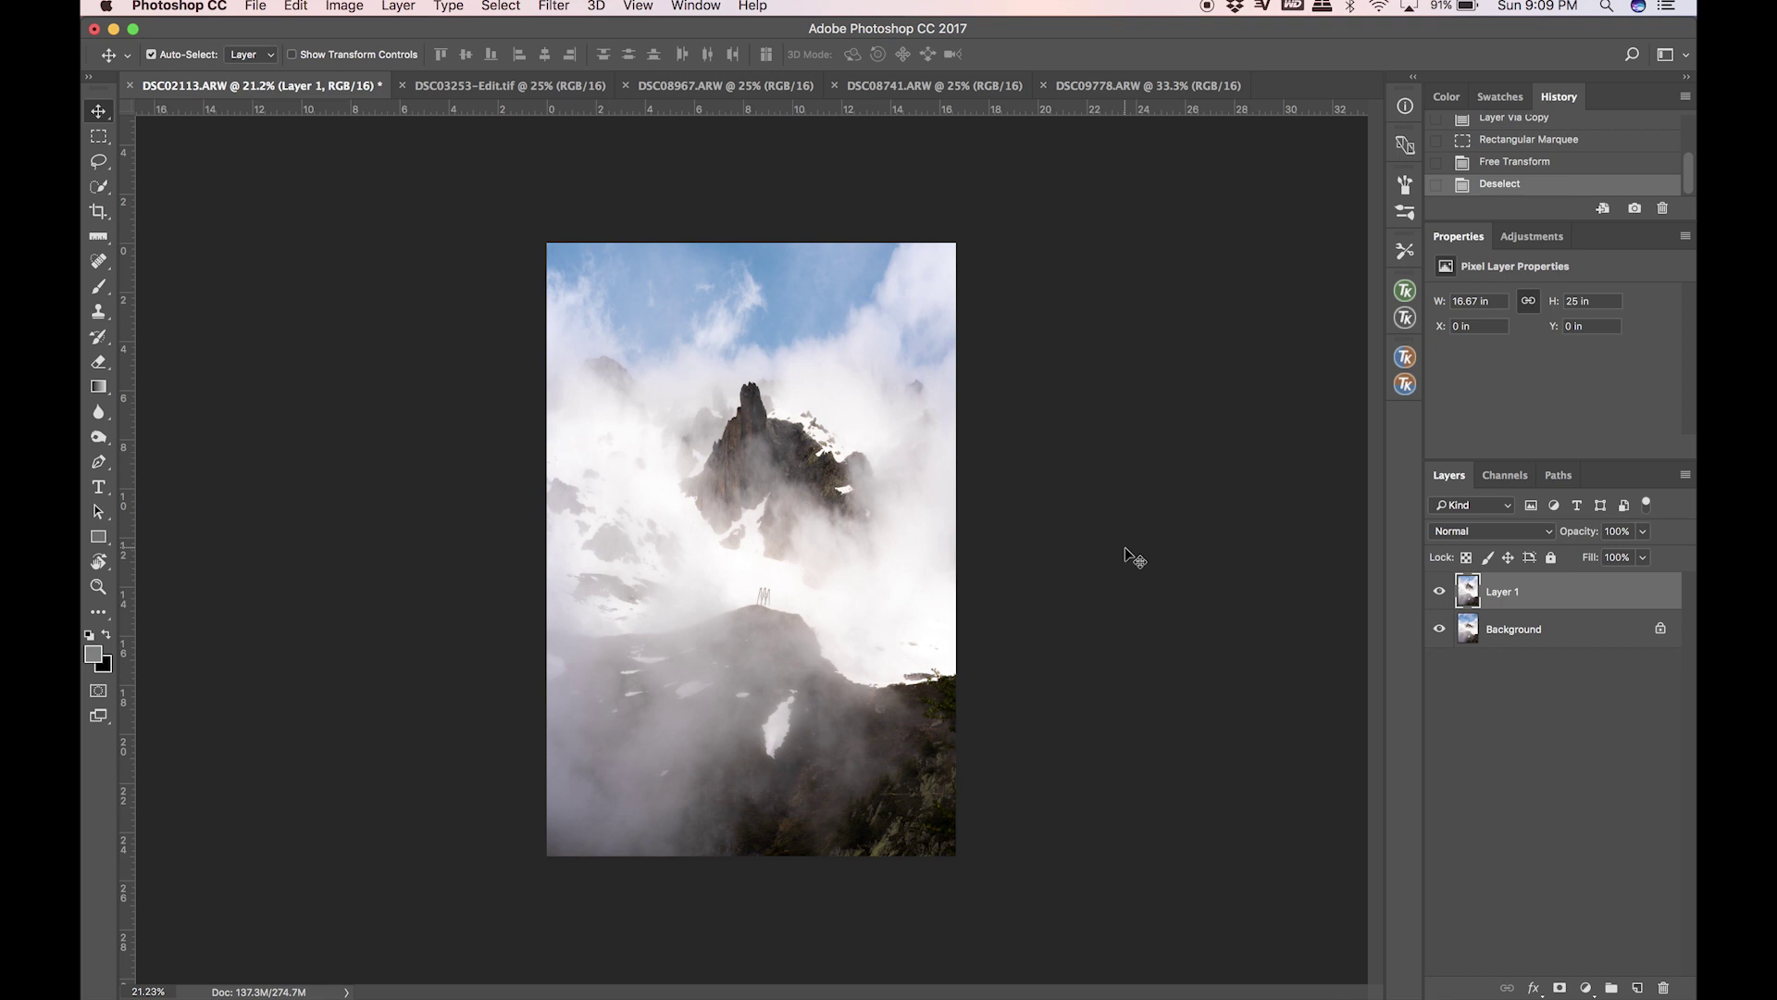
left_click(1080, 451)
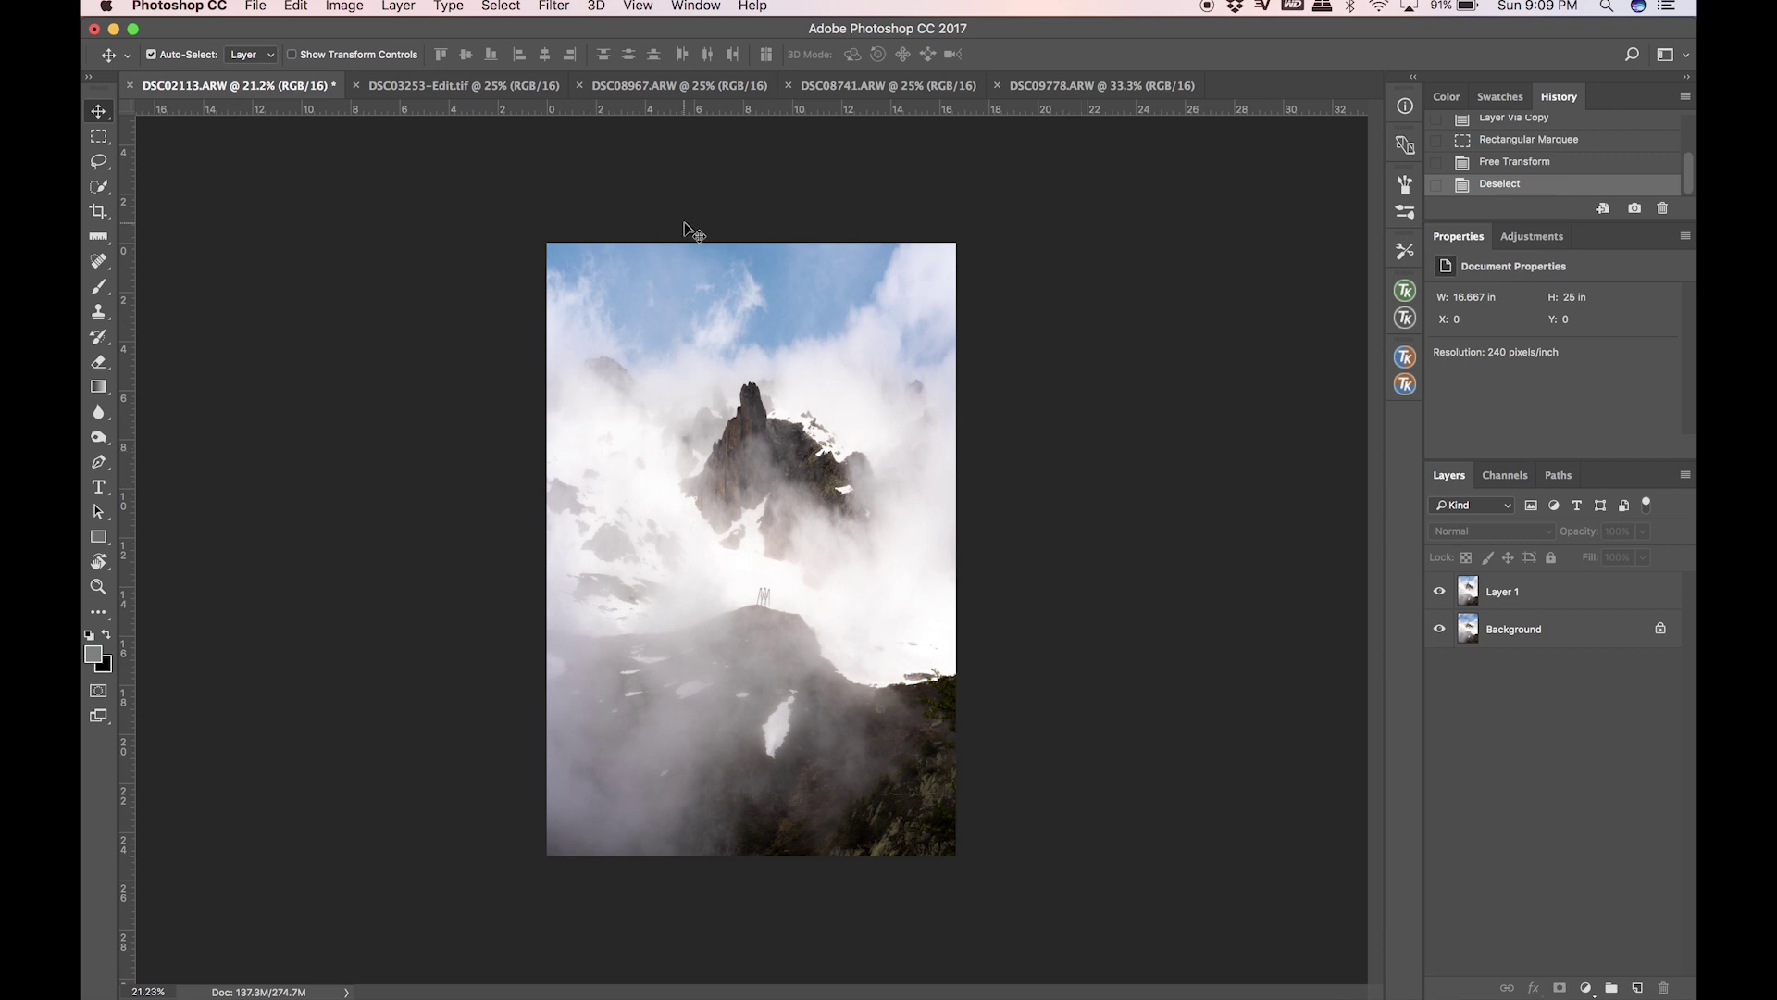
Switch to the DSC03253-Edit.tif photo and duplicate it onto a new layer.
left_click(463, 85)
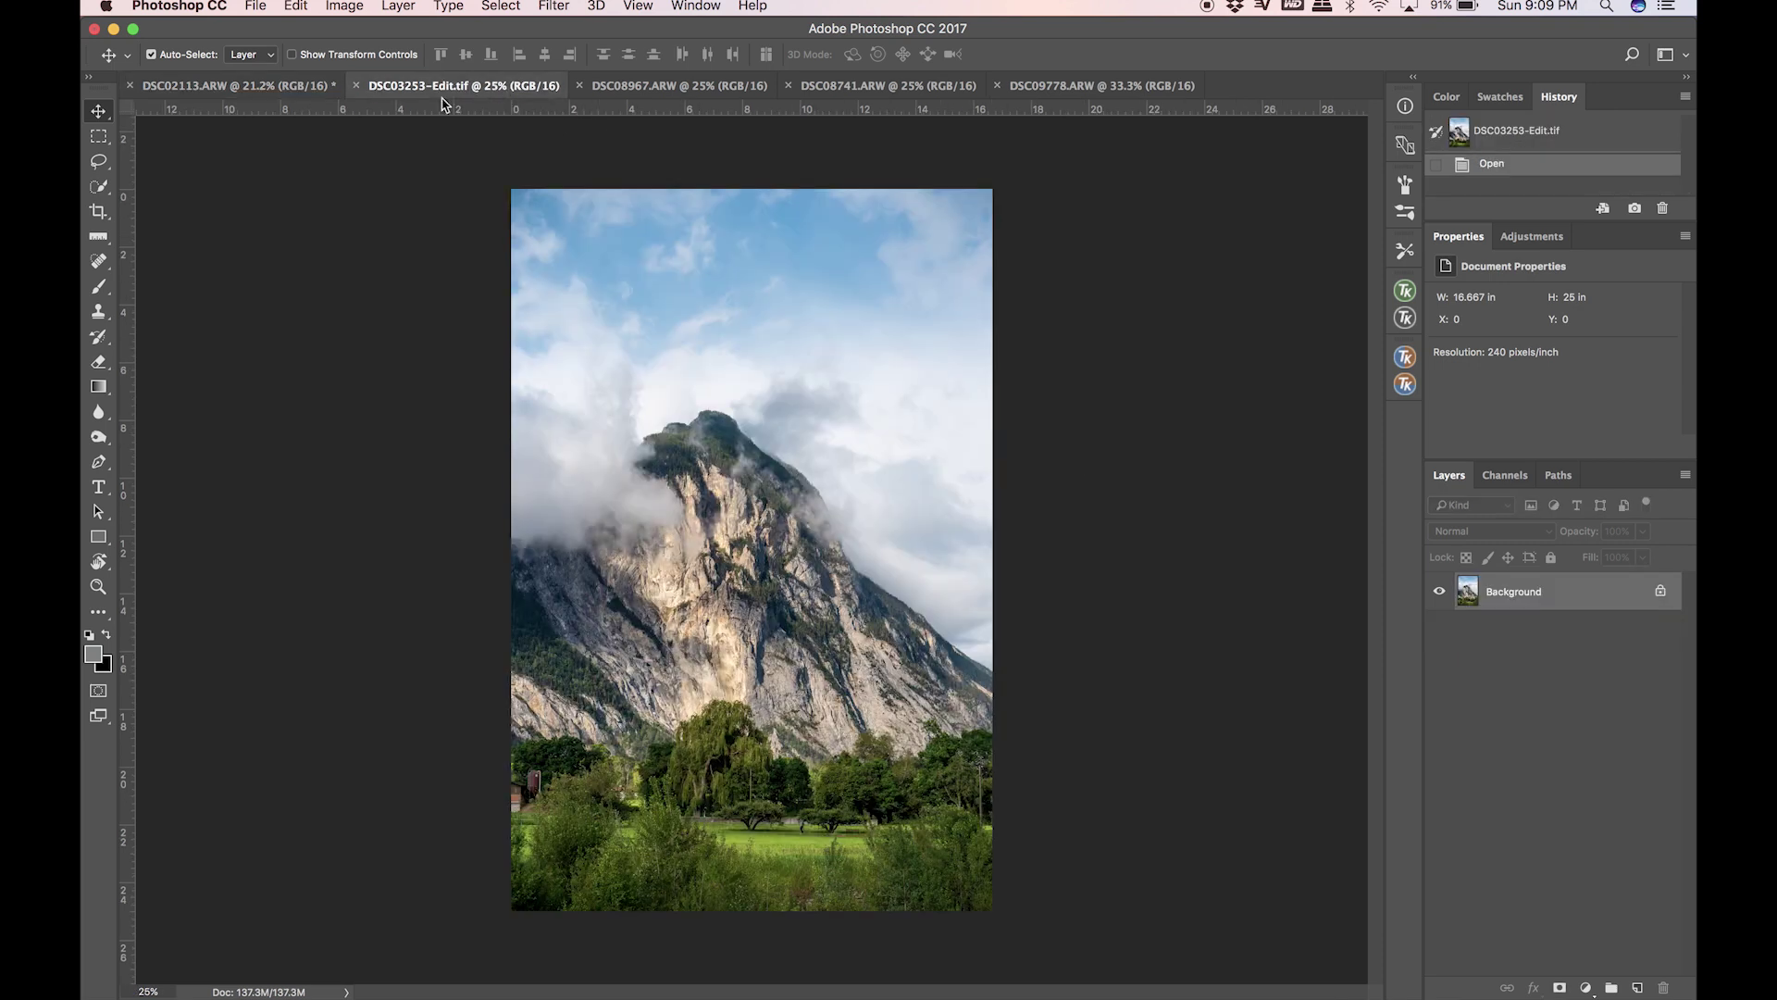
left_click(231, 86)
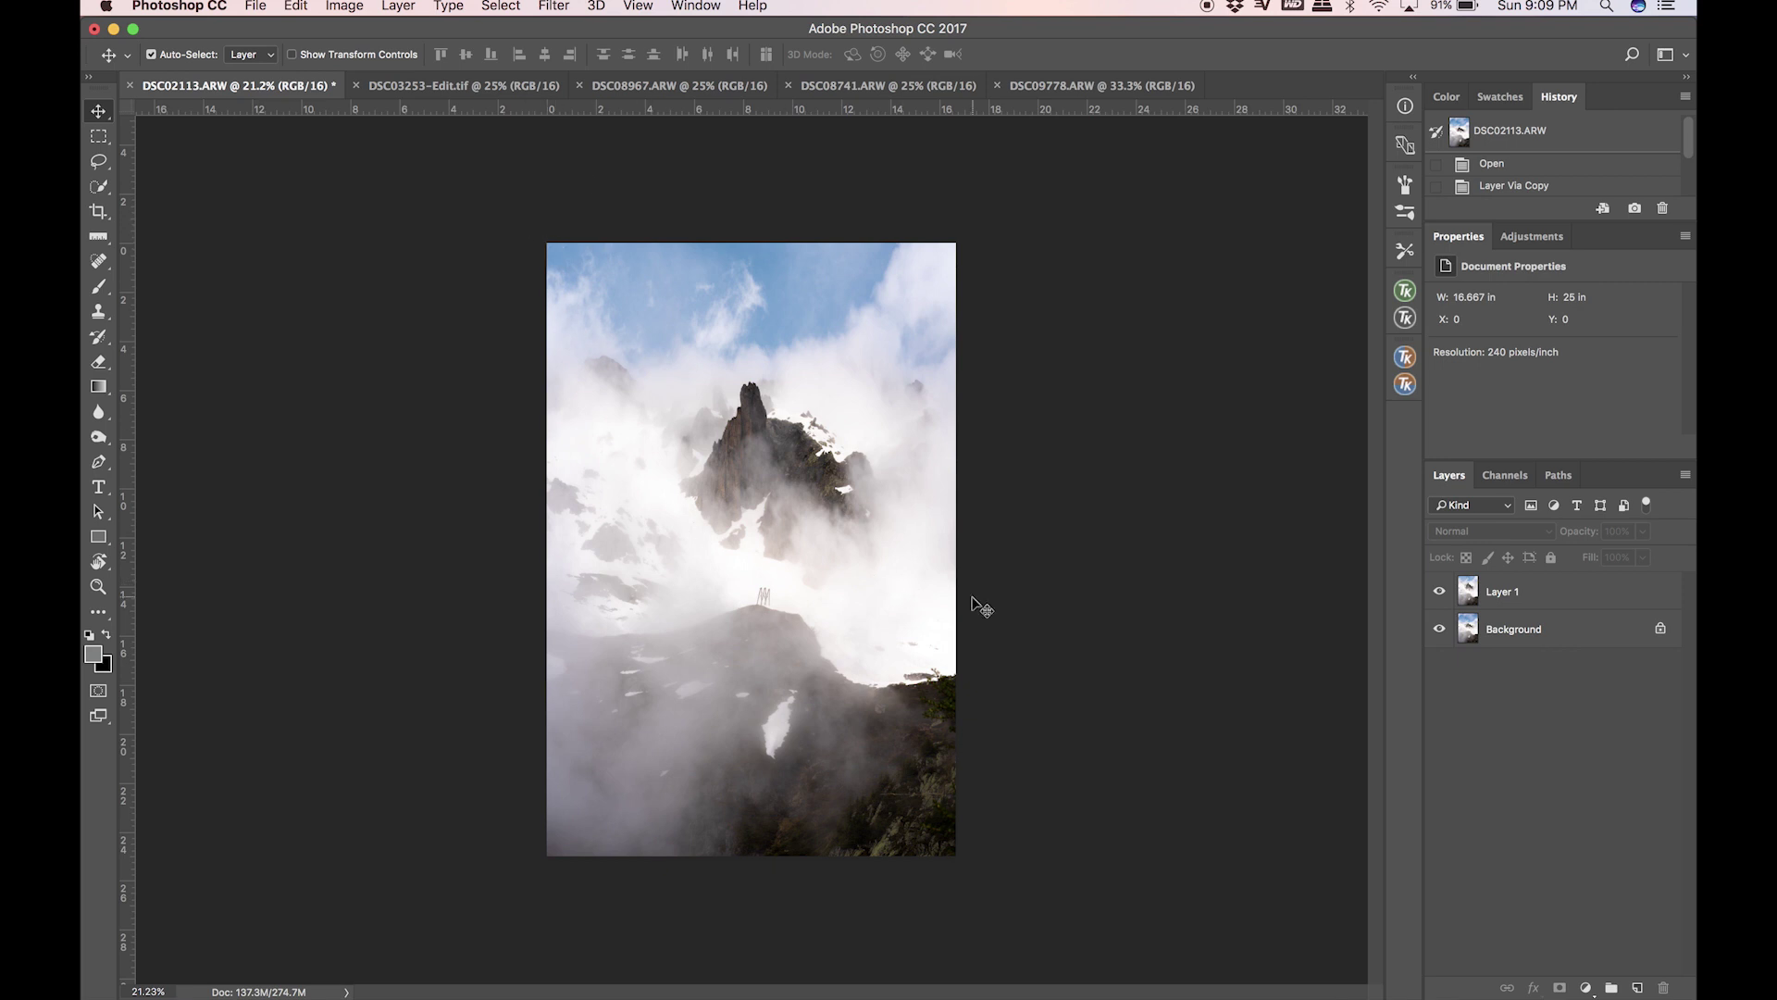
left_click(467, 85)
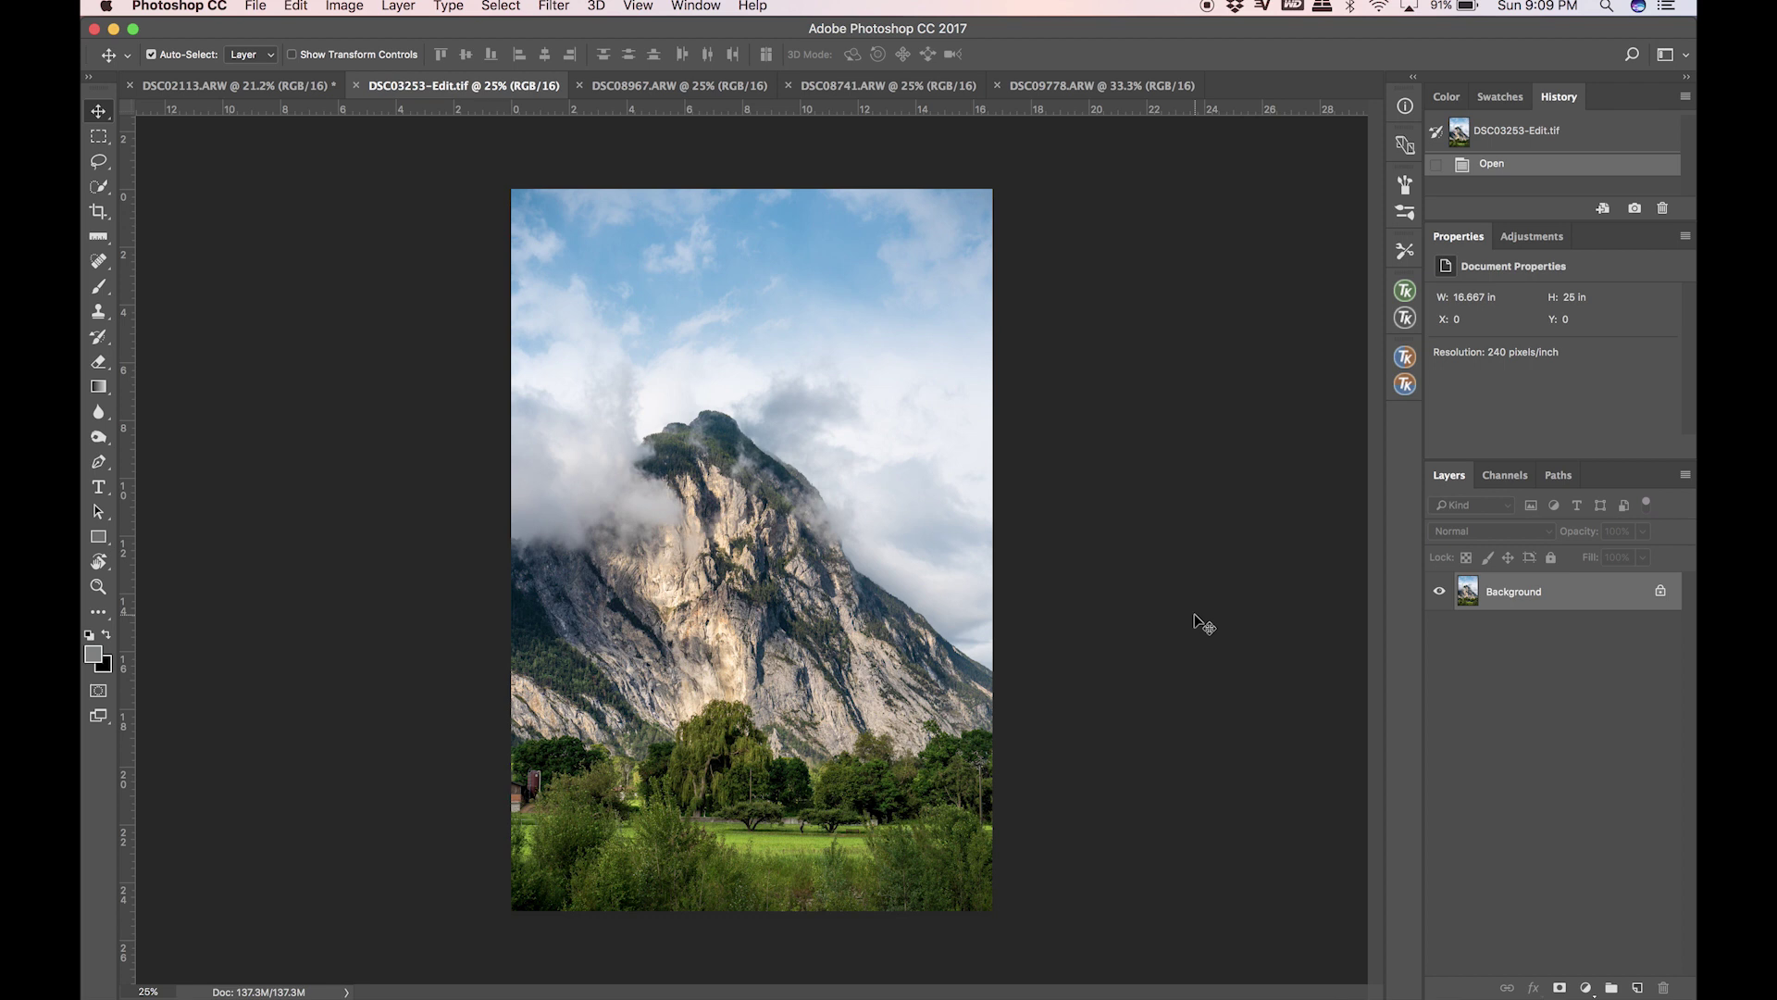
key("j")
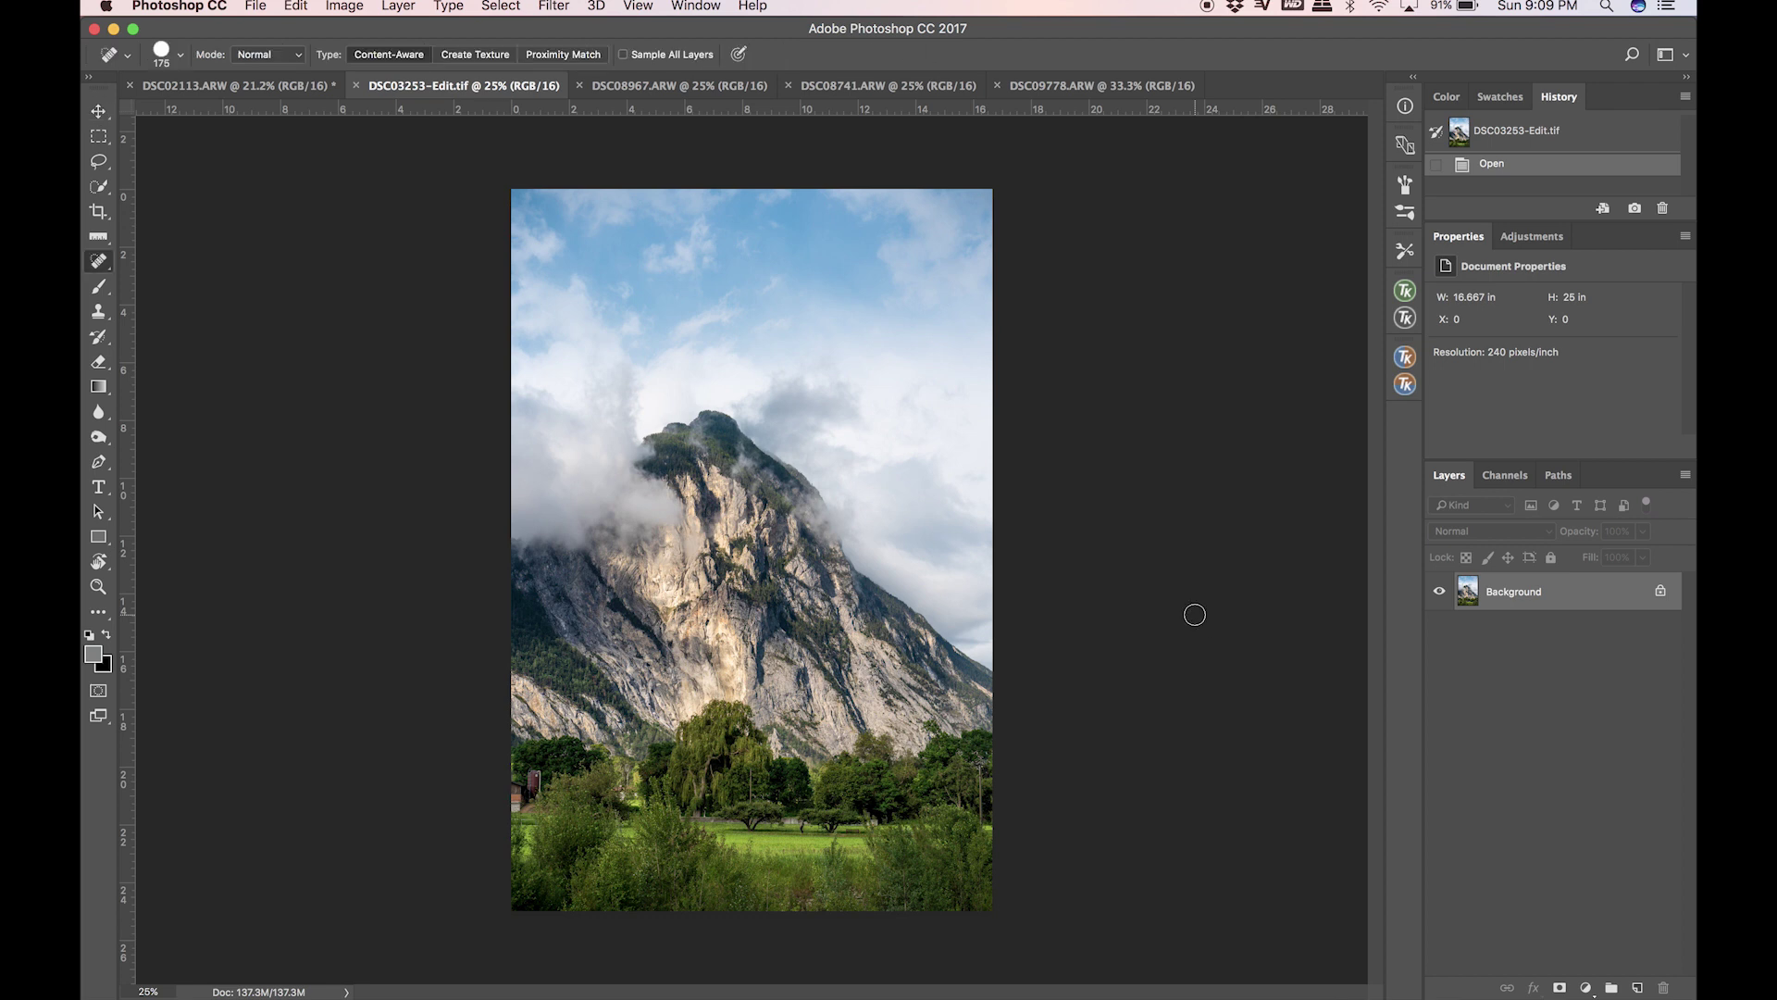
key("super+j")
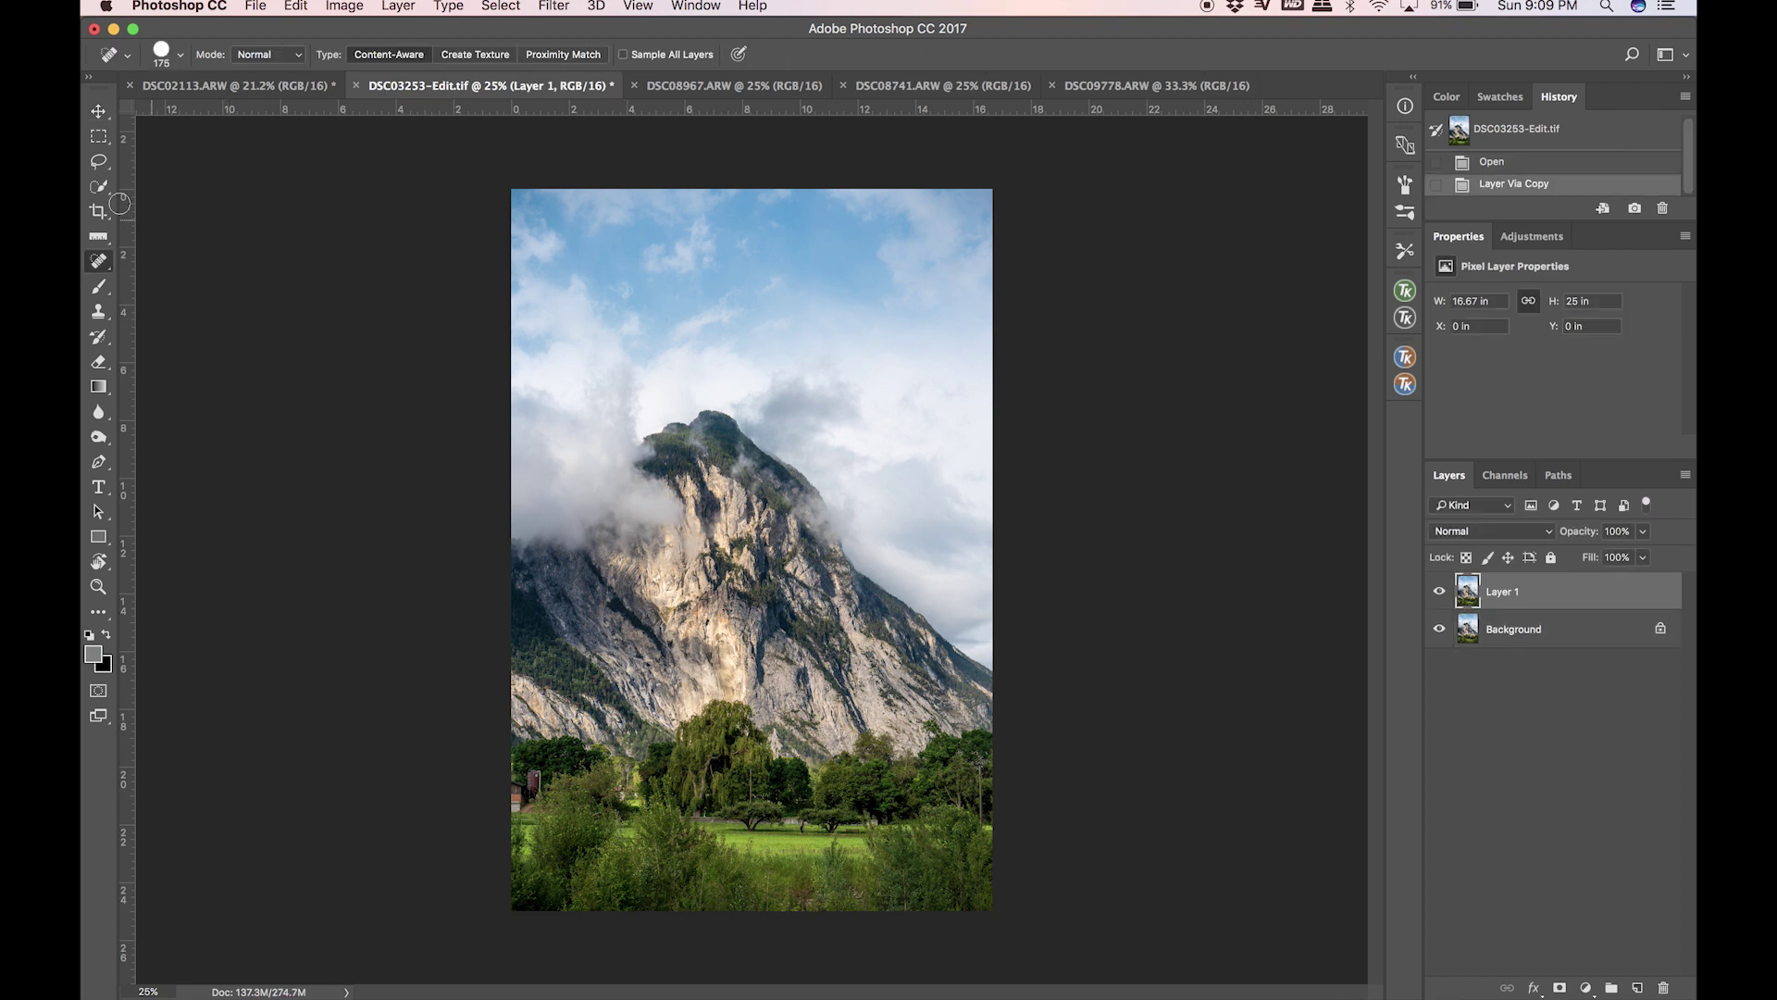
Marquee-select the photo from its top edge down into the meadow.
left_click(98, 136)
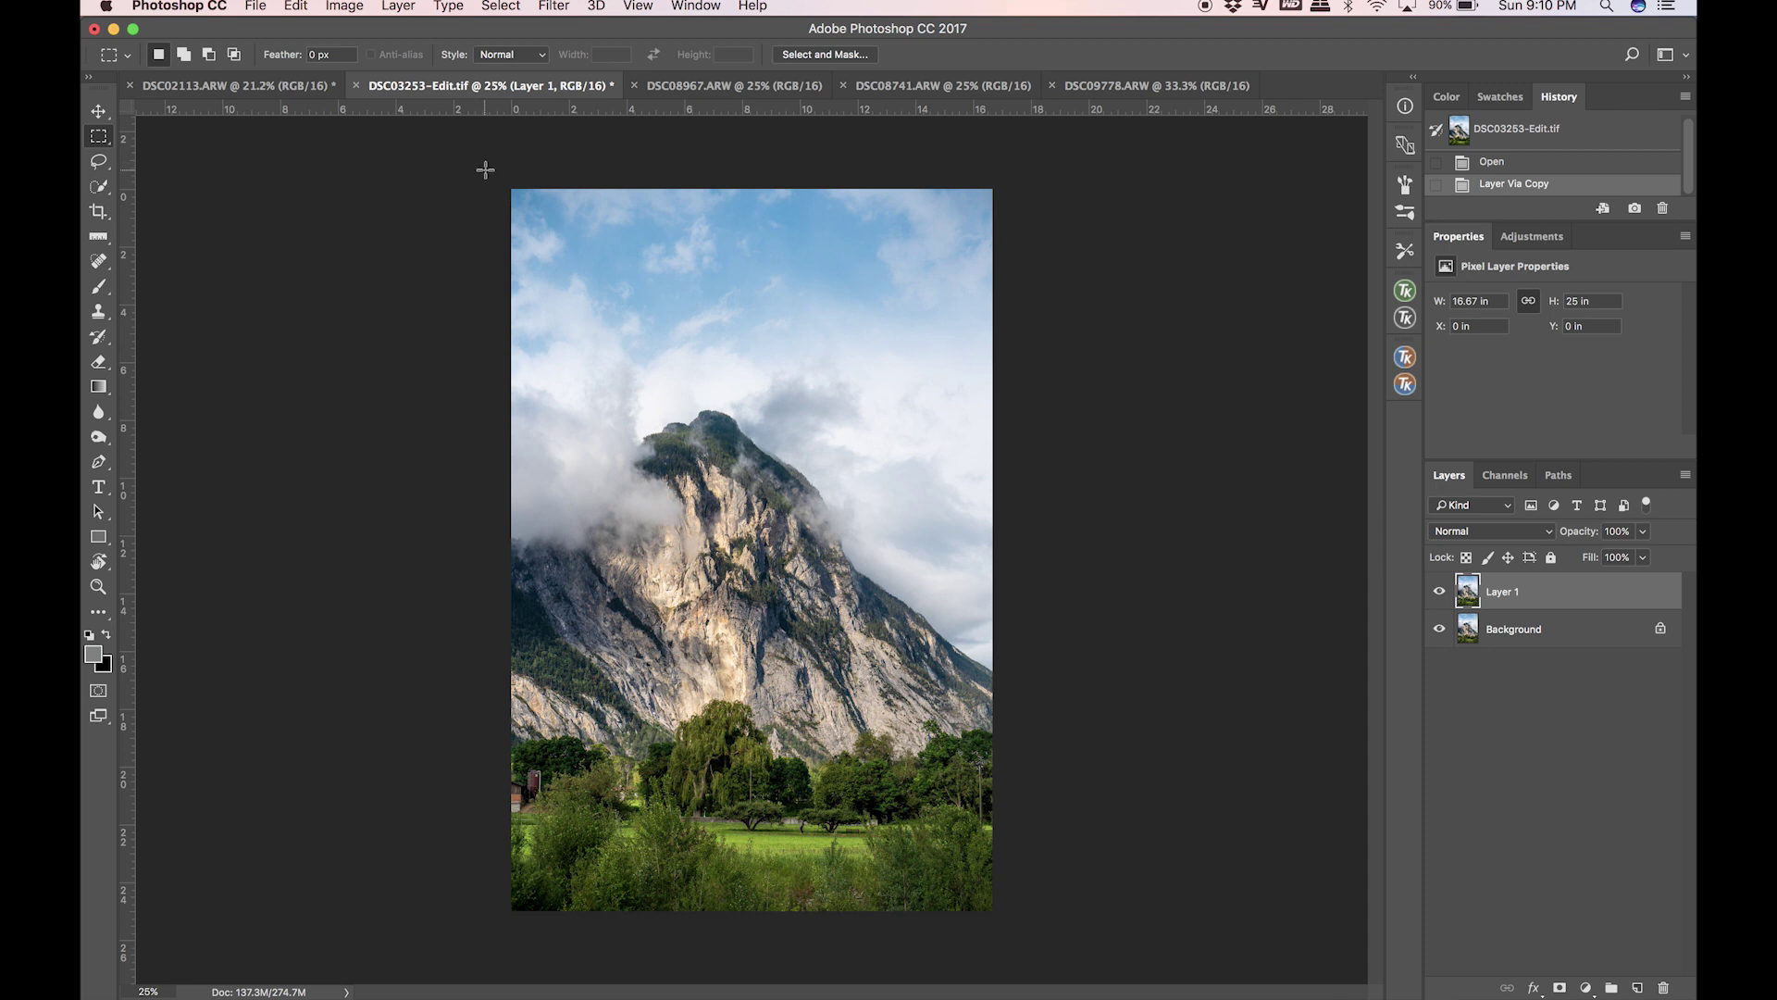
left_click_drag(483, 165, 1147, 764)
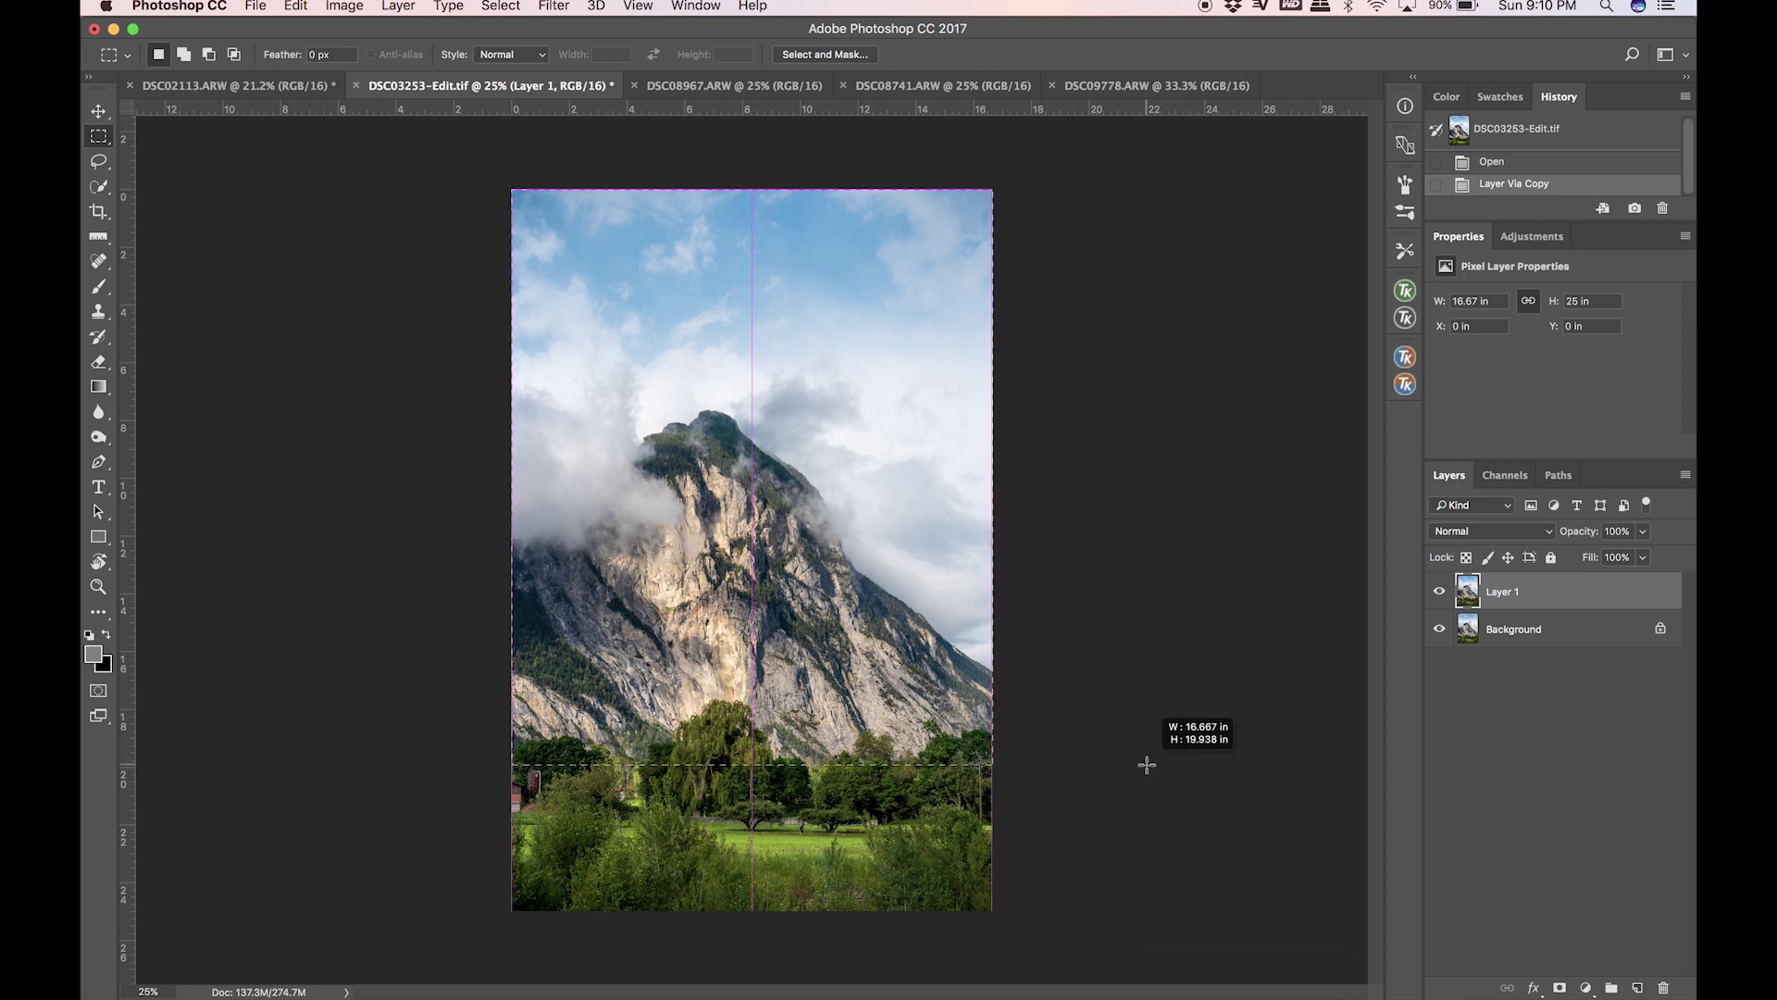
left_click_drag(1147, 765, 1140, 830)
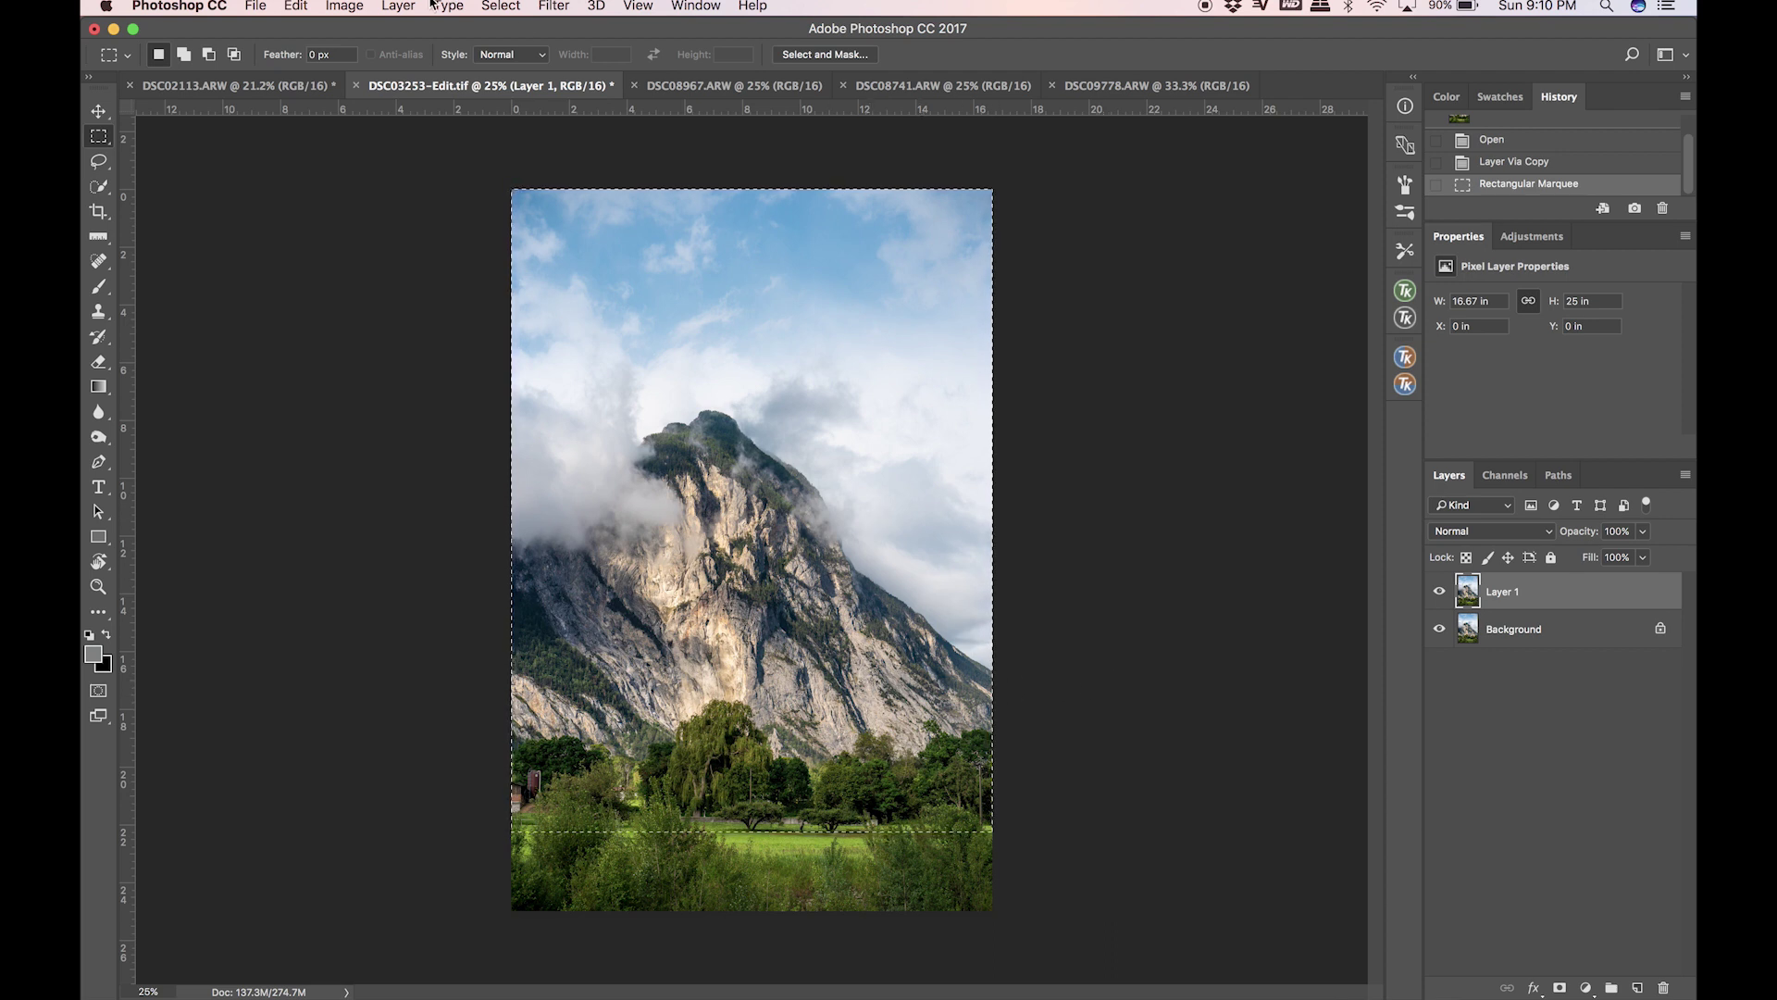
left_click(296, 5)
Stretch the selected peak area upward to about 109% height, commit, and deselect.
left_click(351, 409)
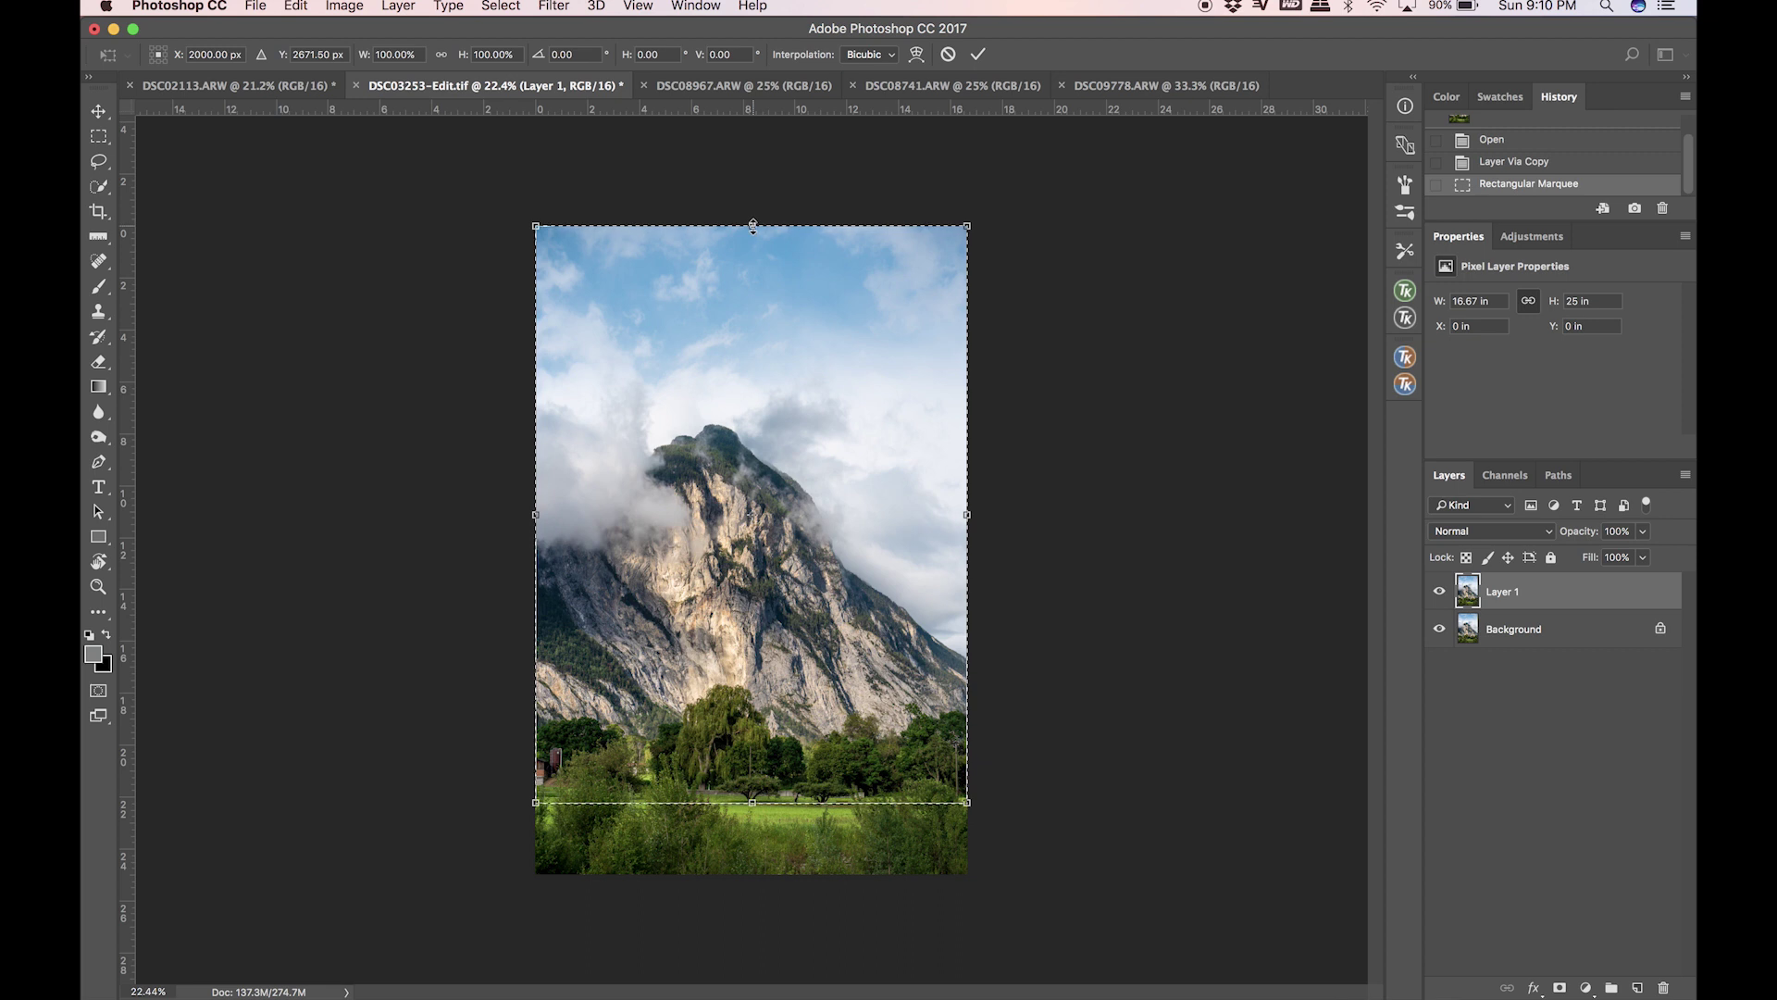
left_click_drag(752, 213, 731, 35)
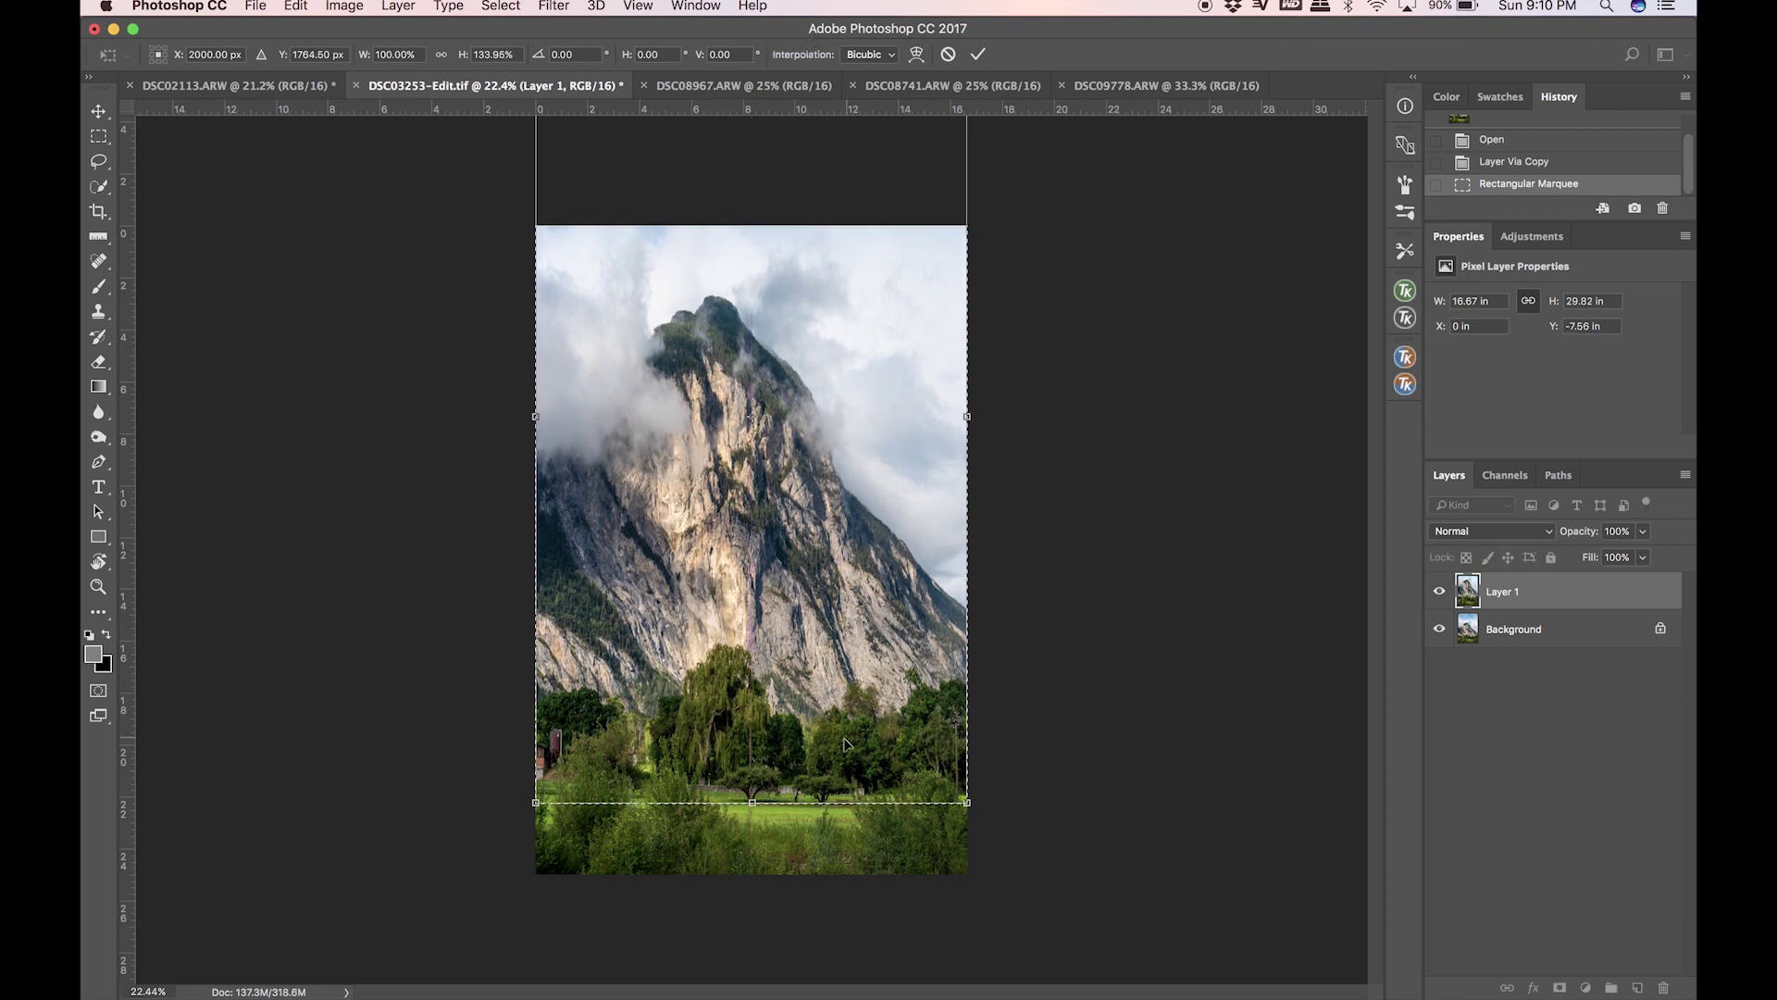
scroll(710, 697, "down", 3)
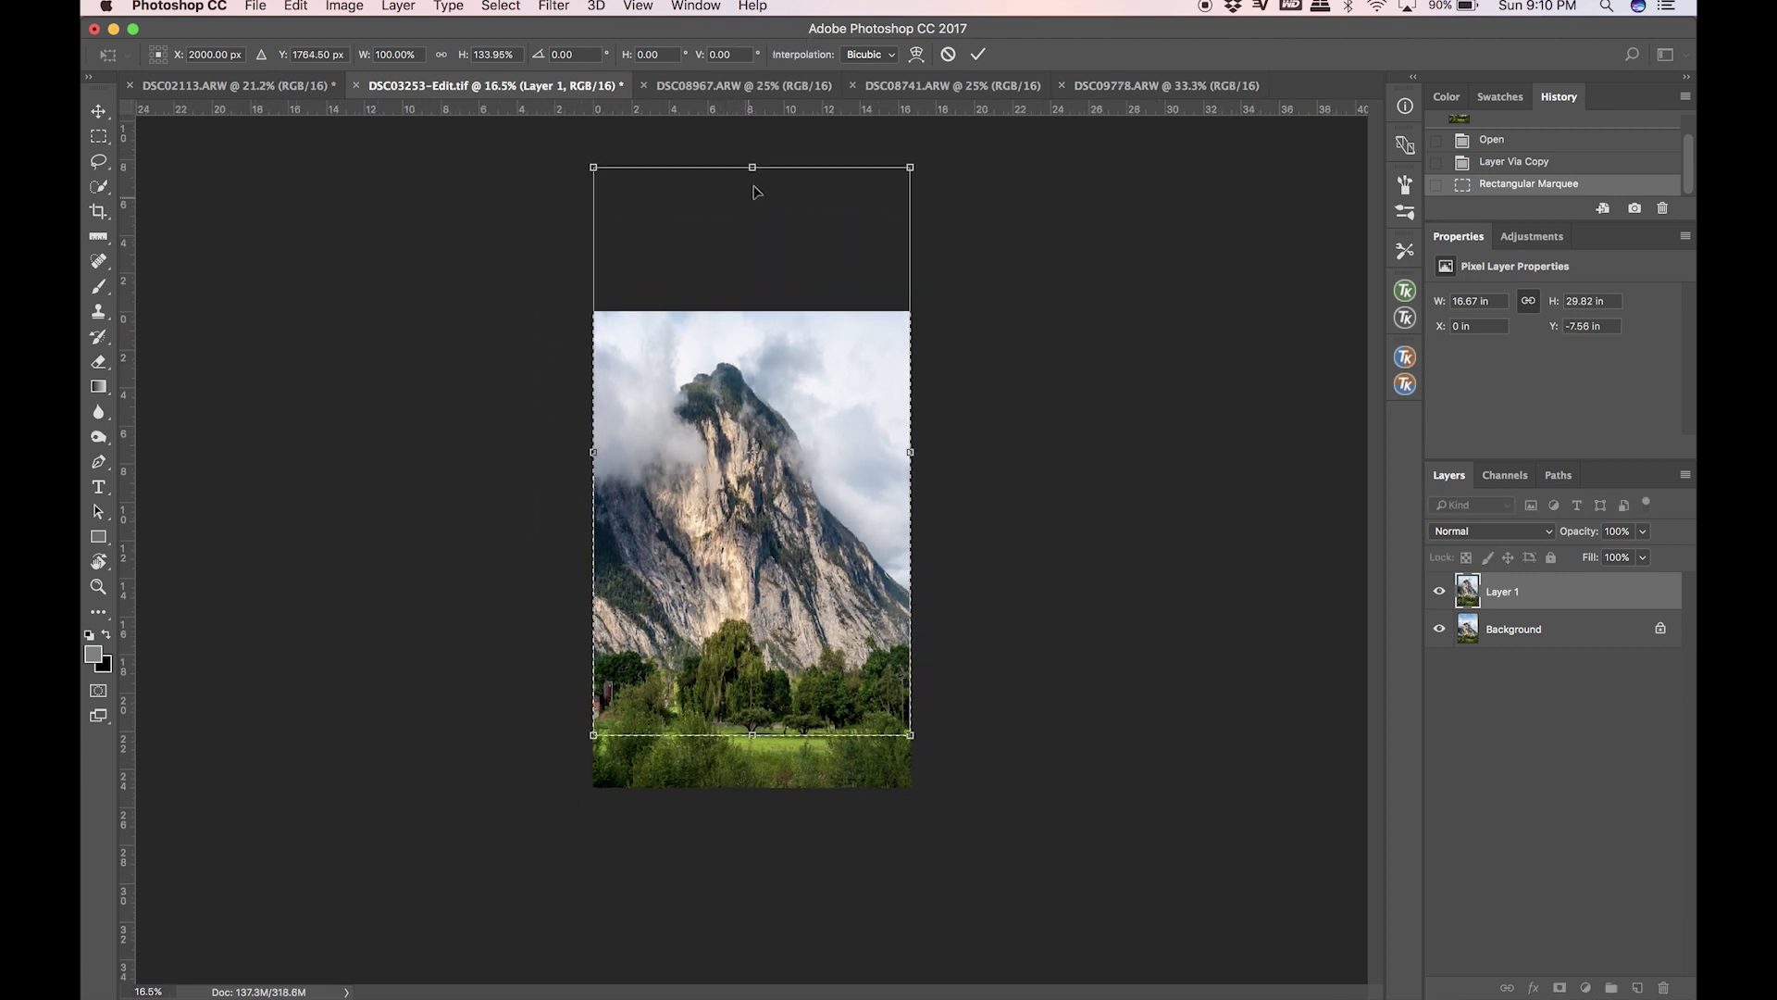
left_click_drag(754, 169, 764, 274)
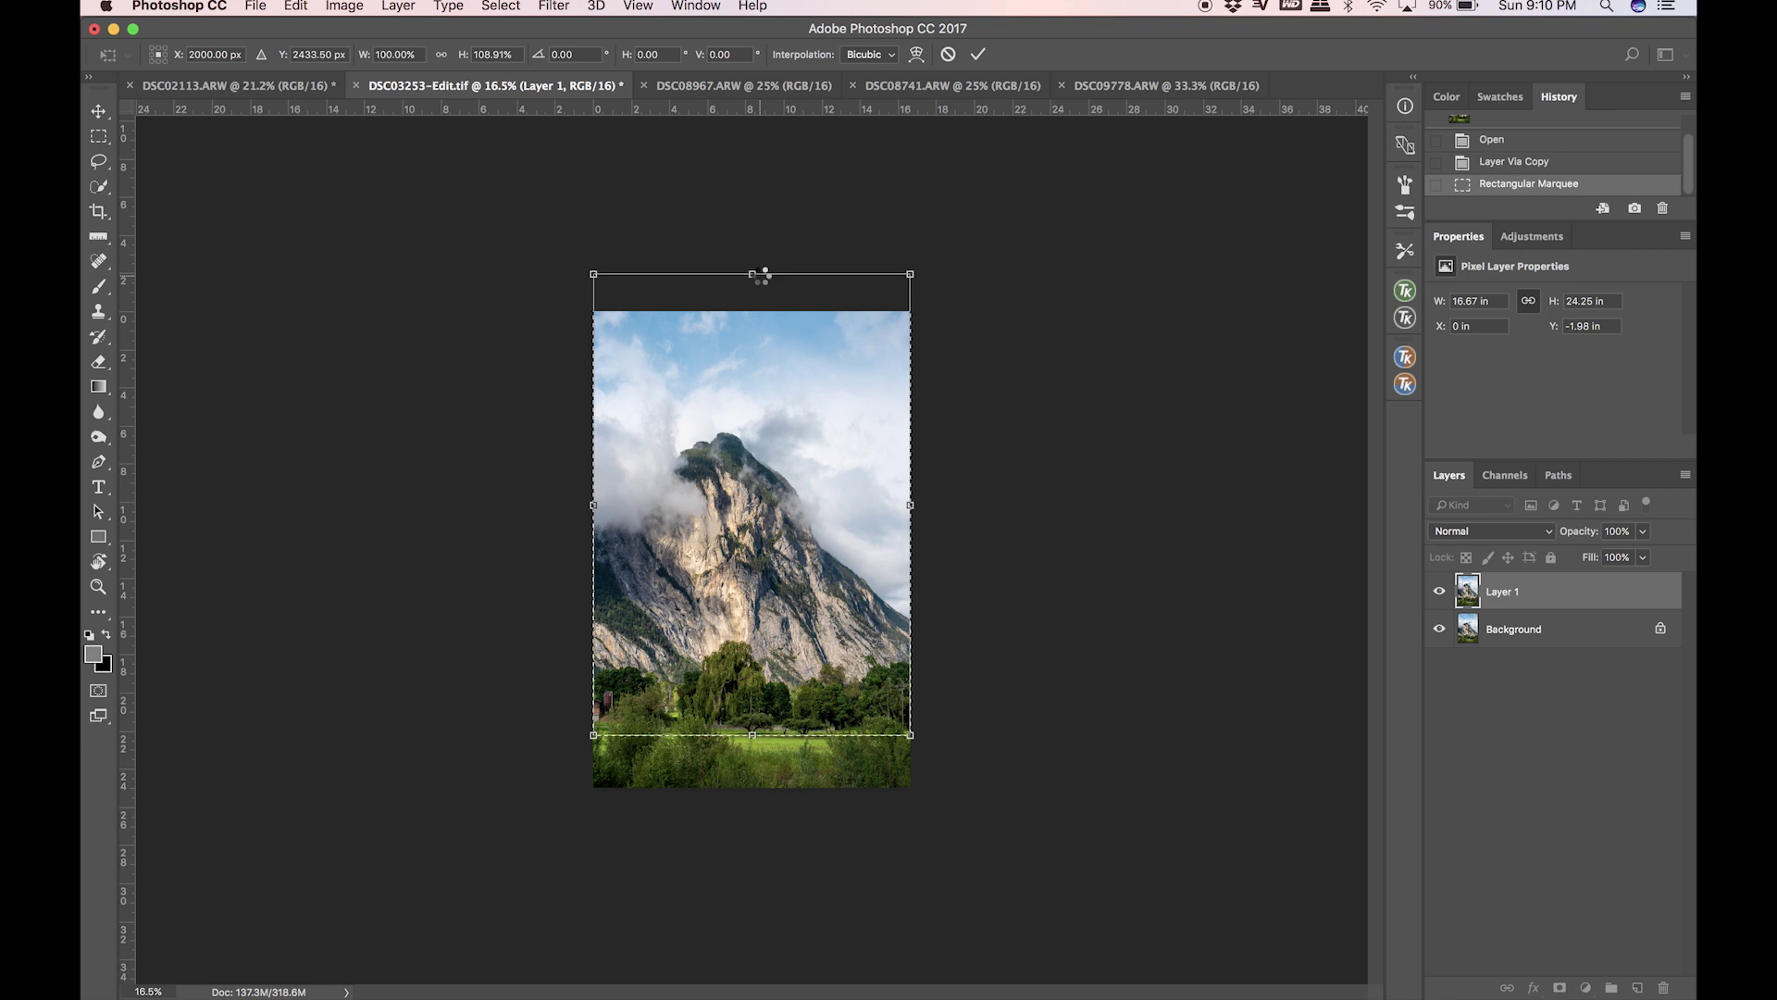
key("Return")
key("super+d")
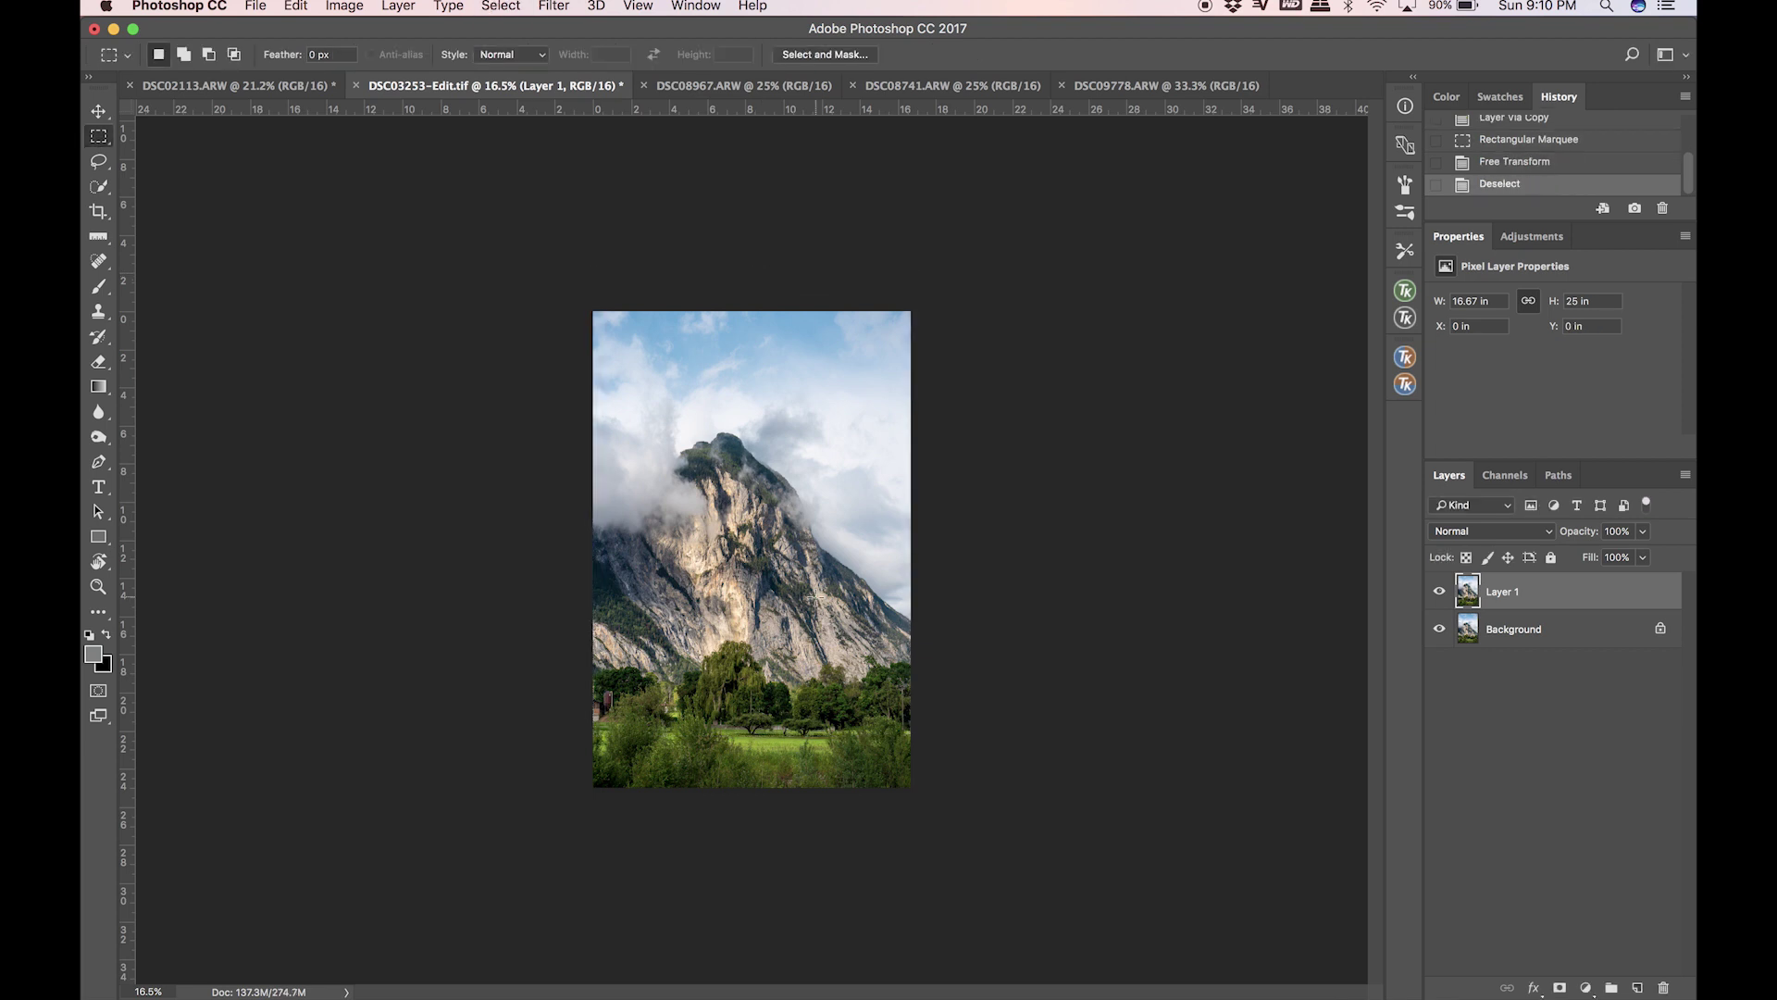
scroll(815, 596, "up", 3)
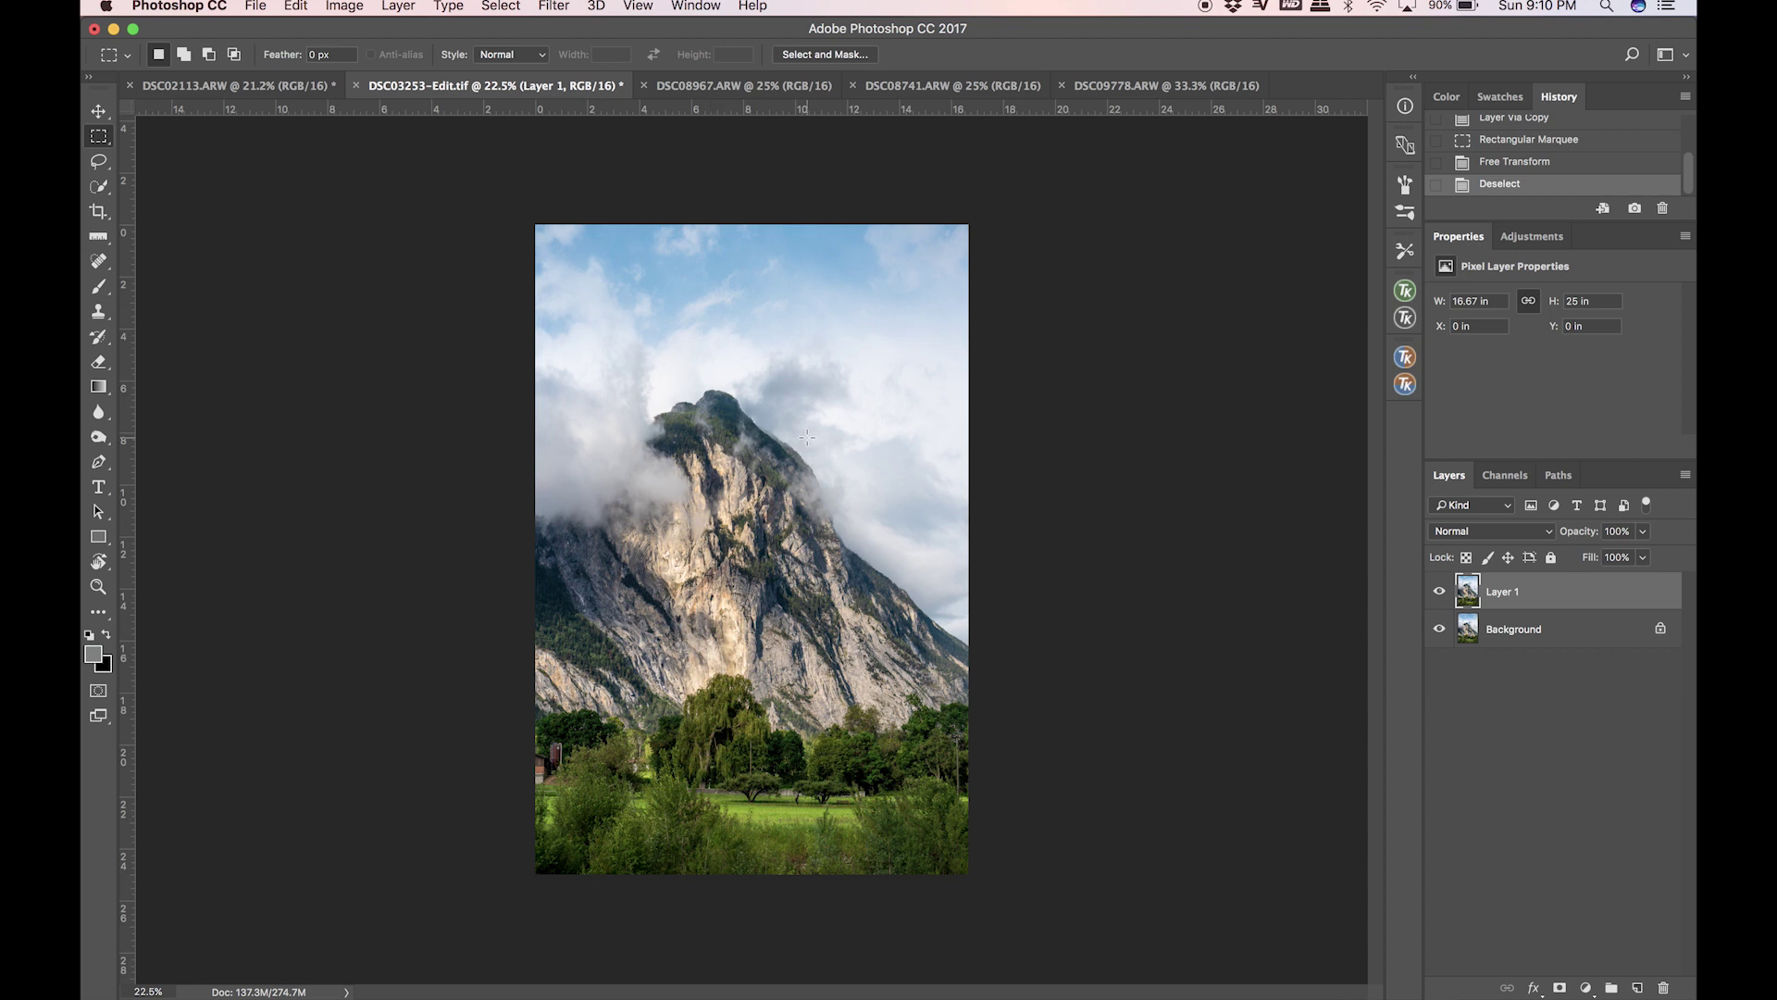
Compare the stretched copy with the original, then duplicate the DSC08967.ARW snowy peak photo.
left_click(1439, 593)
left_click(1439, 592)
left_click(731, 88)
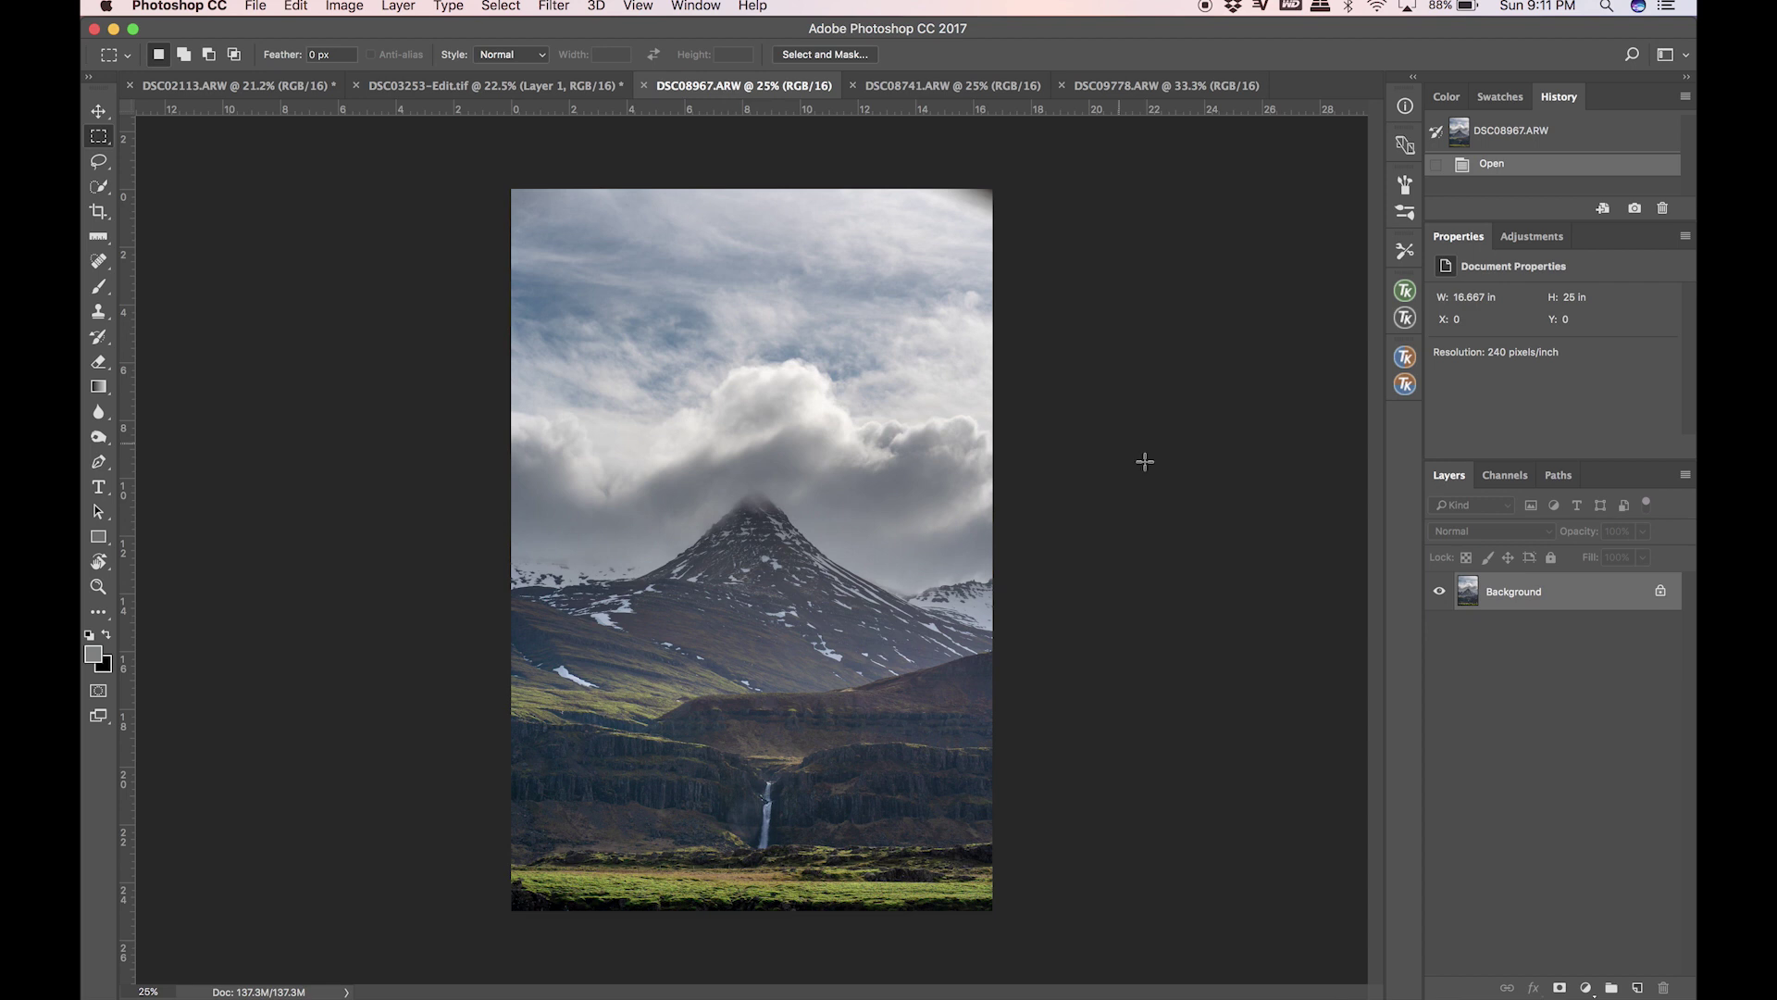
key("super+j")
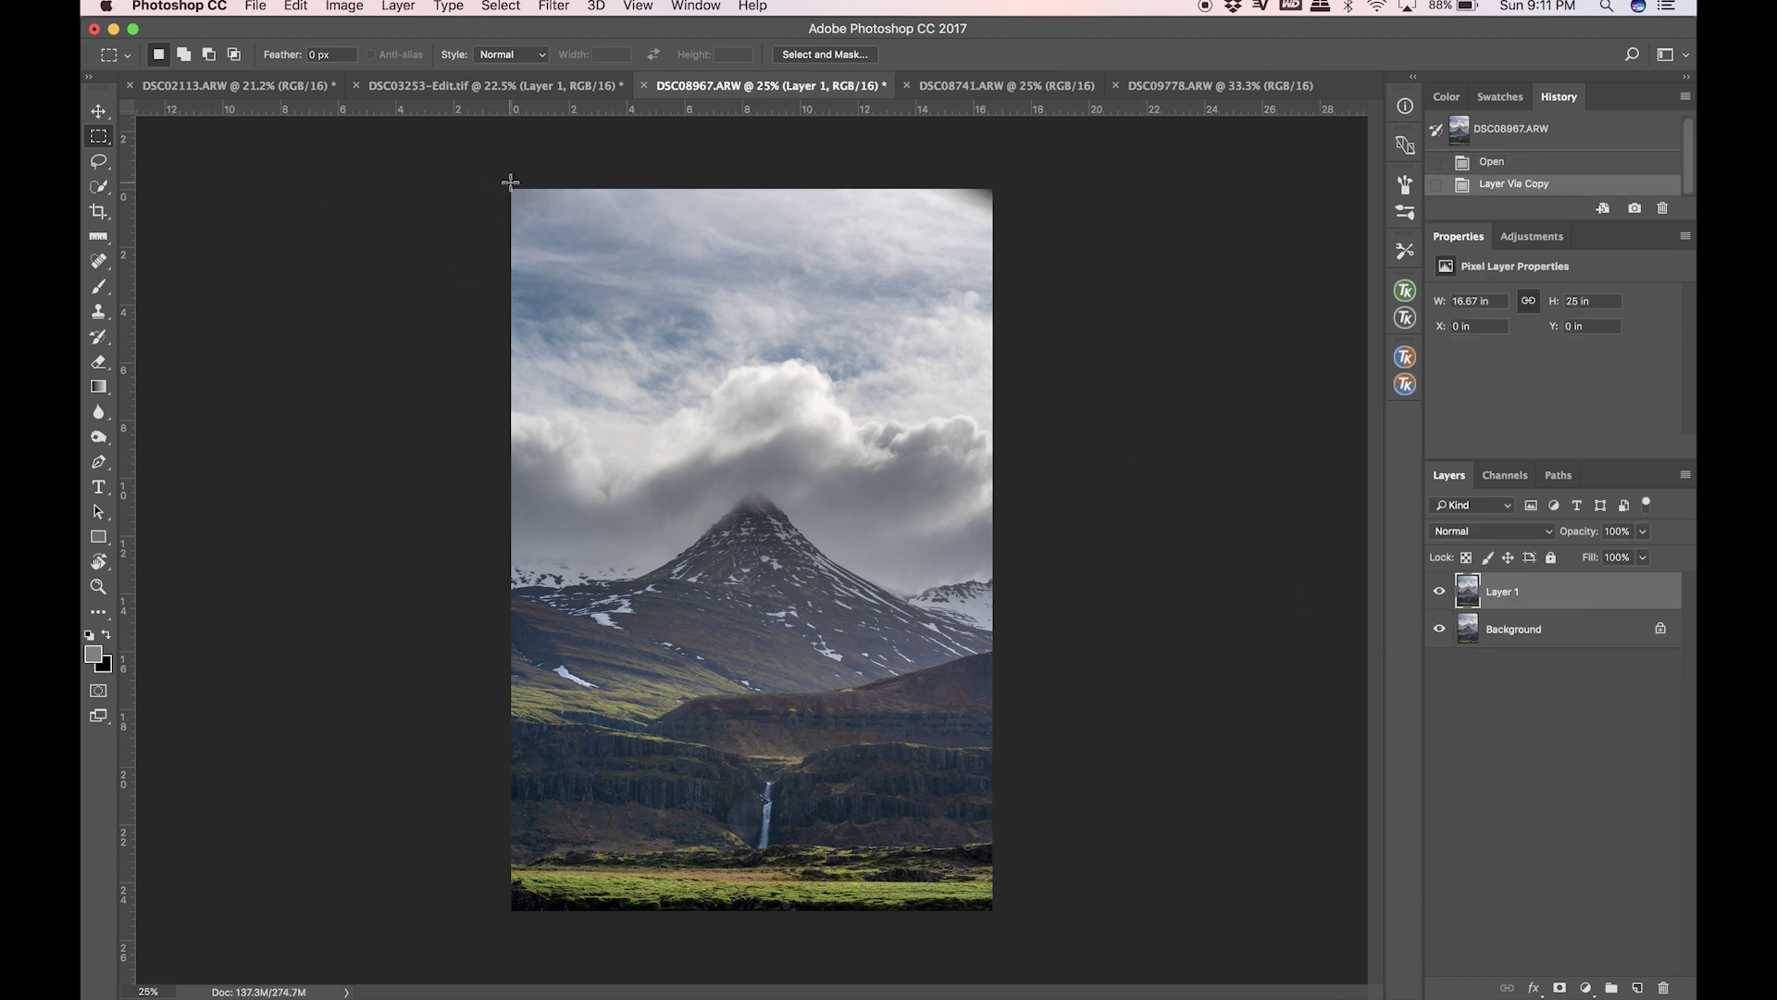
Select the sky and snowy peak down to its base, dismissing the no-pixels warning.
mouse_move(511, 189)
left_mouse_down()
mouse_move(583, 200)
mouse_move(624, 239)
mouse_move(504, 188)
left_mouse_up()
key("super+j")
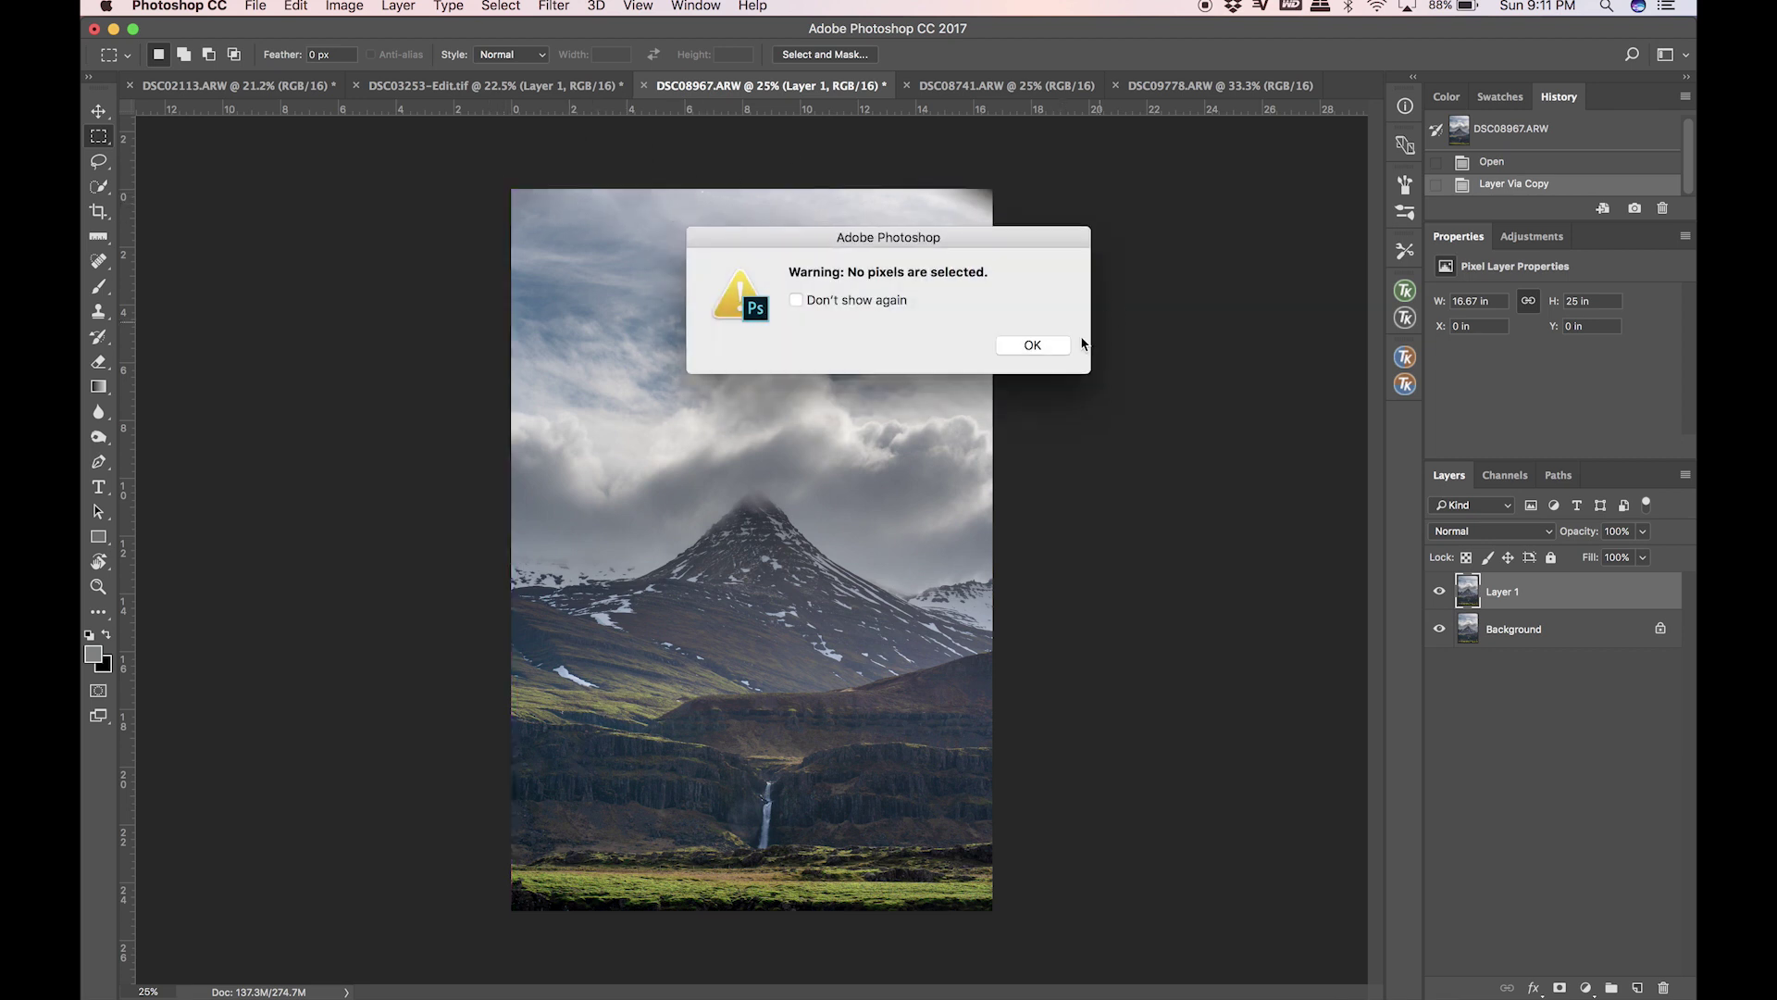
left_click(1059, 345)
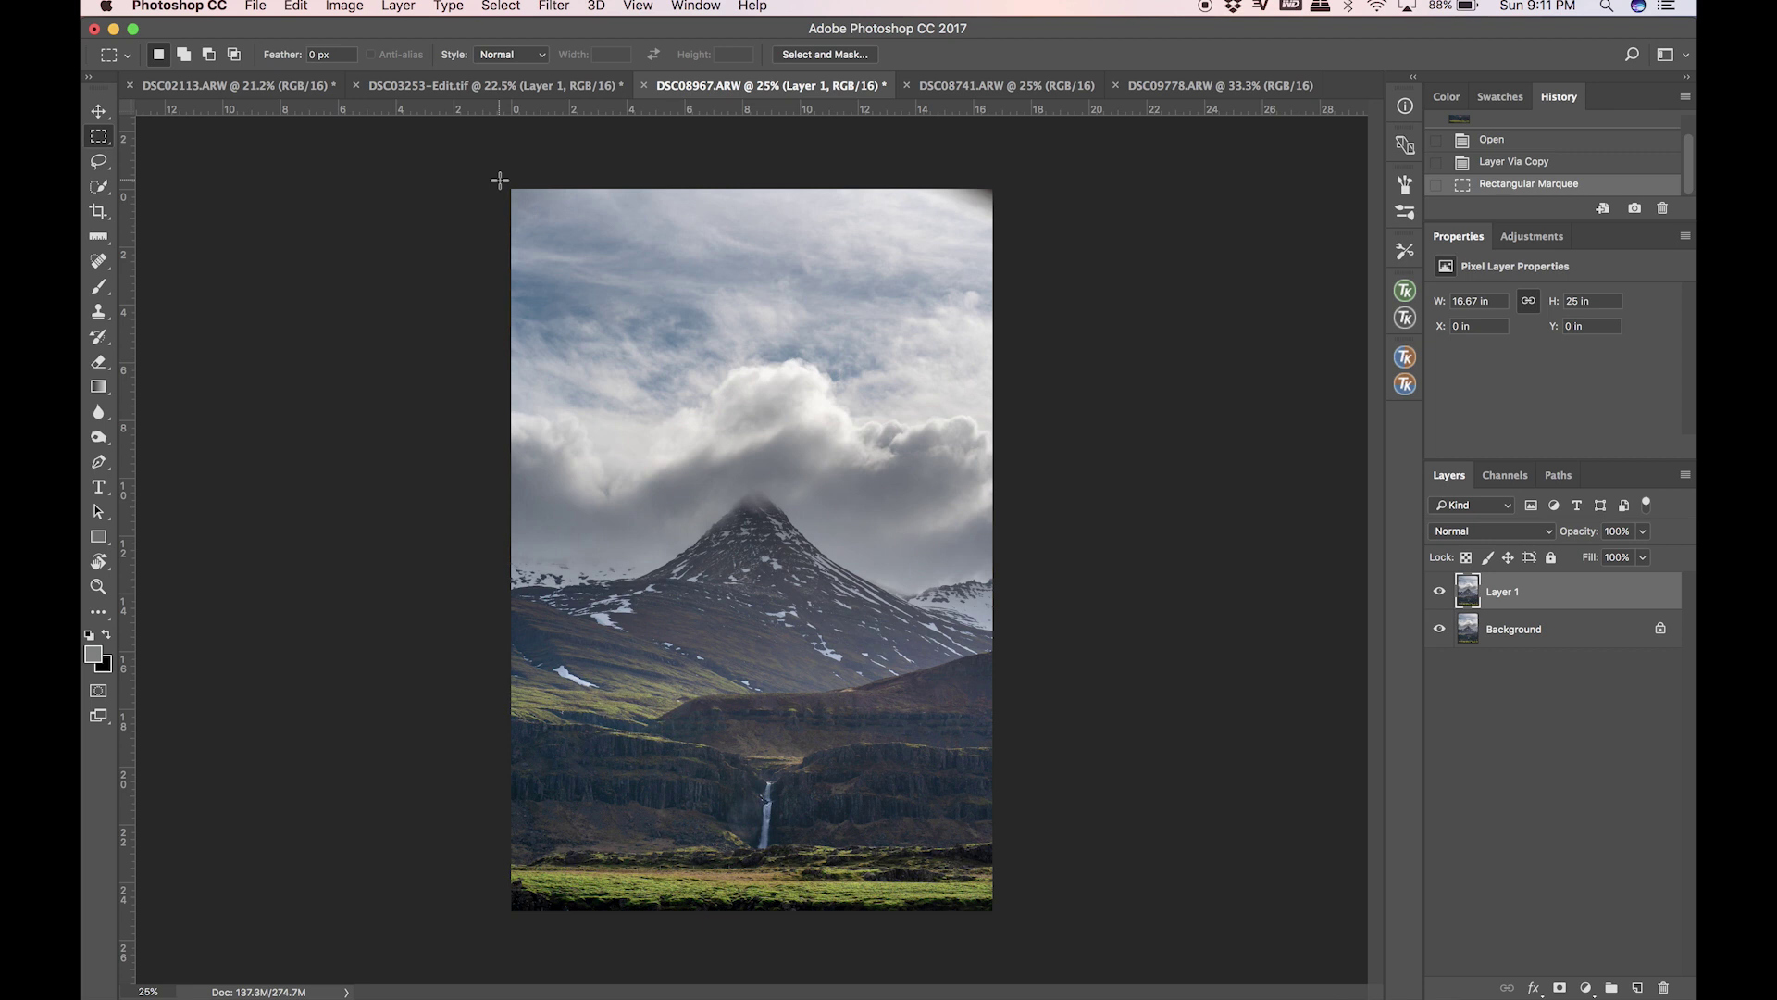
left_click_drag(500, 181, 1279, 609)
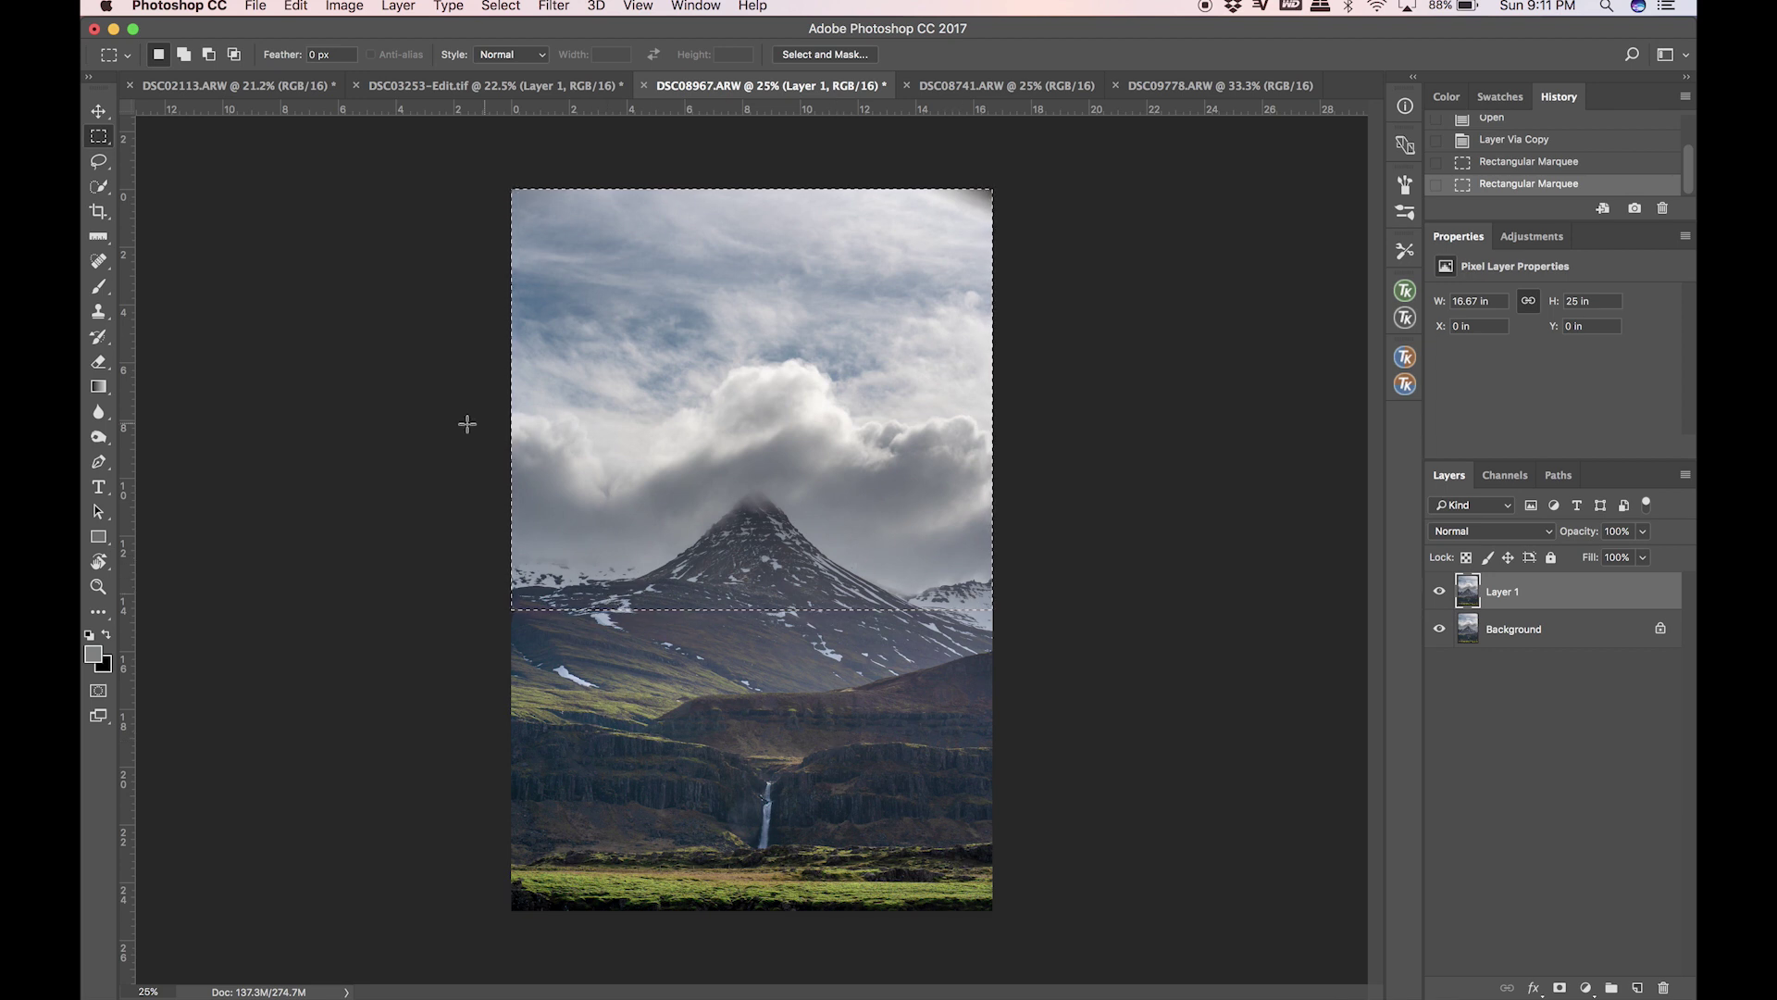
Stretch the selected sky and peak upward to about 126%, commit, and deselect.
left_click(297, 5)
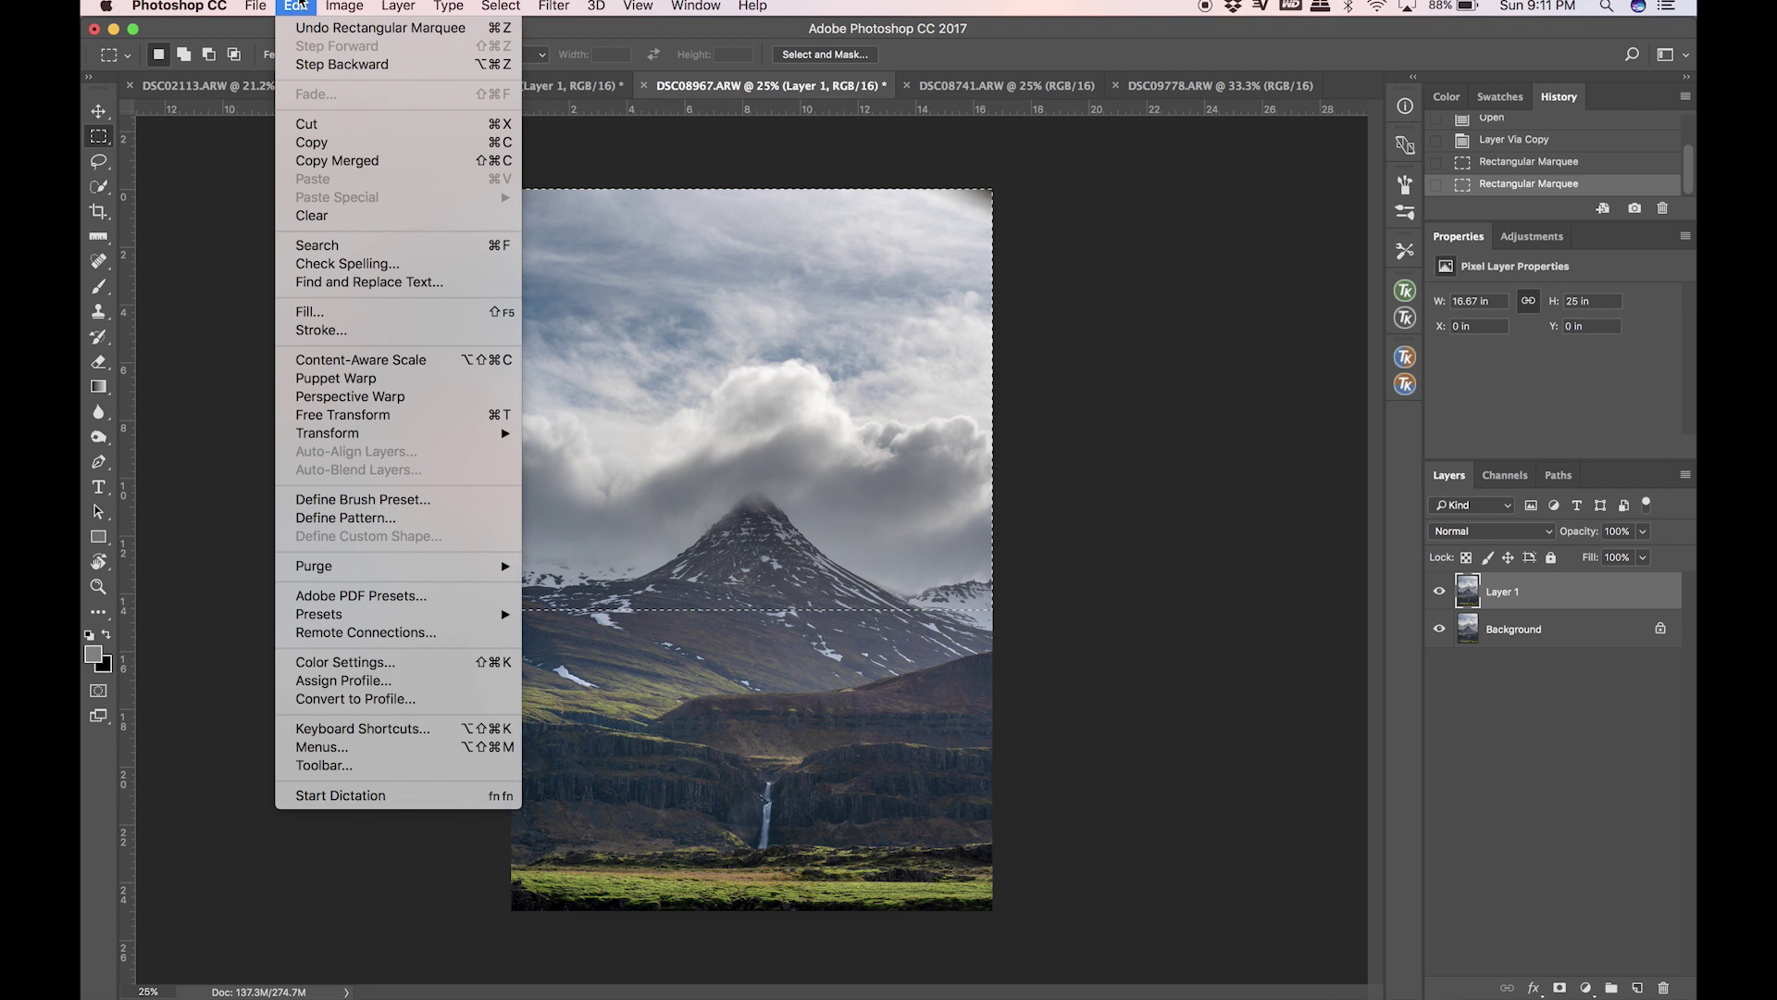
left_click(298, 4)
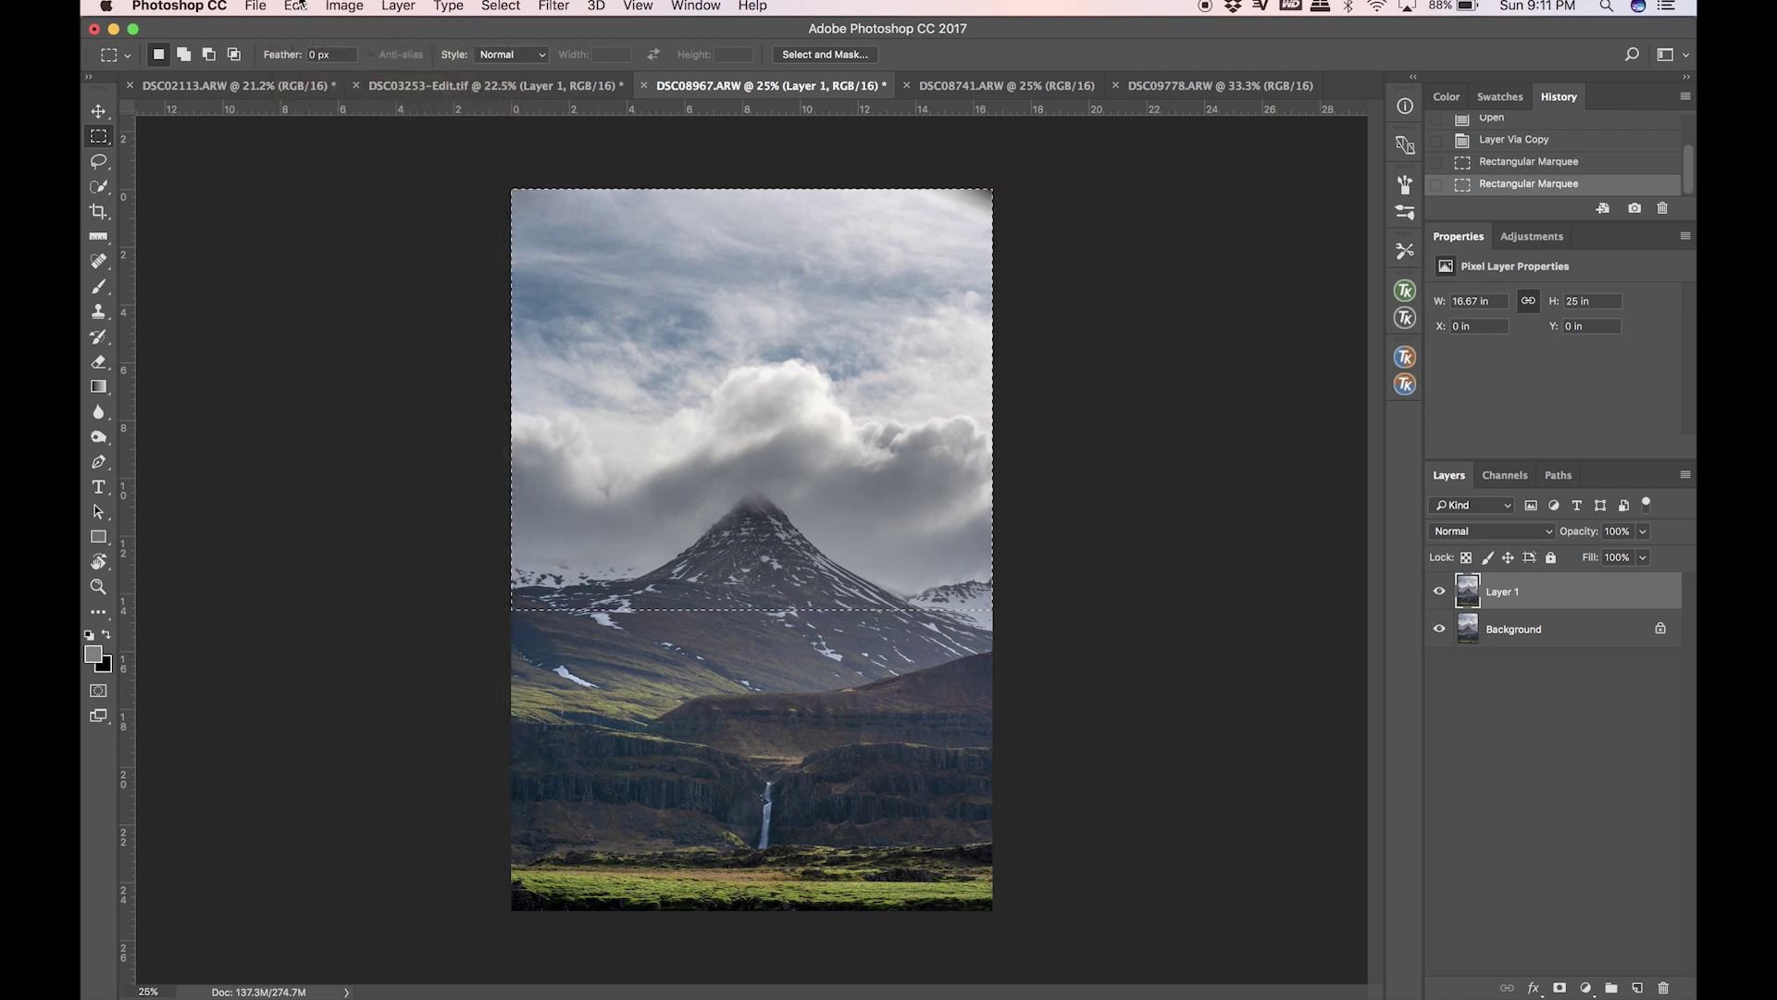
key("super+t")
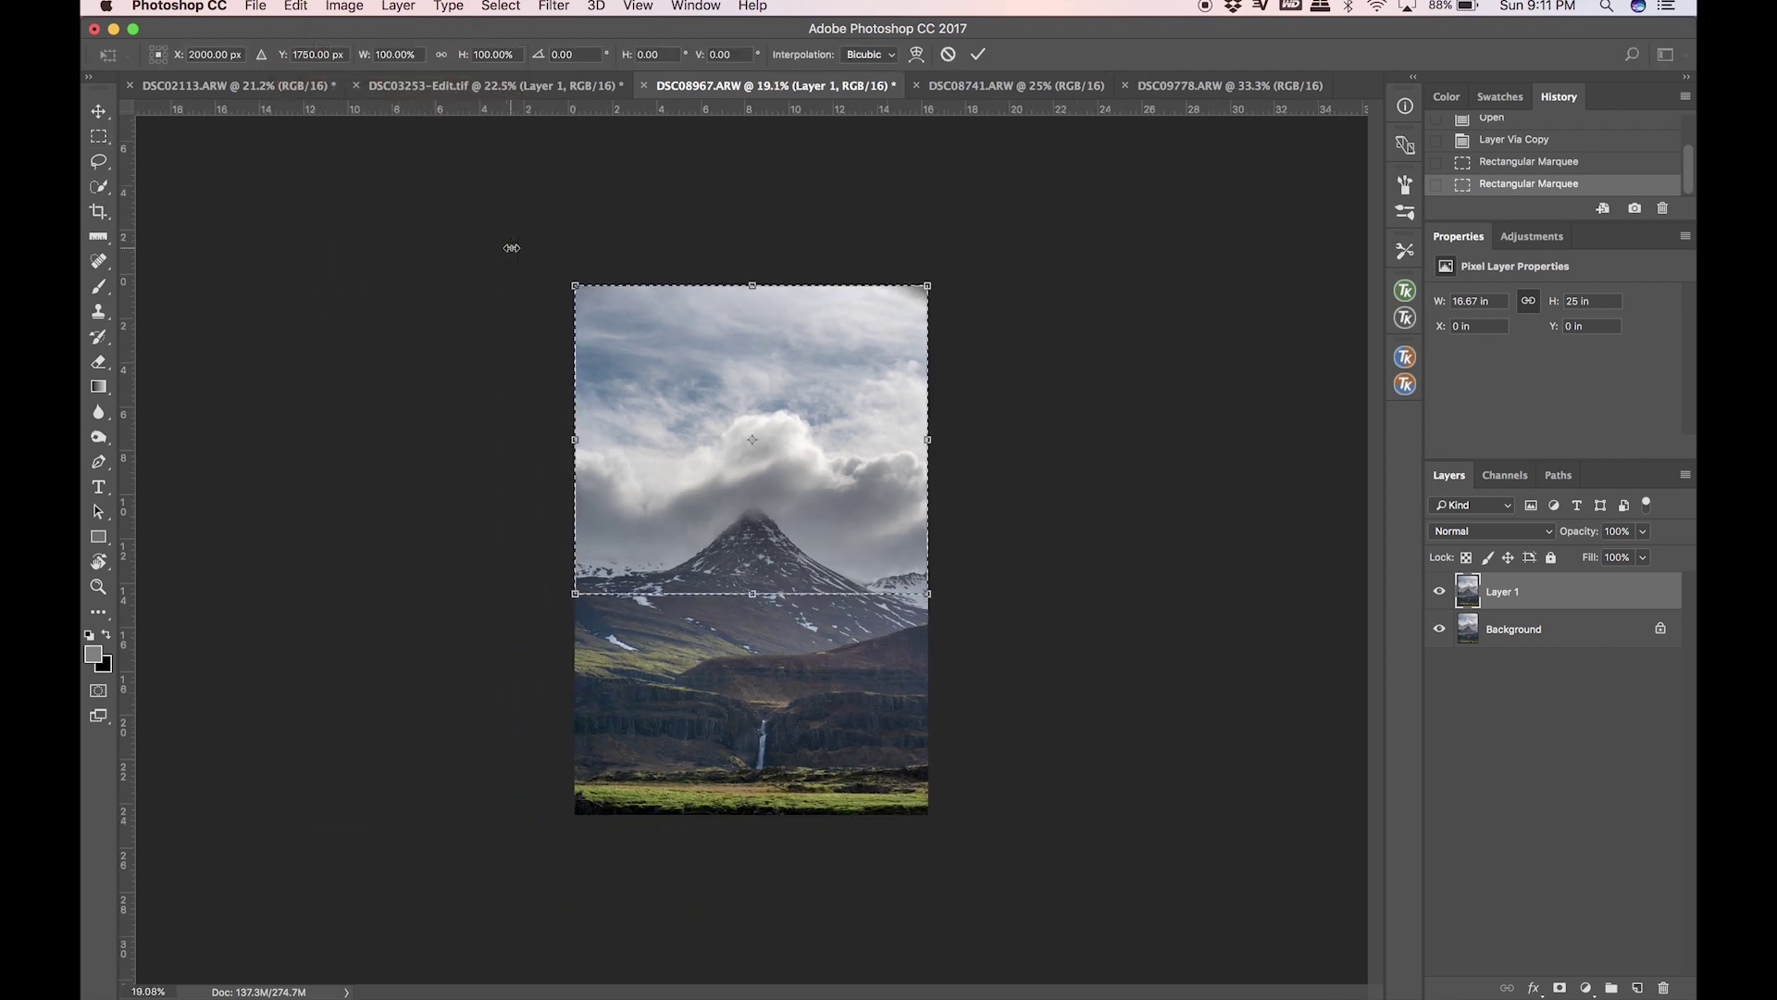
key("super+minus")
left_click_drag(757, 278, 753, 199)
key("Return")
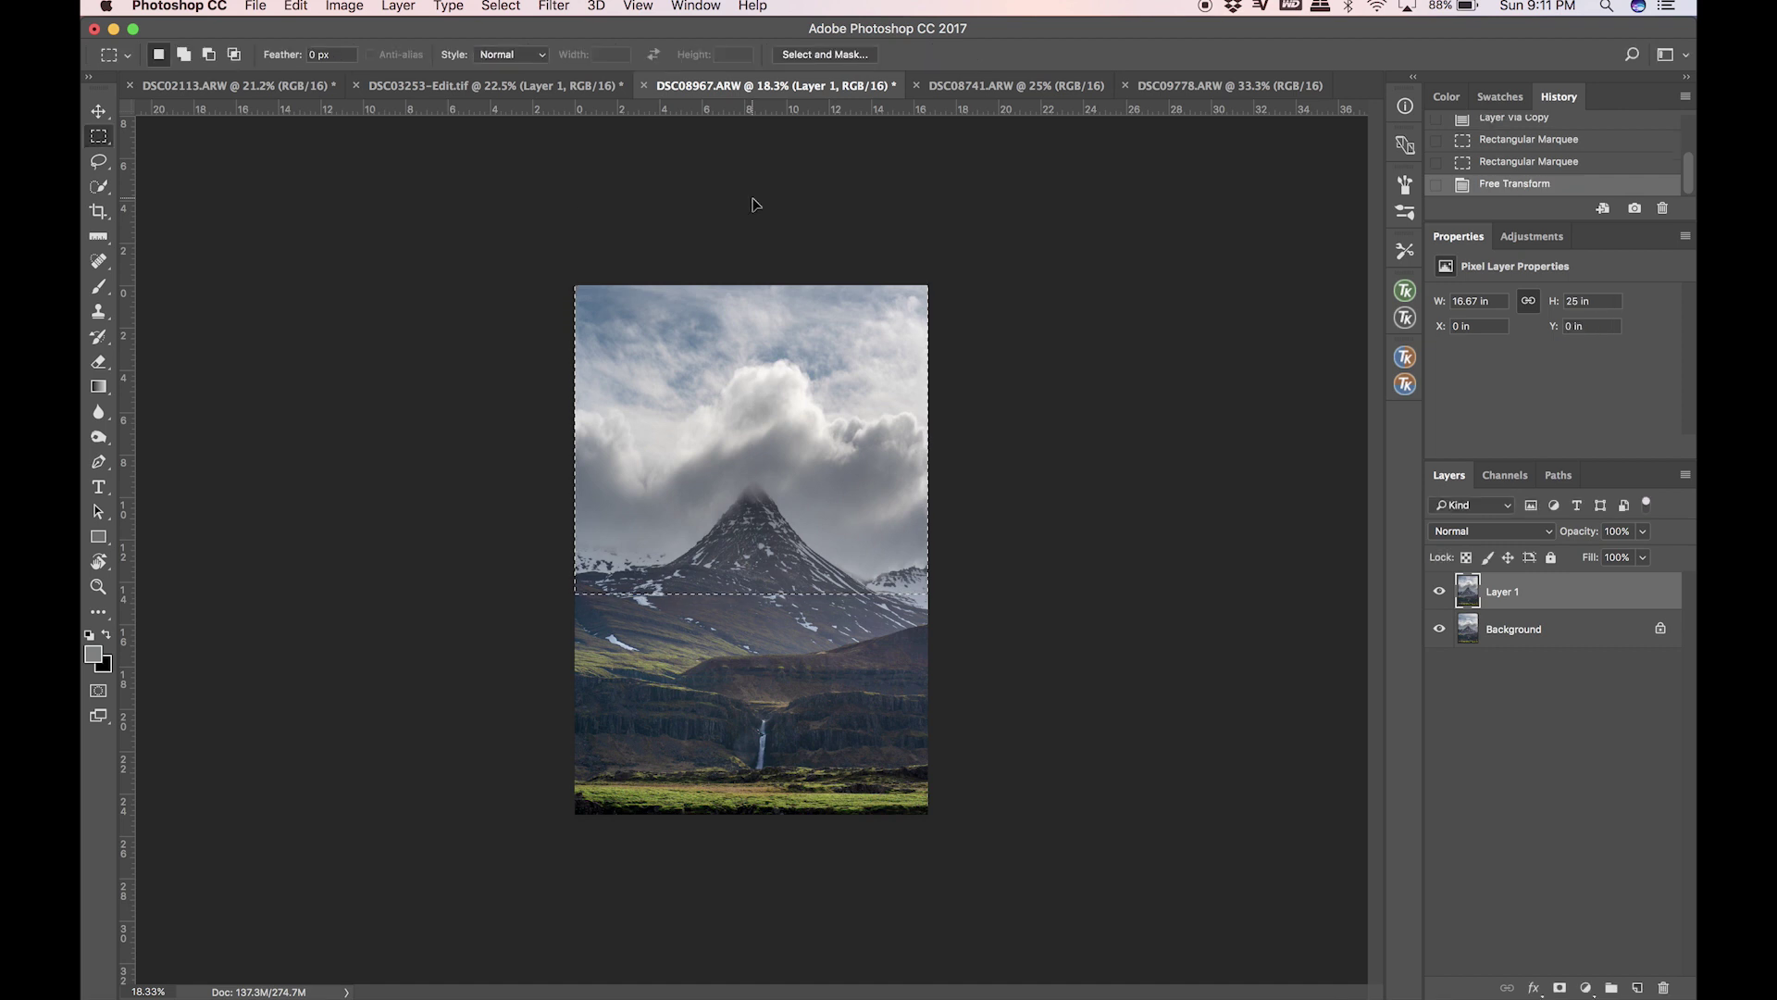
key("super+d")
Toggle Layer 1's visibility twice to compare the taller peak with the original.
scroll(789, 273, "up", 2)
scroll(790, 273, "up", 1)
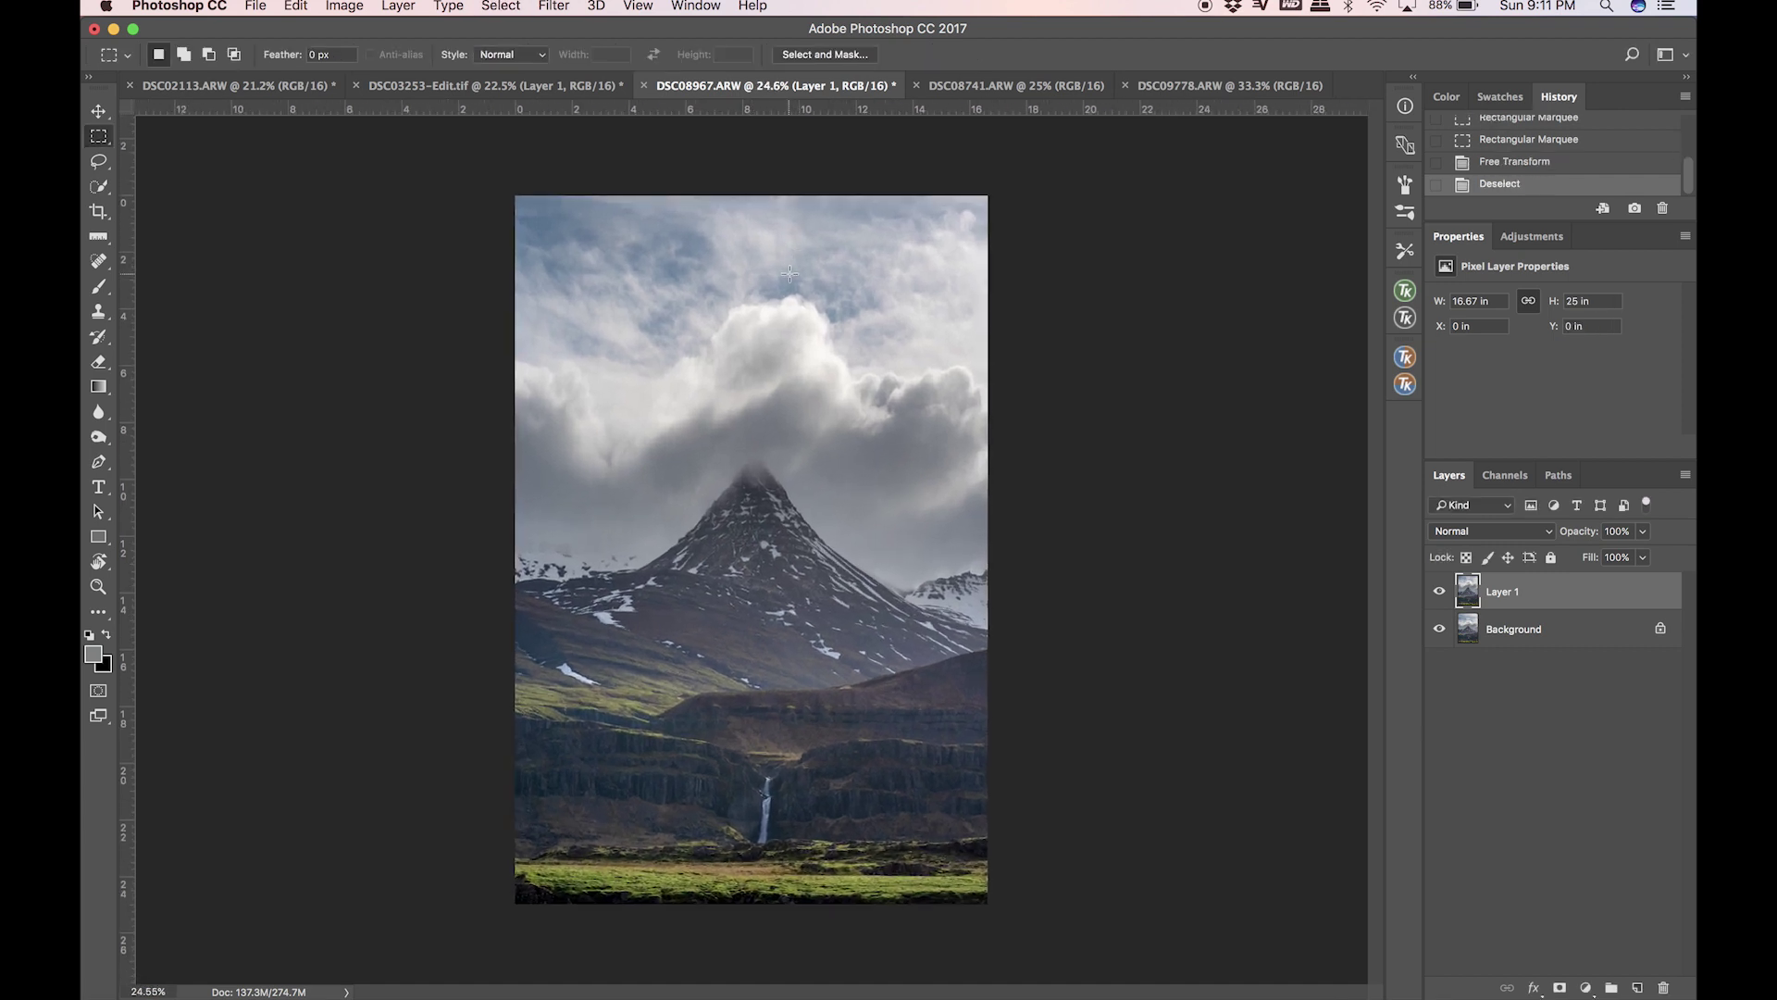
scroll(789, 273, "up", 1)
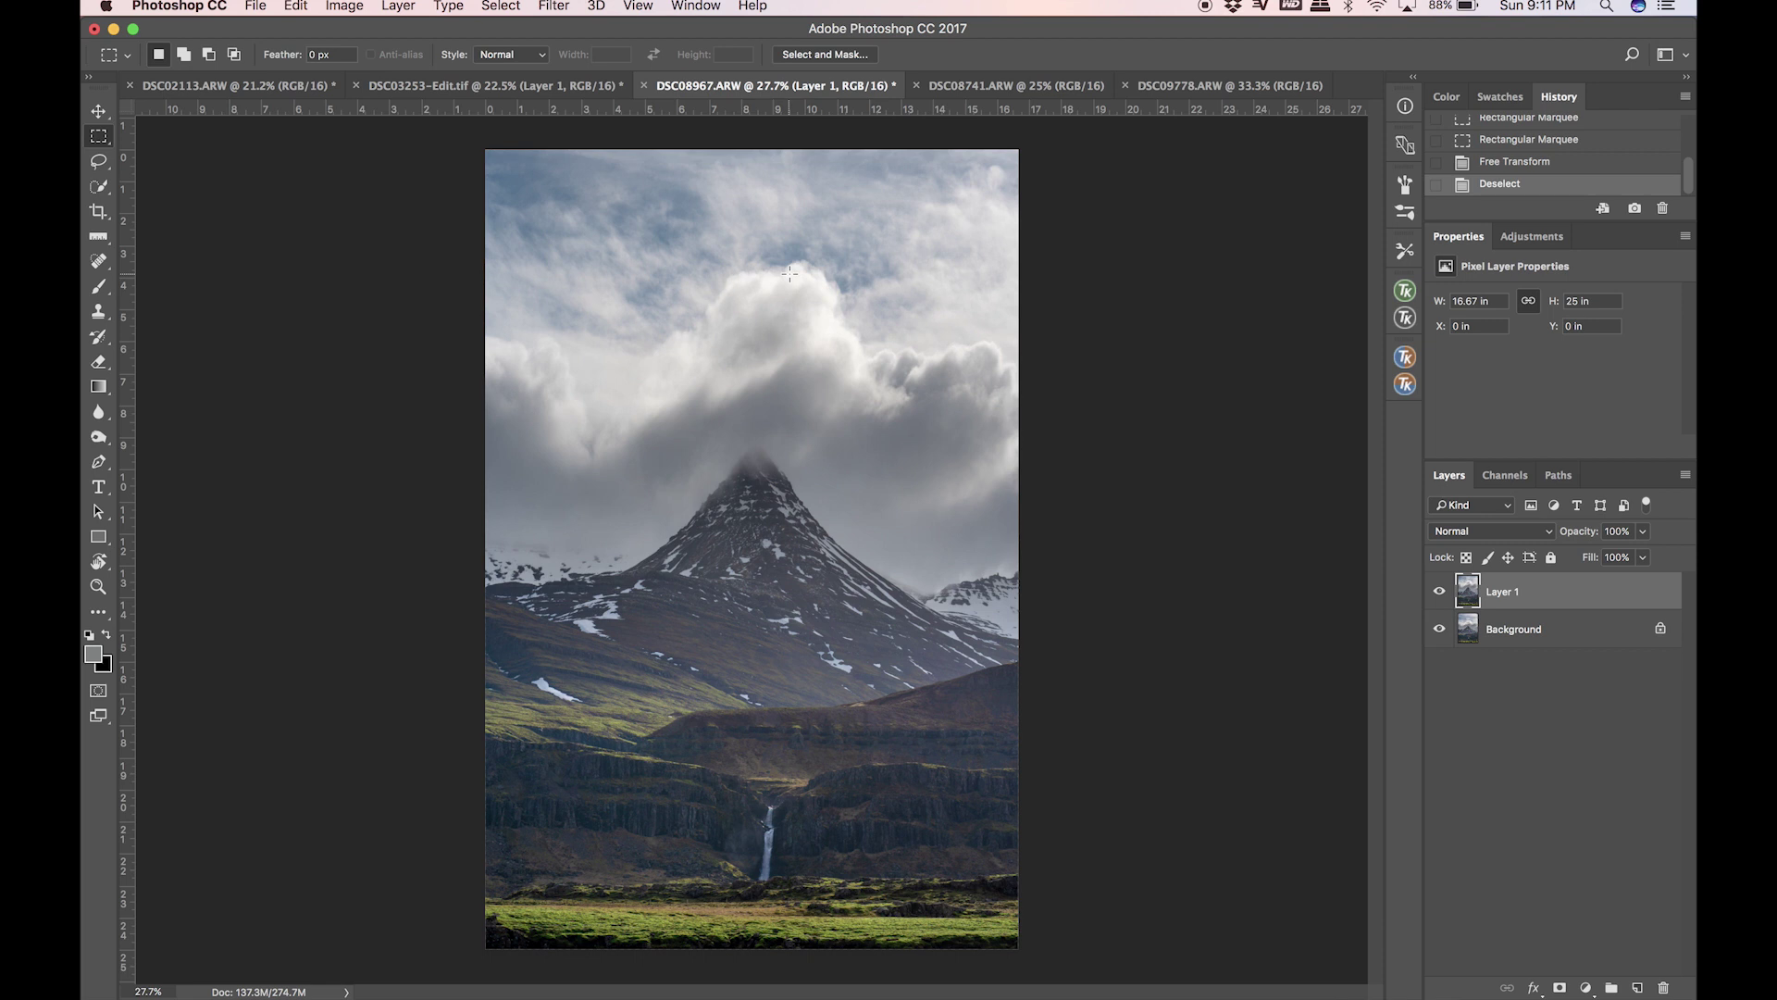
key("v")
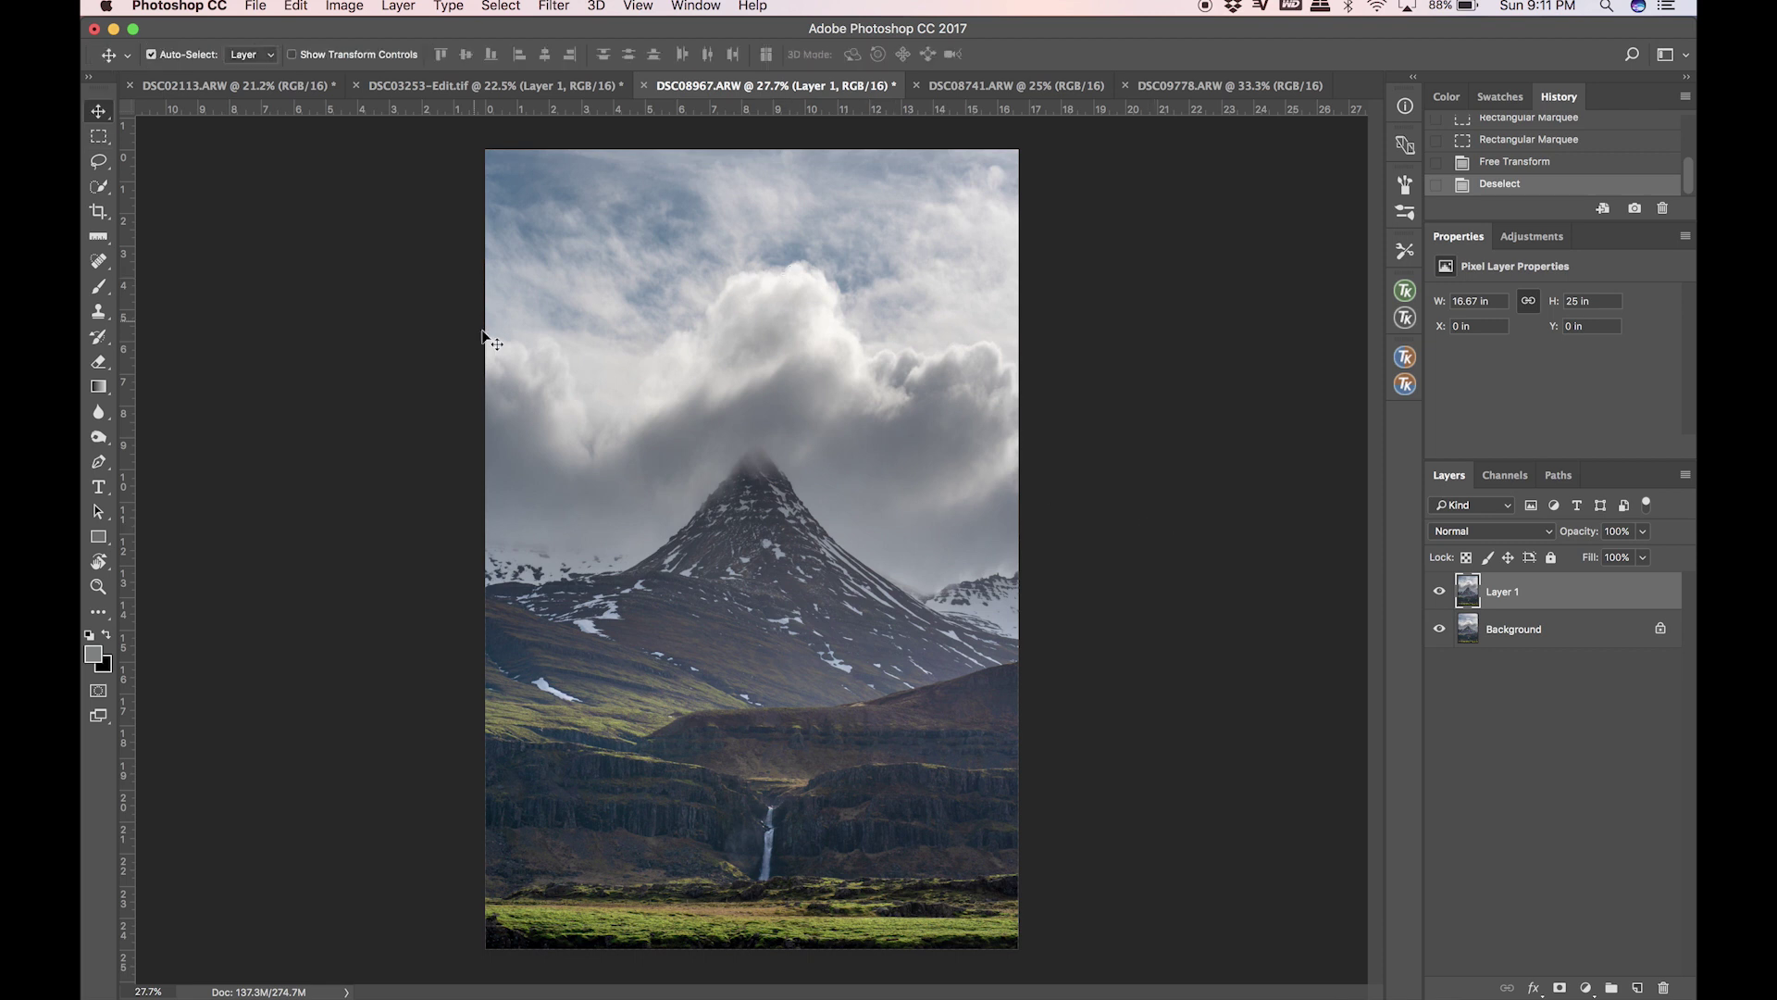
left_click(1438, 592)
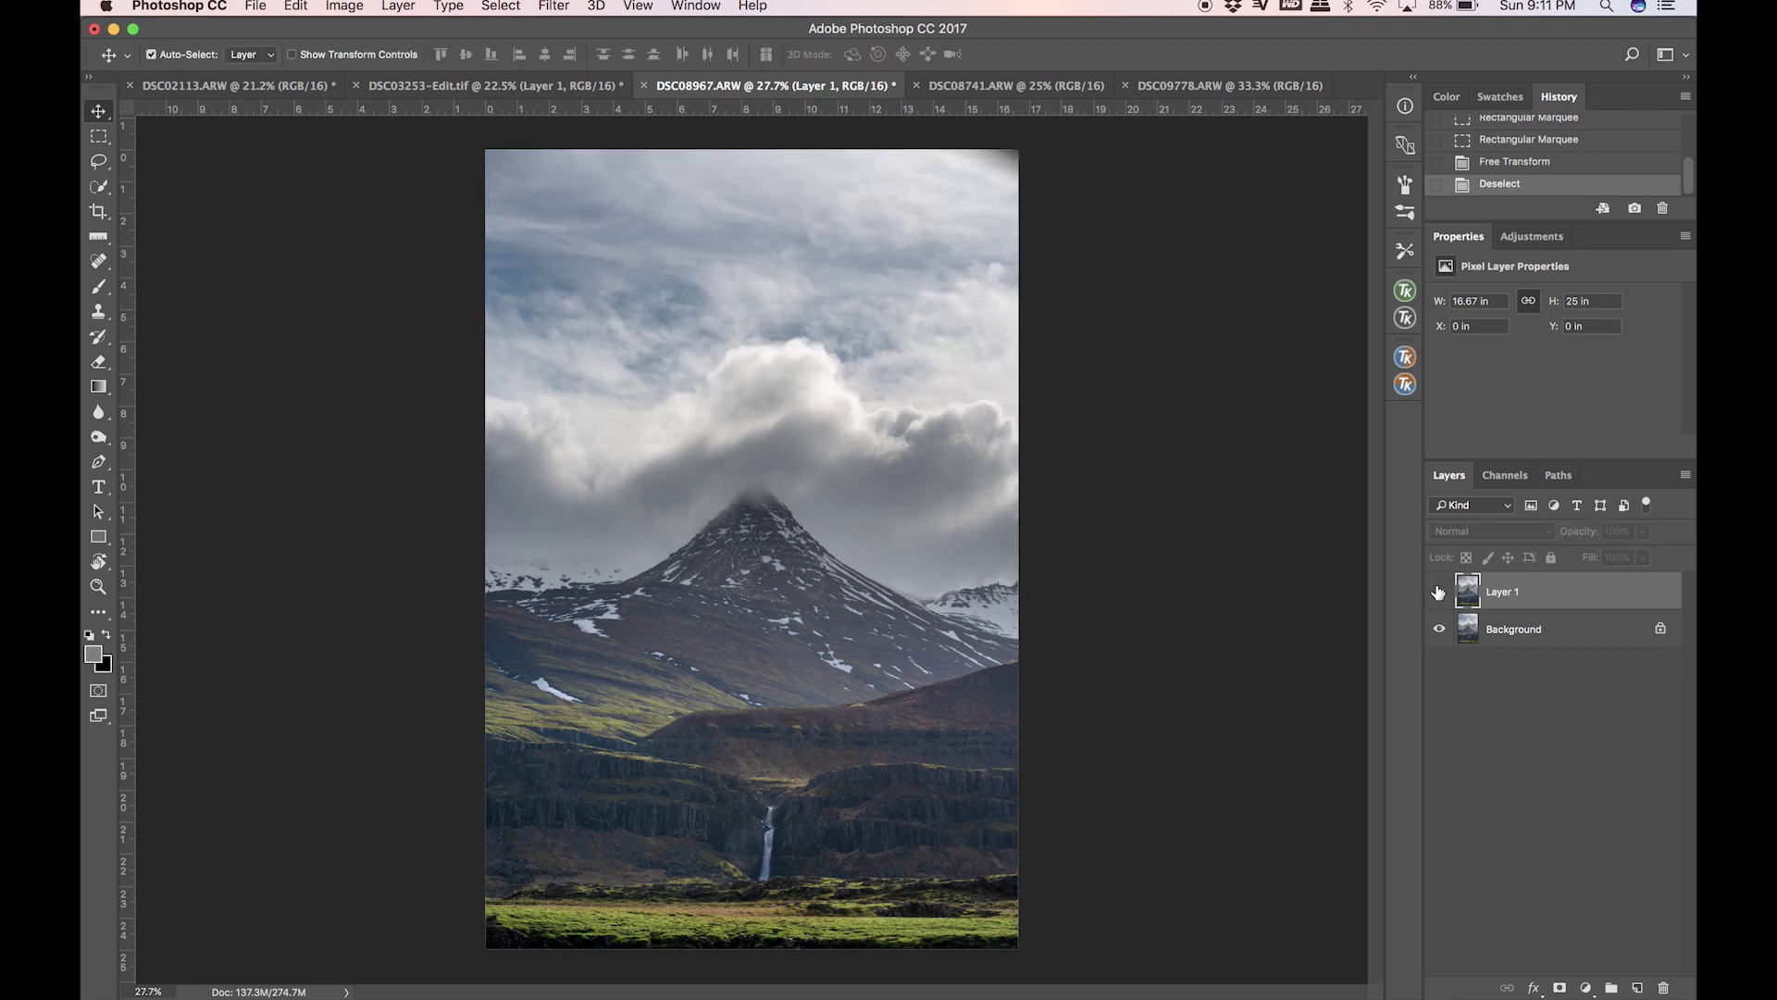
left_click(1438, 591)
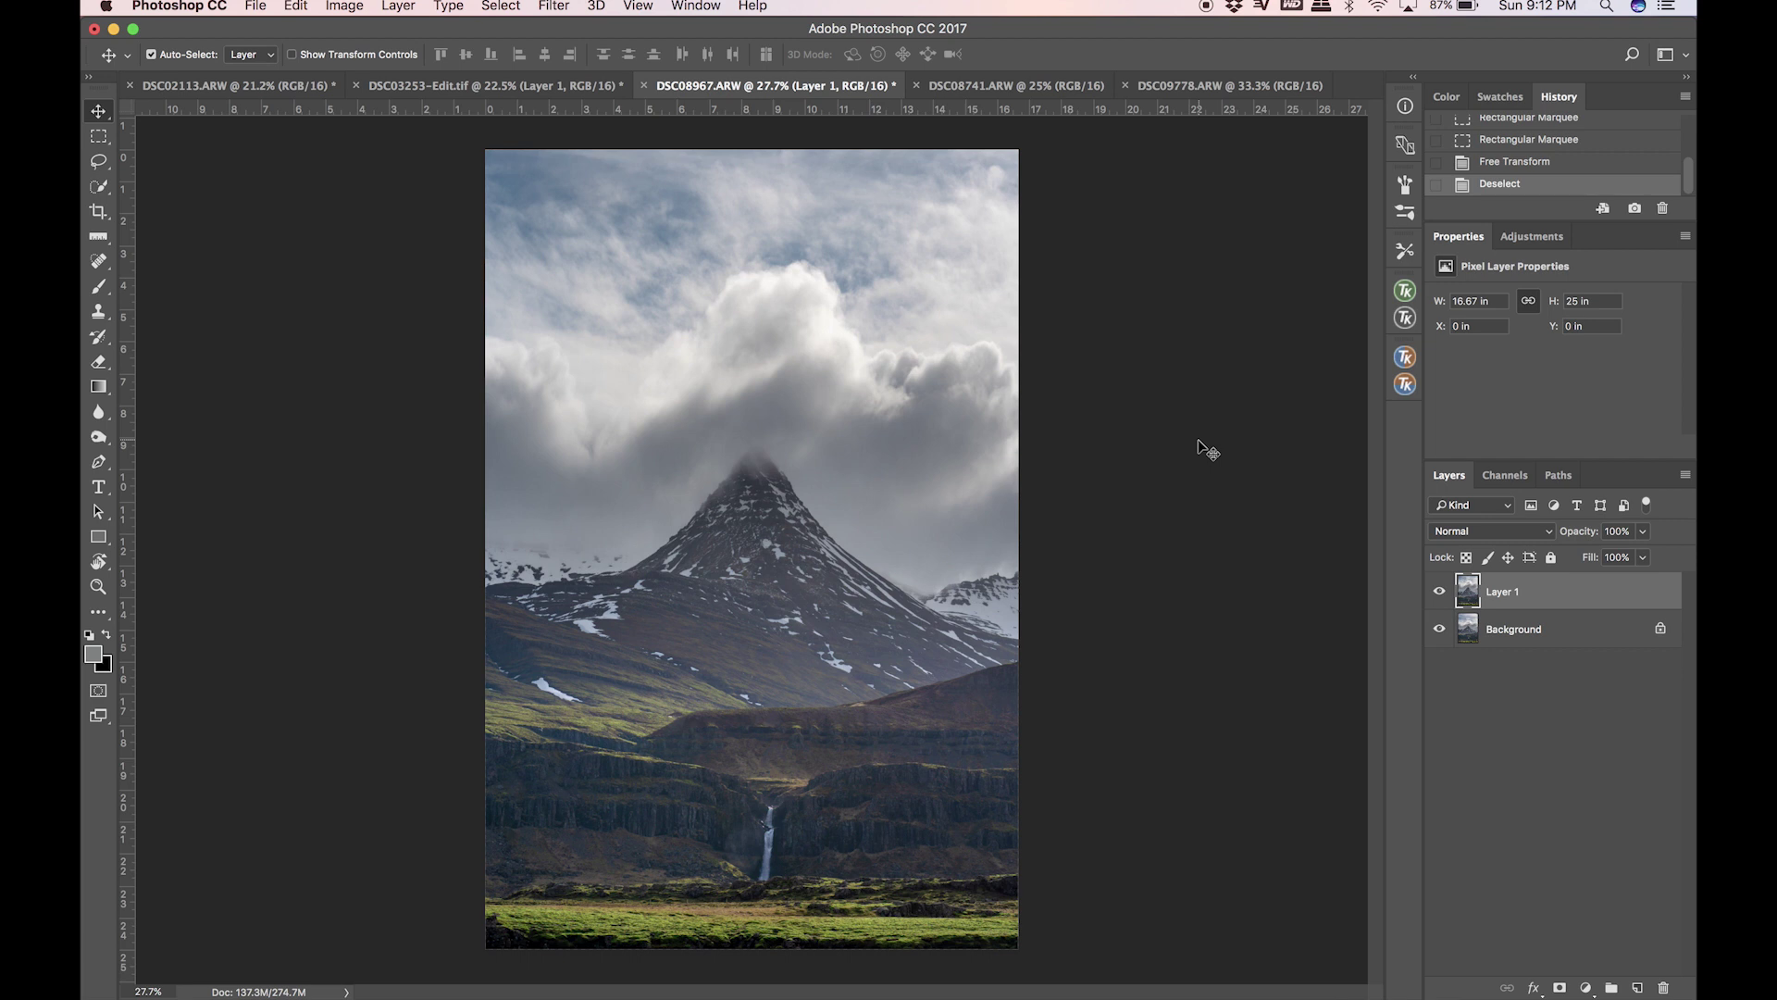
left_click(1439, 593)
left_click(1438, 593)
left_click(98, 136)
Select the top down to the peak's base and stretch it further upward.
left_click_drag(436, 143, 1128, 609)
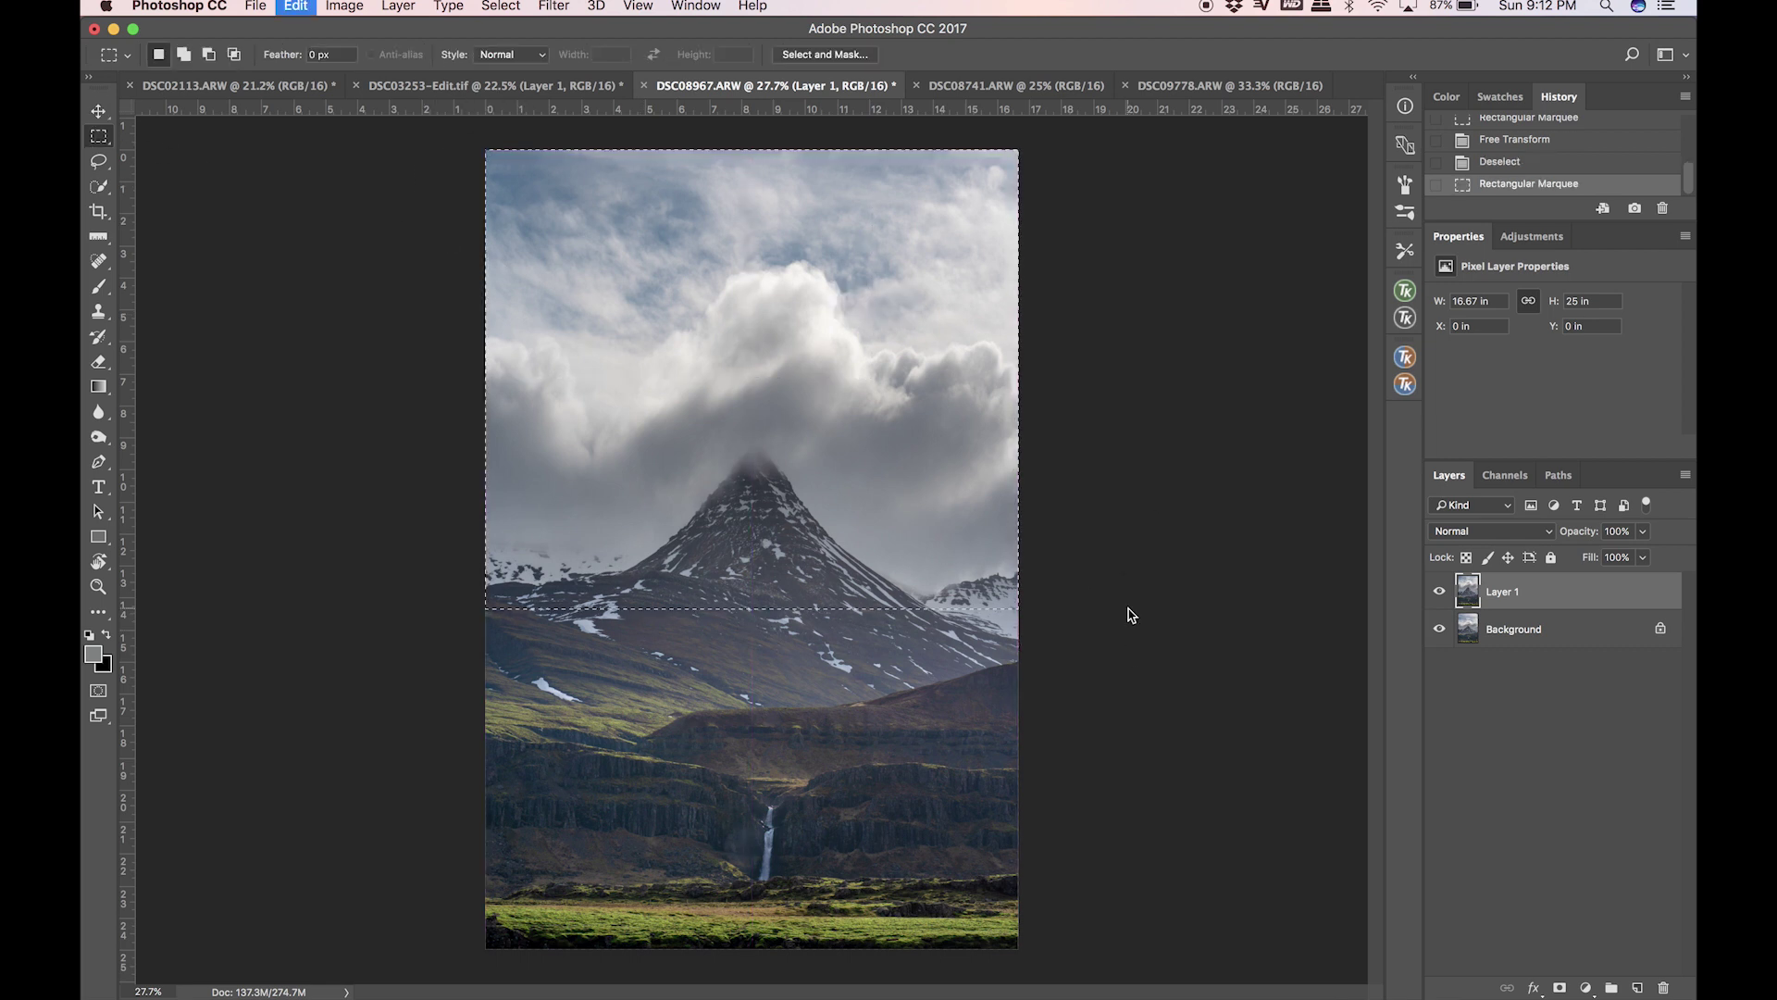
key("super+t")
key("super+minus")
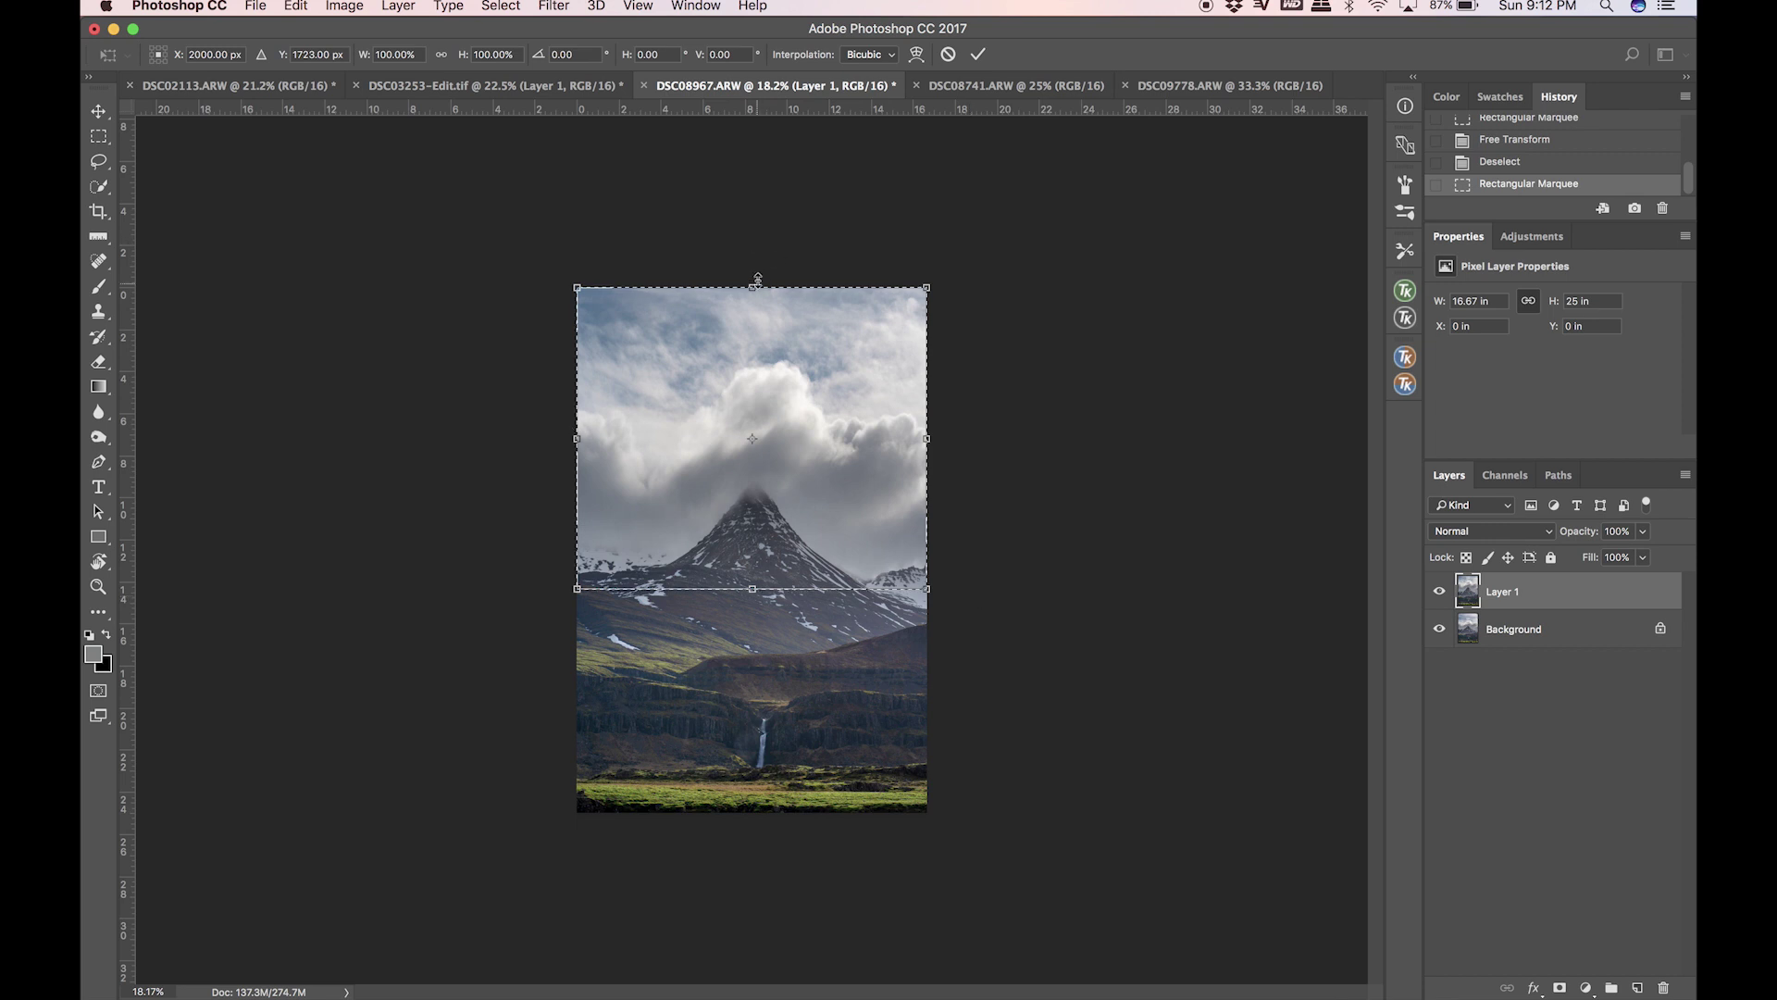
left_click_drag(757, 278, 752, 205)
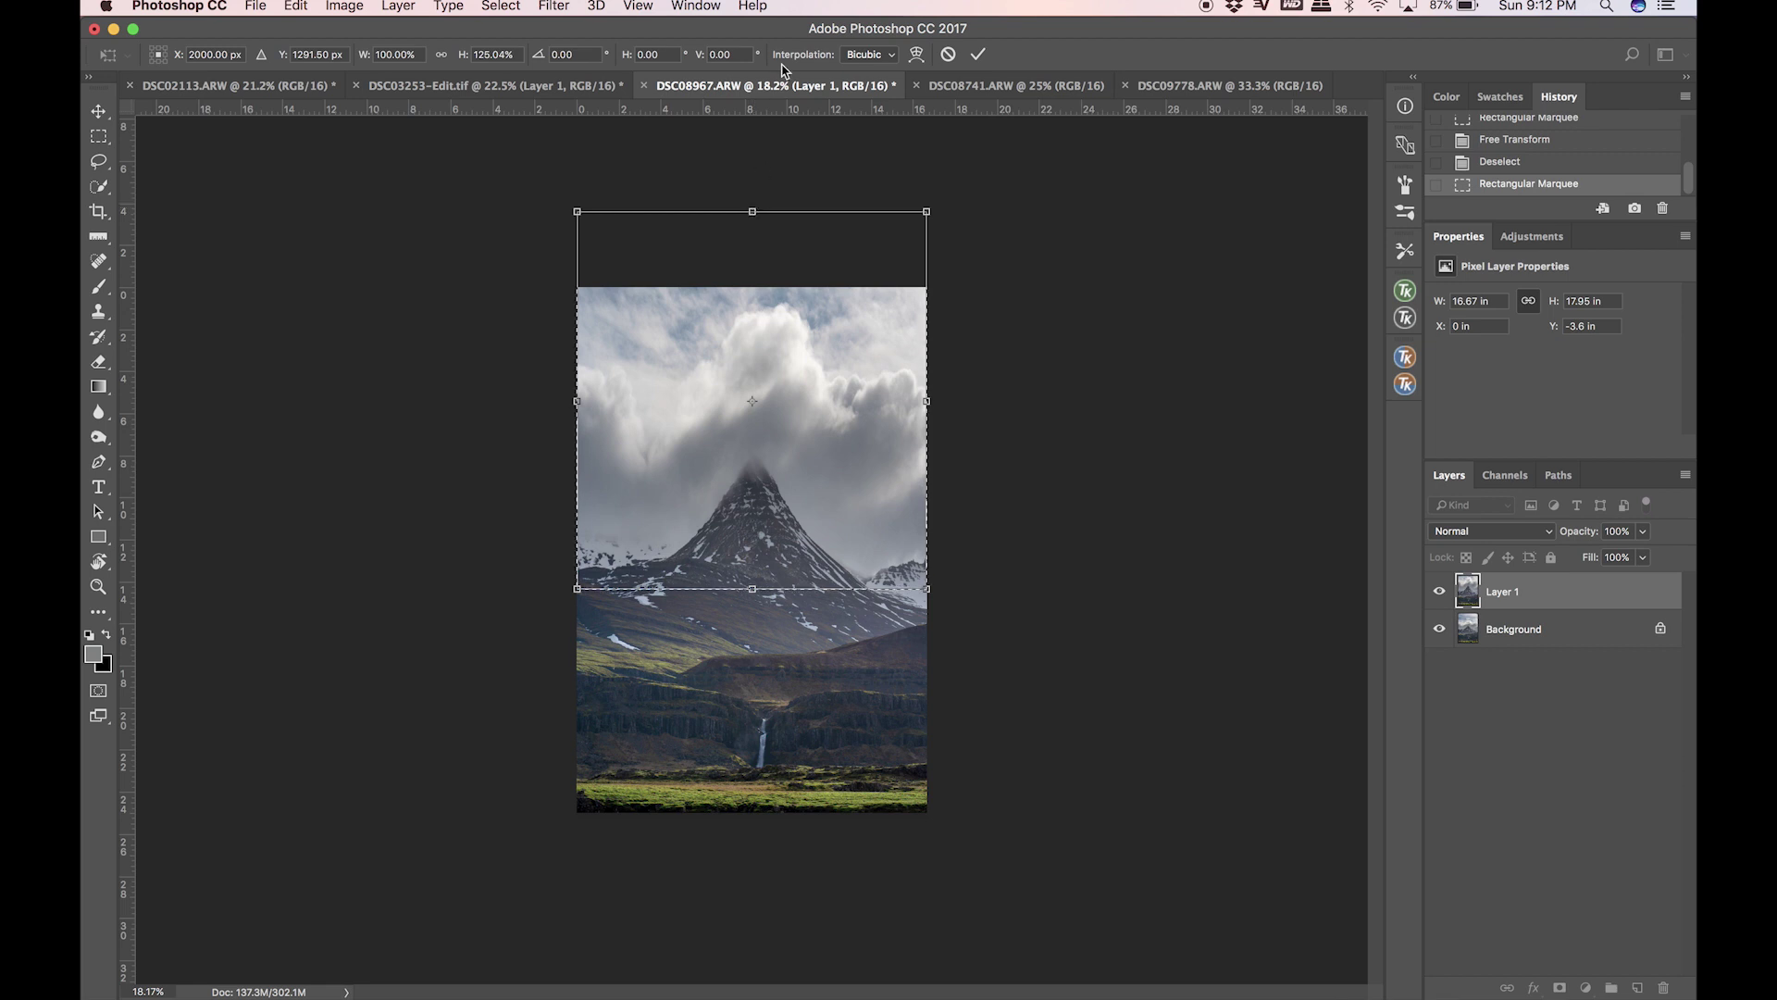
key("Return")
Undo the second stretch, deselect, and toggle Layer 1 to check the result.
key("z")
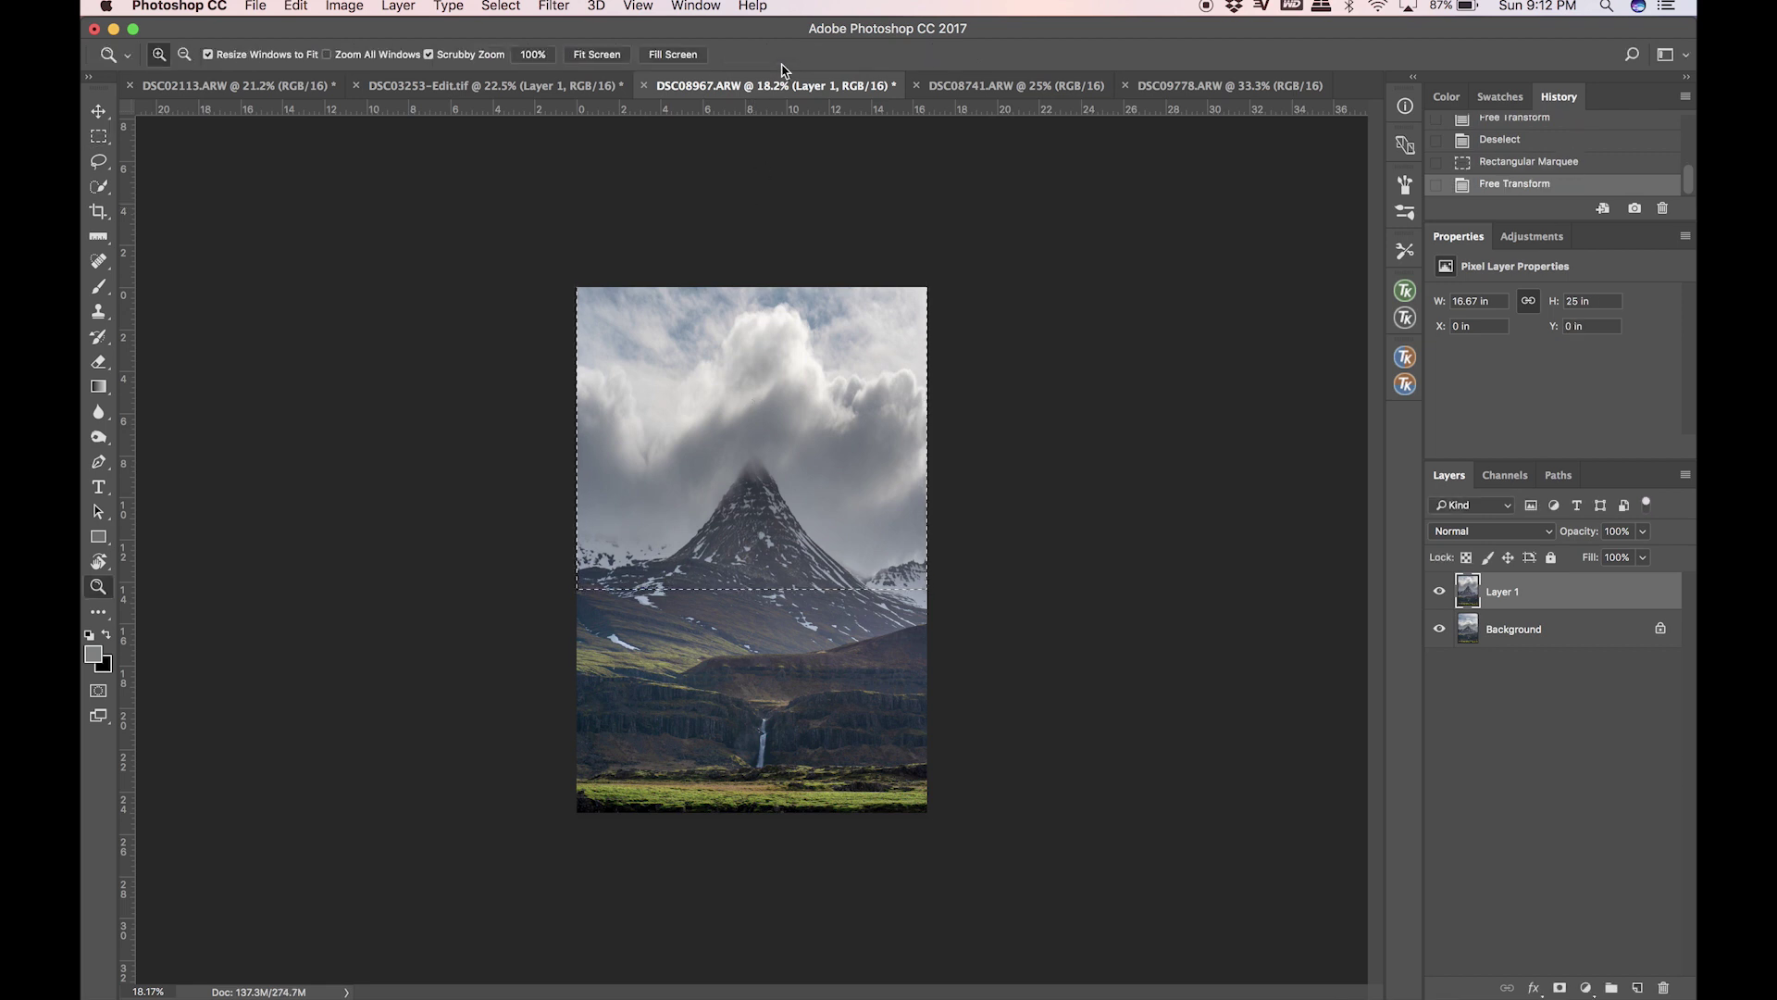
key("super+z")
key("super+d")
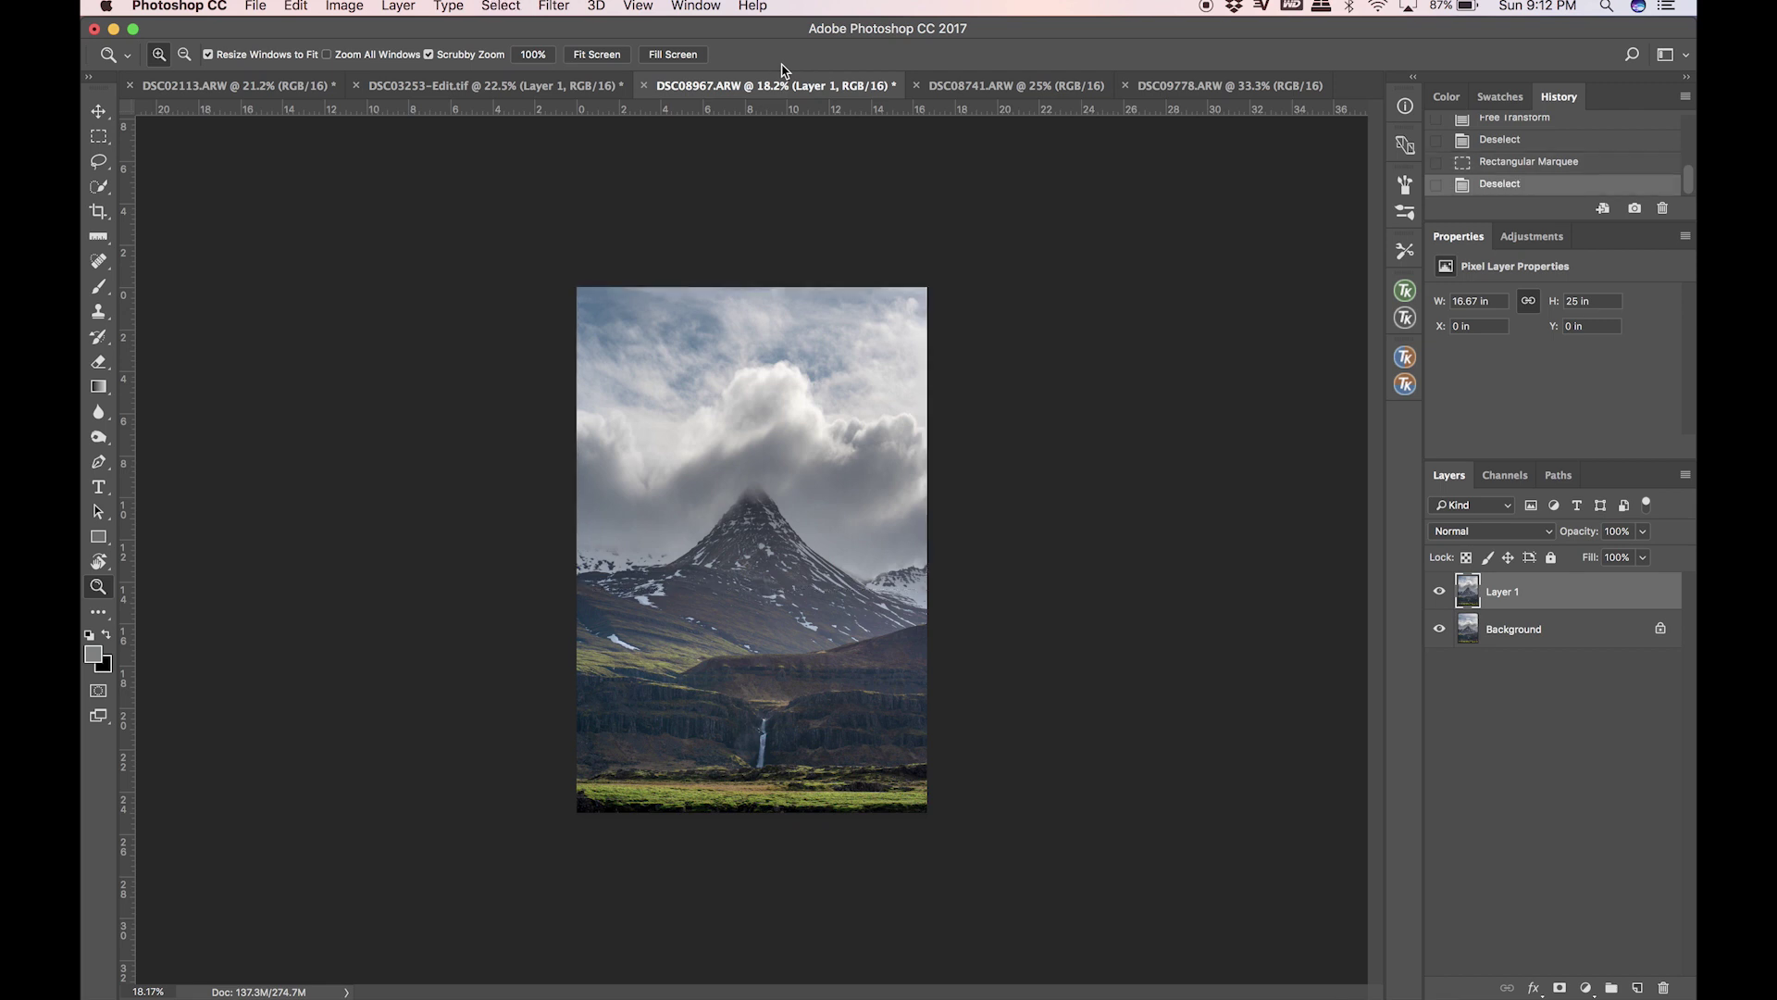
left_click(1440, 590)
left_click(1440, 591)
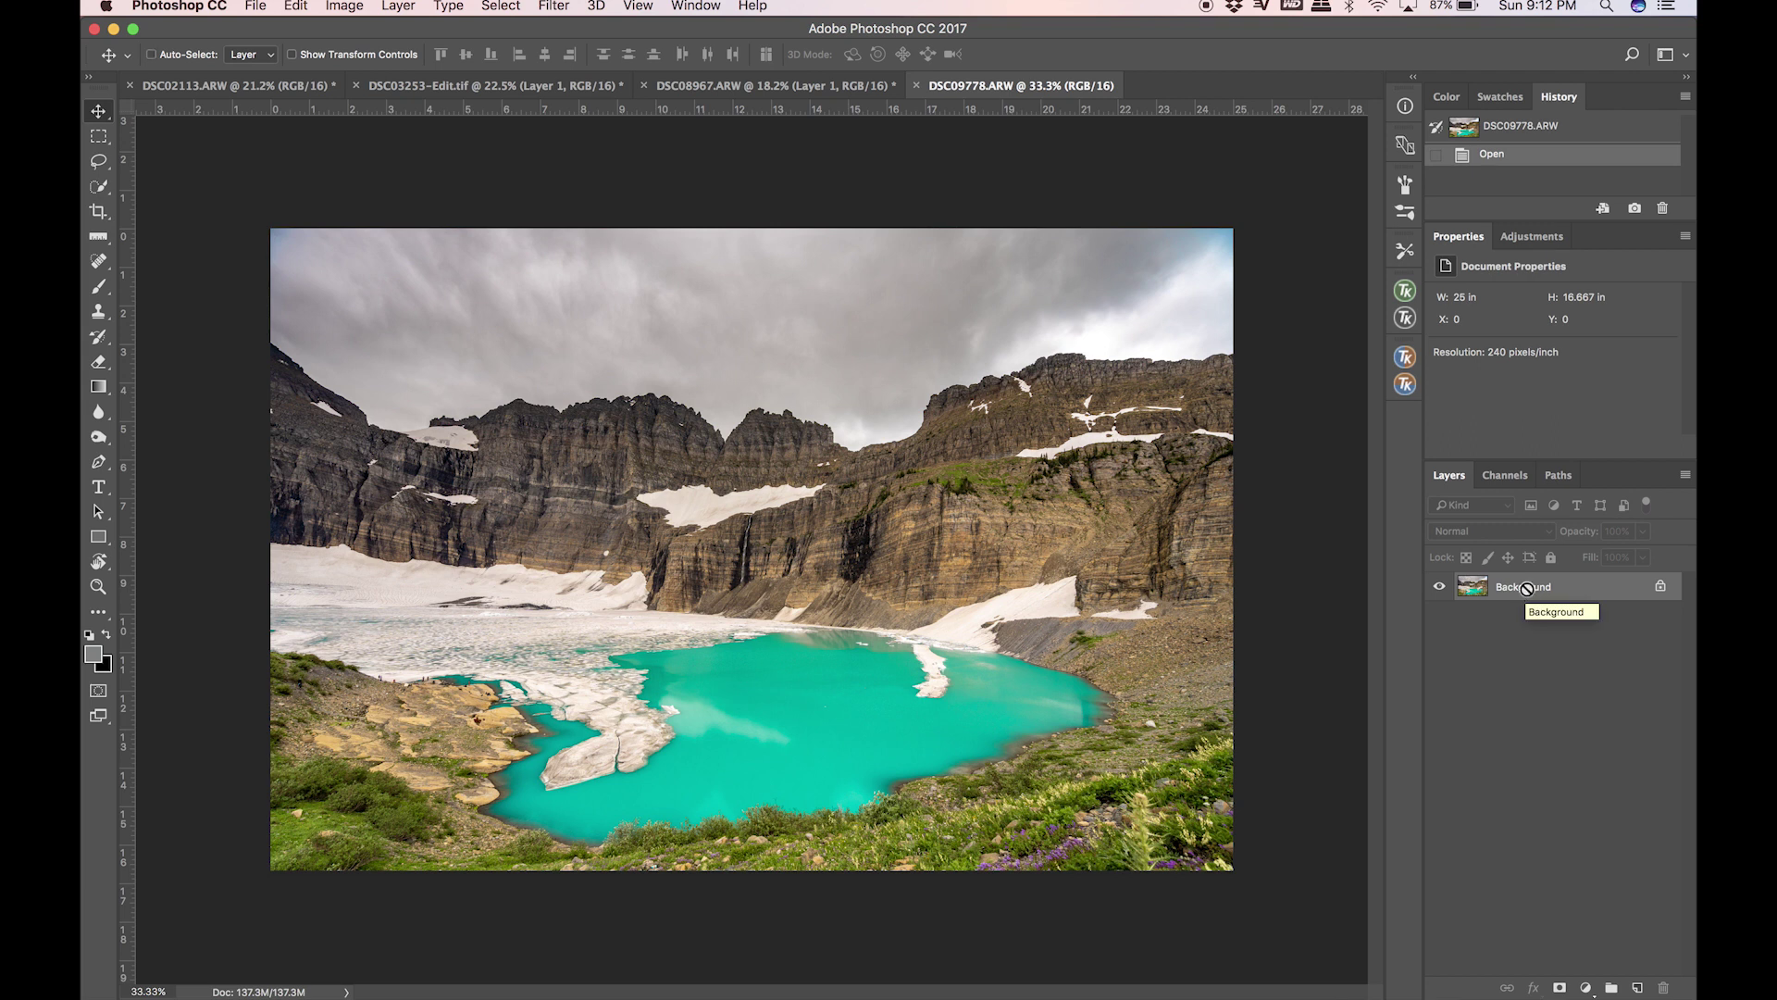
Duplicate the glacier lake photo to Layer 1 and marquee the sky and cliffs down to the ice.
key("super+j")
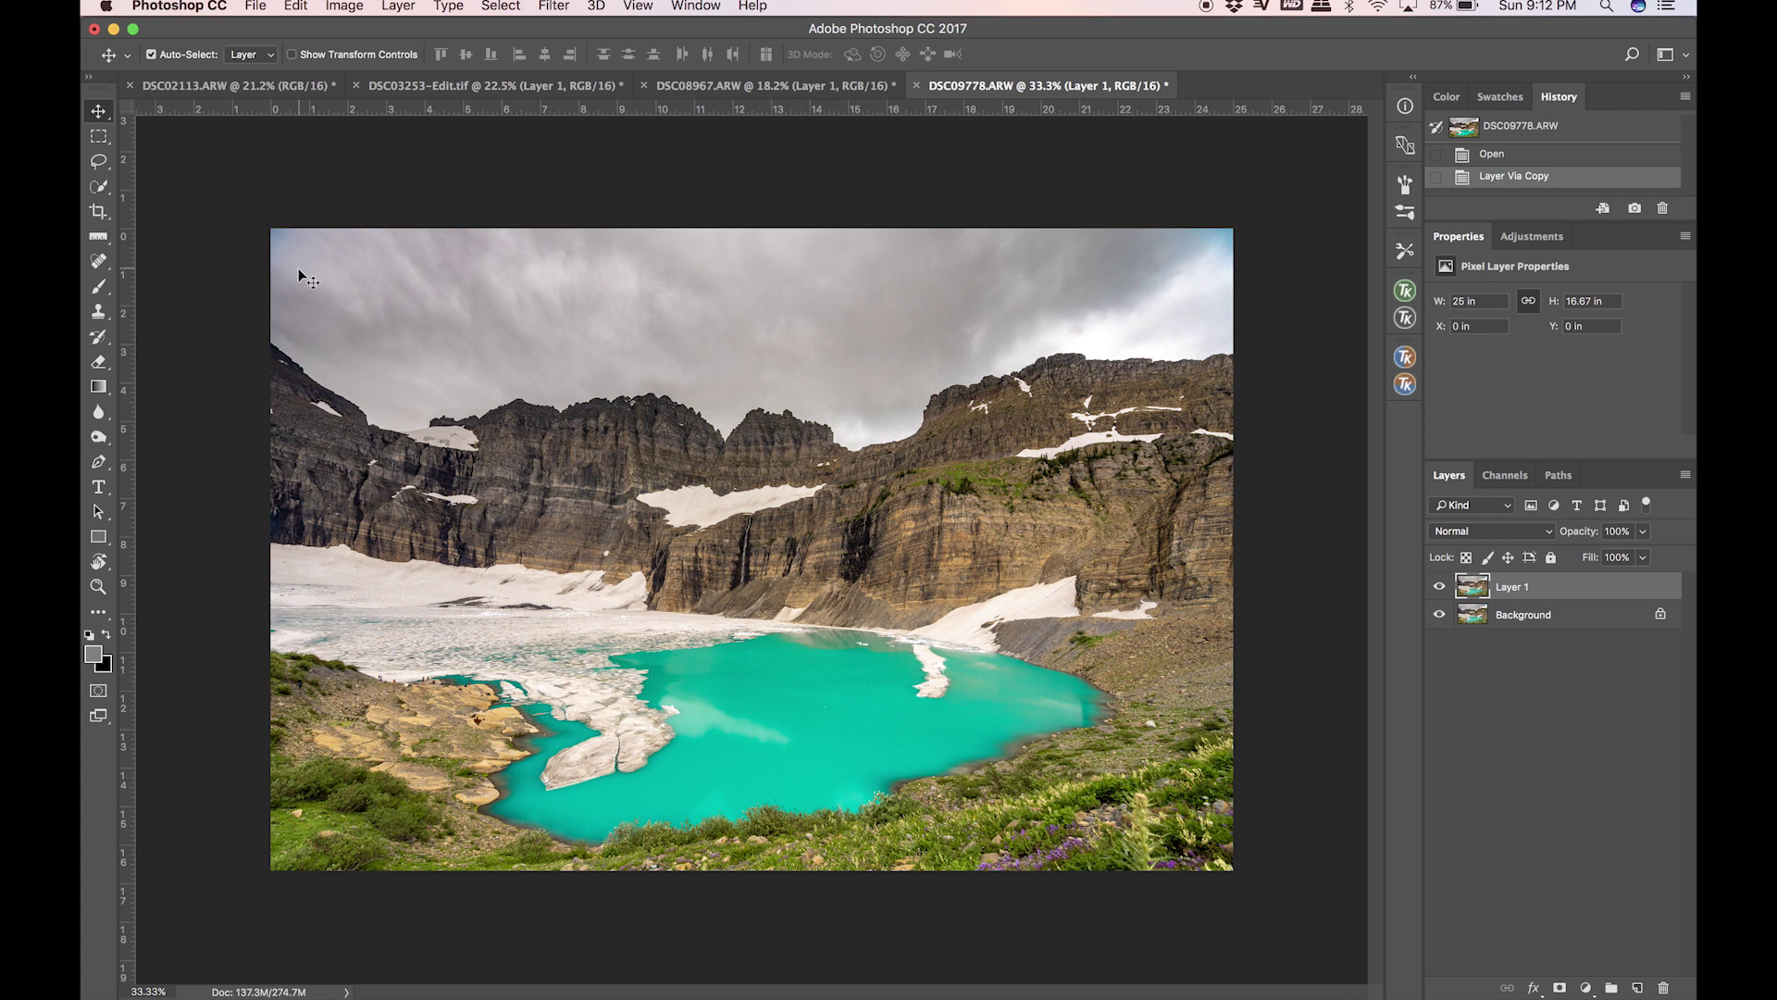
left_click(100, 137)
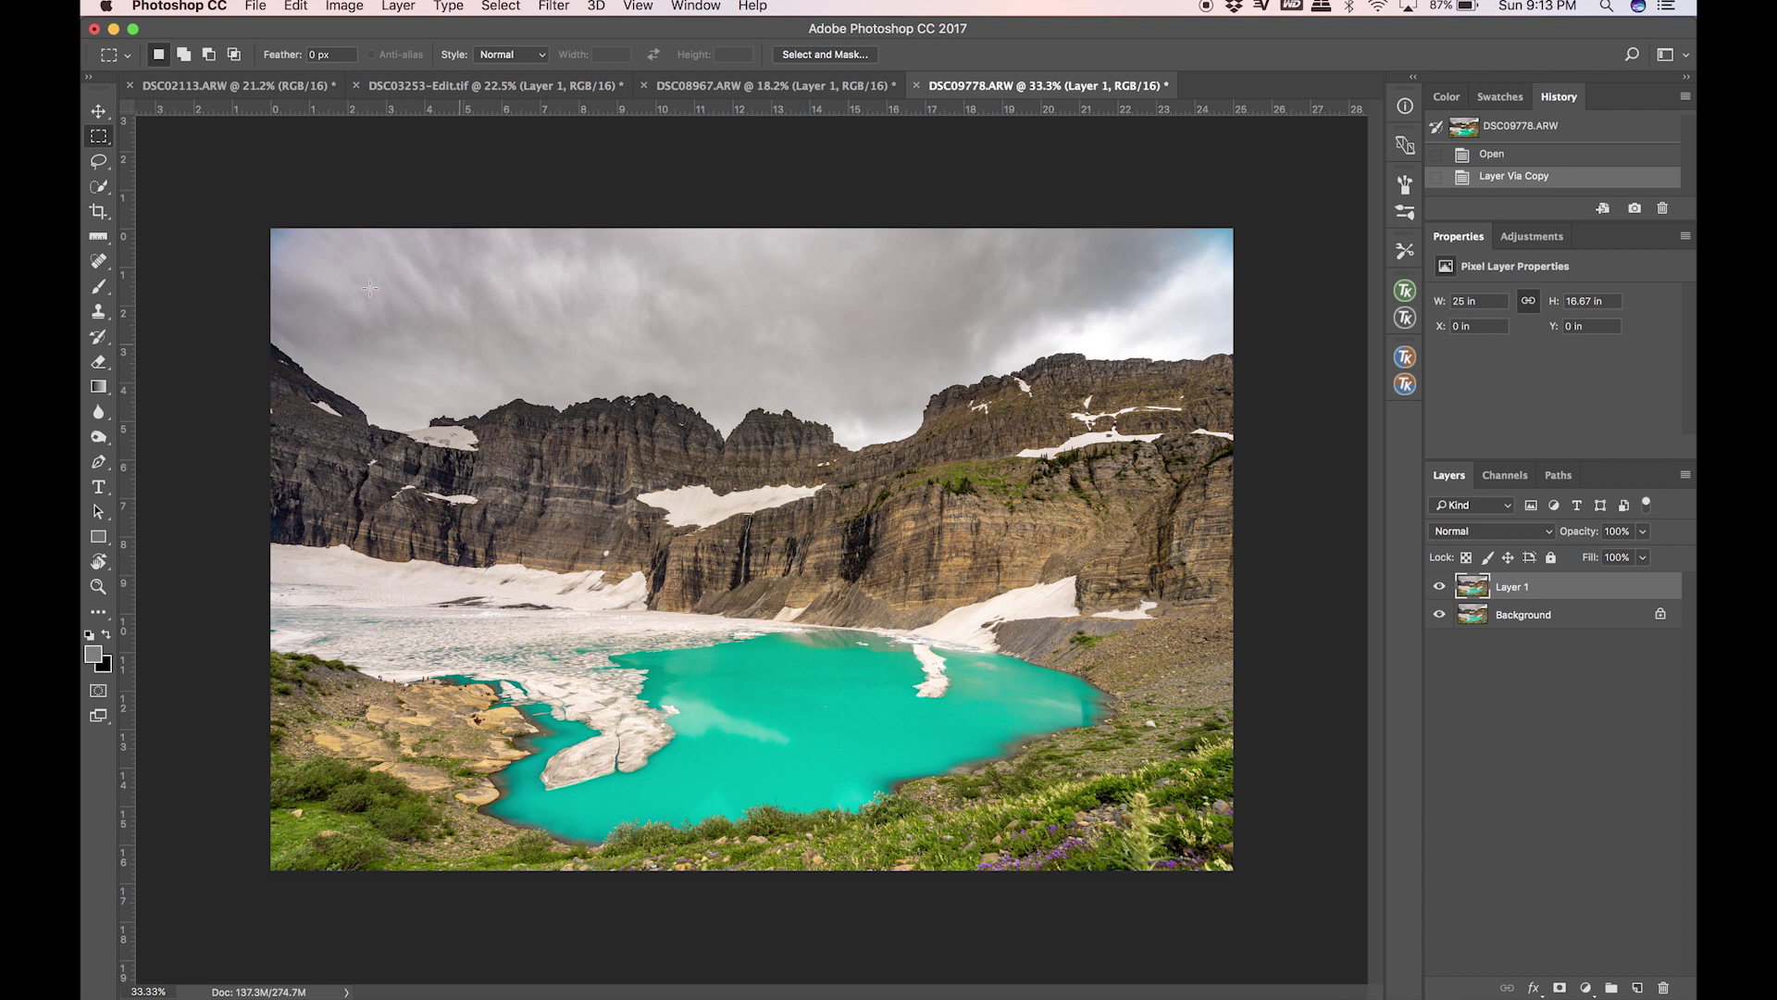
left_click_drag(259, 205, 1322, 603)
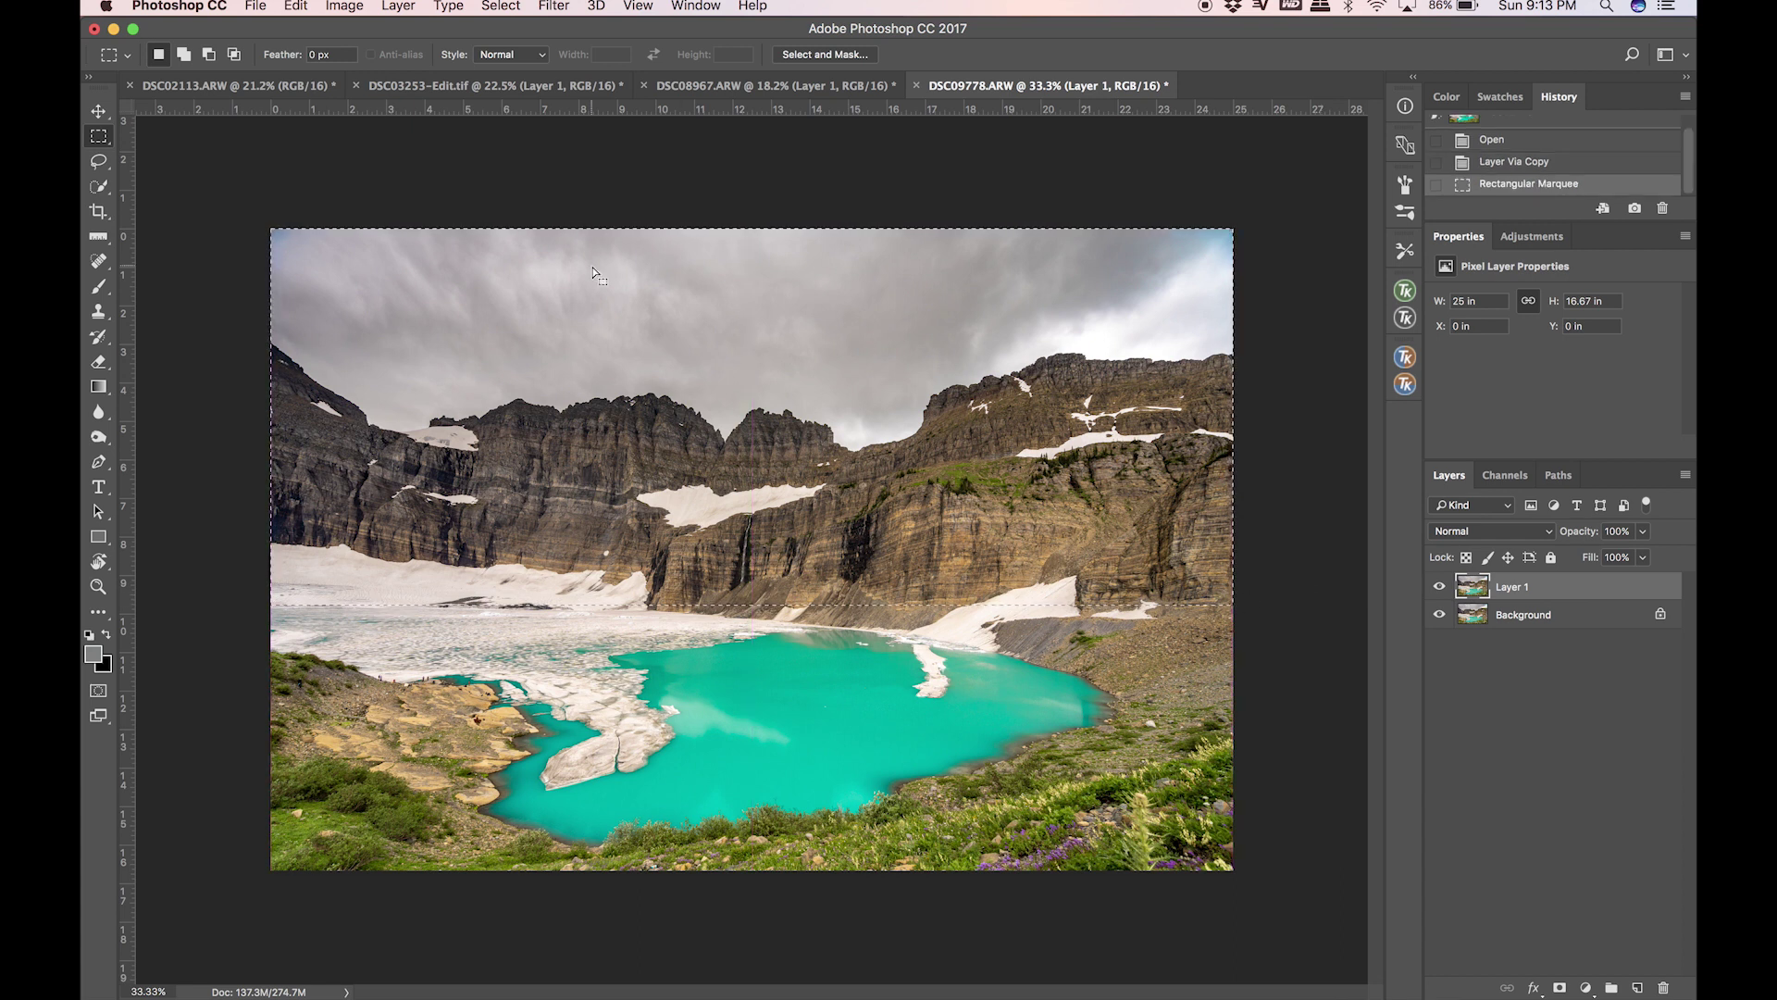
left_click(262, 198)
left_click_drag(262, 198, 1320, 600)
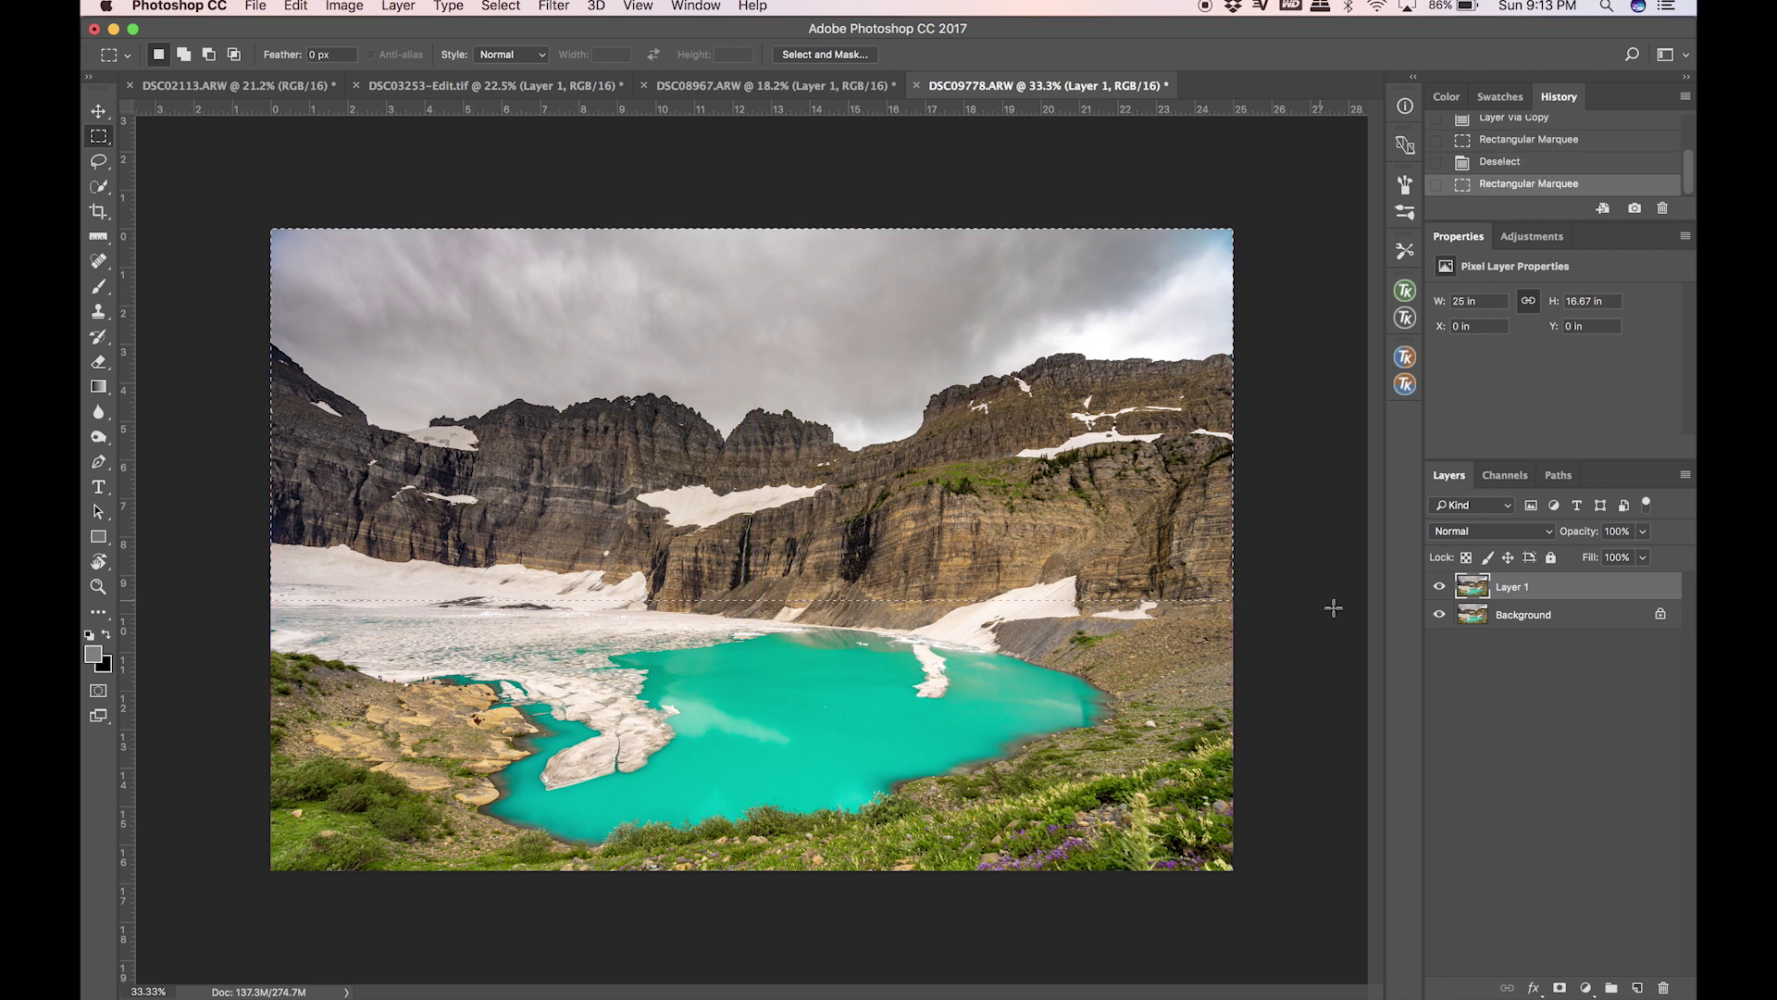
Stretch the glacier lake's sky and cliffs upward to about 129%, commit, and deselect.
key("super+t")
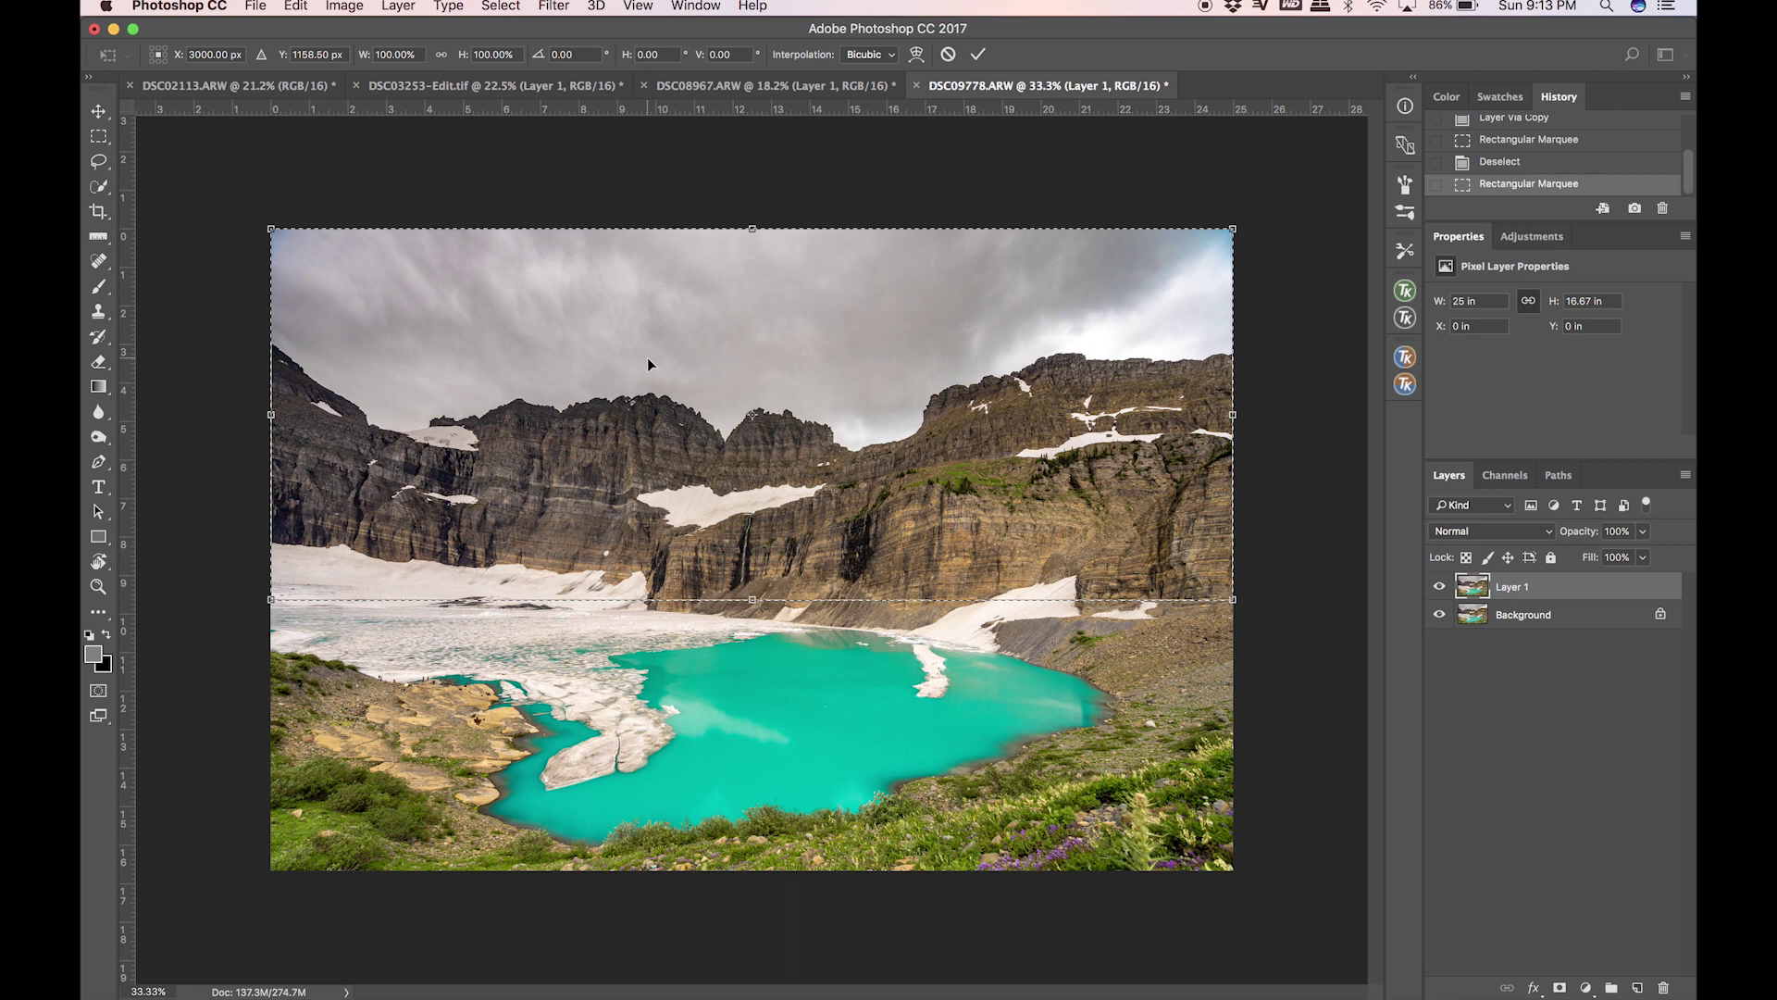
key("super+minus")
left_click_drag(756, 299, 748, 218)
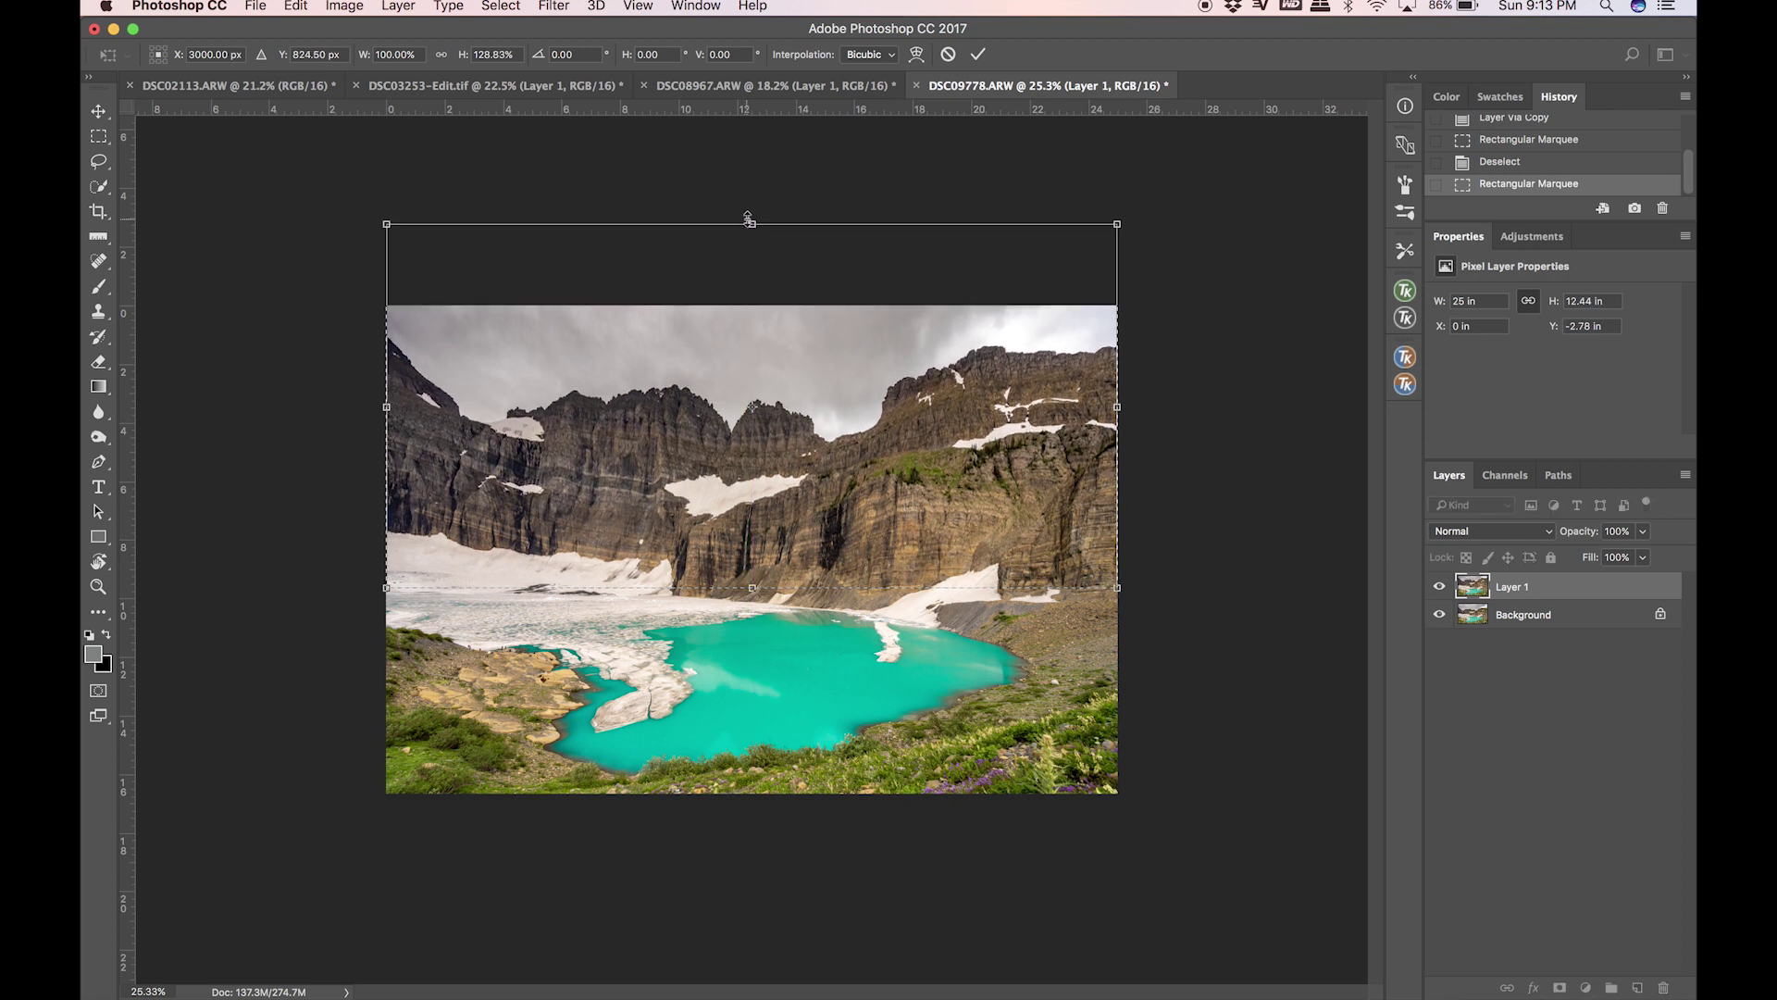
key("Return")
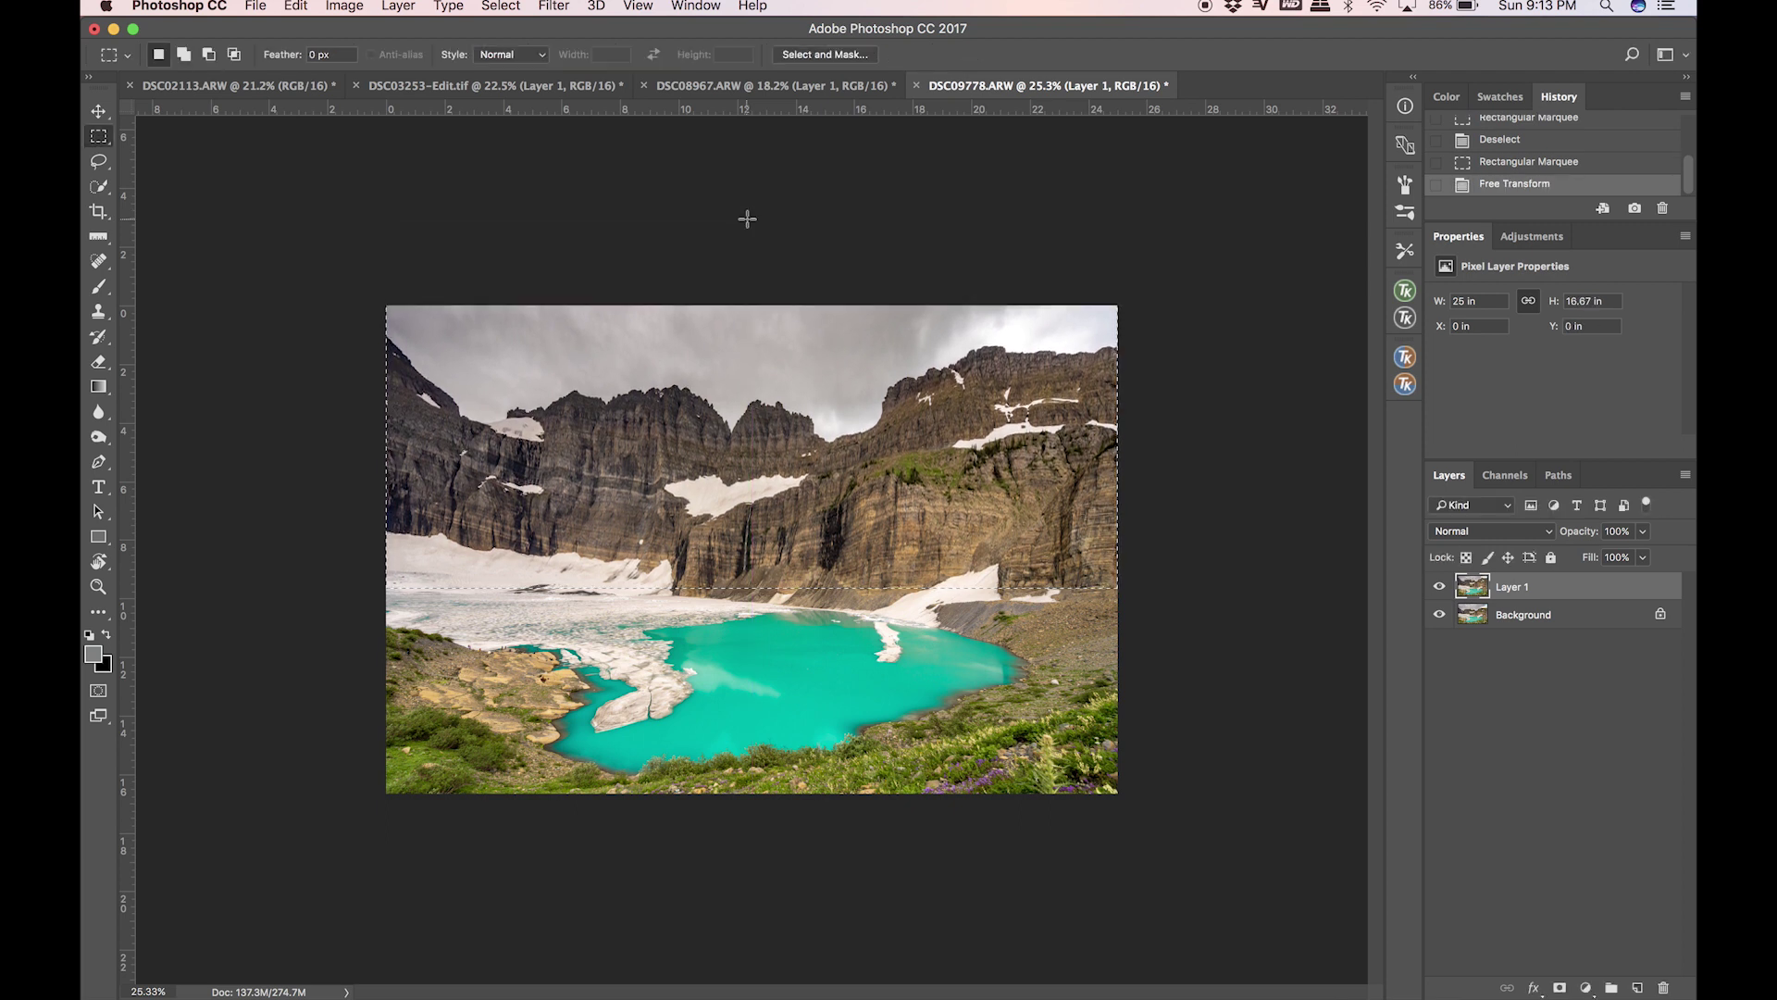
key("super+d")
key("super+equal")
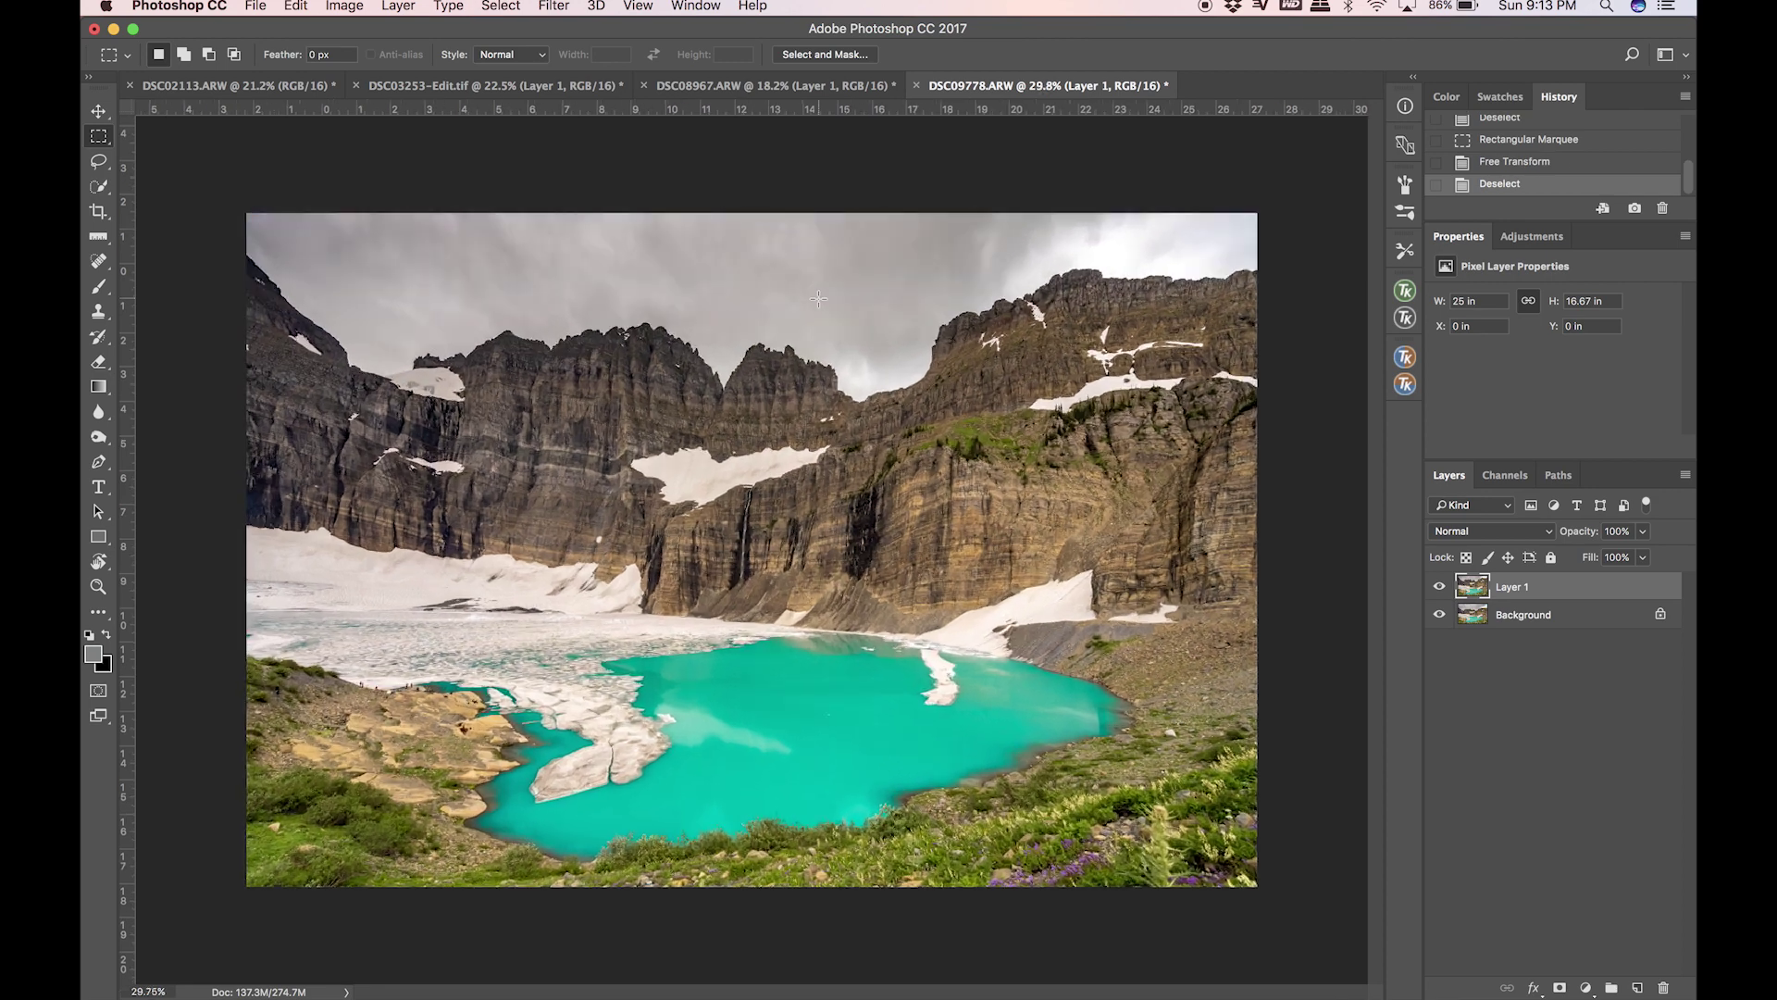
key("super+equal")
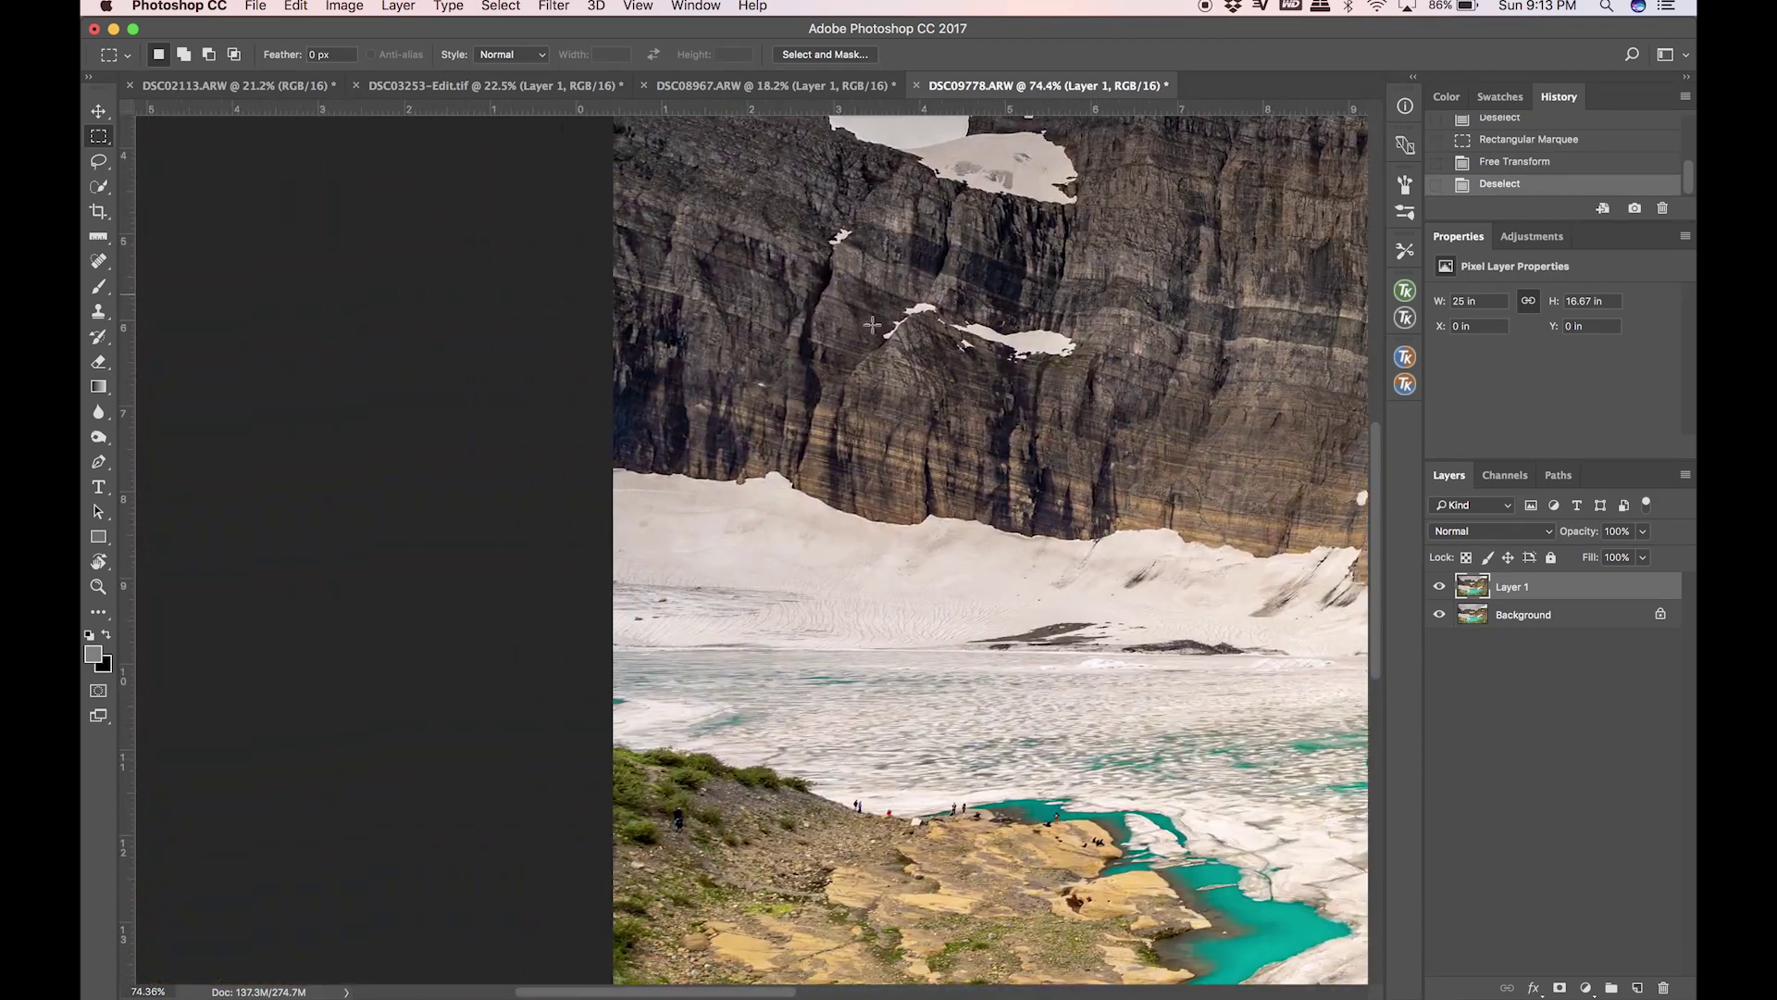
scroll(872, 326, "up", 3)
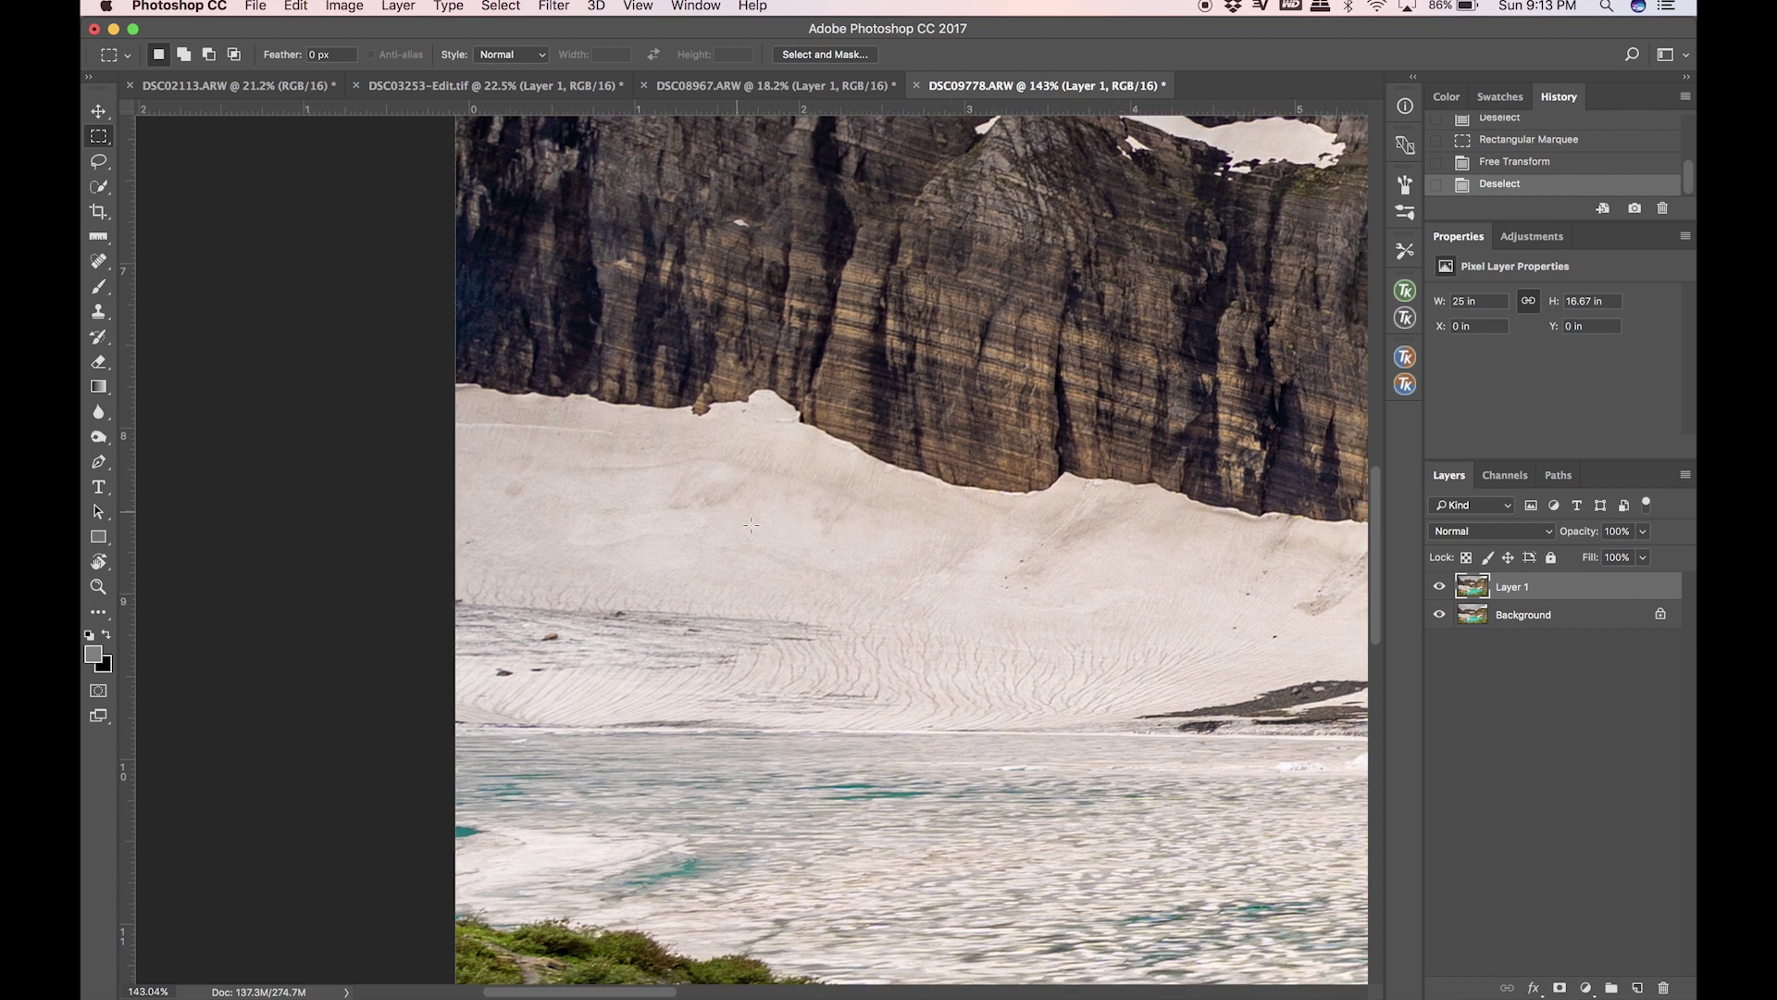
key("v")
scroll(850, 668, "right", 5)
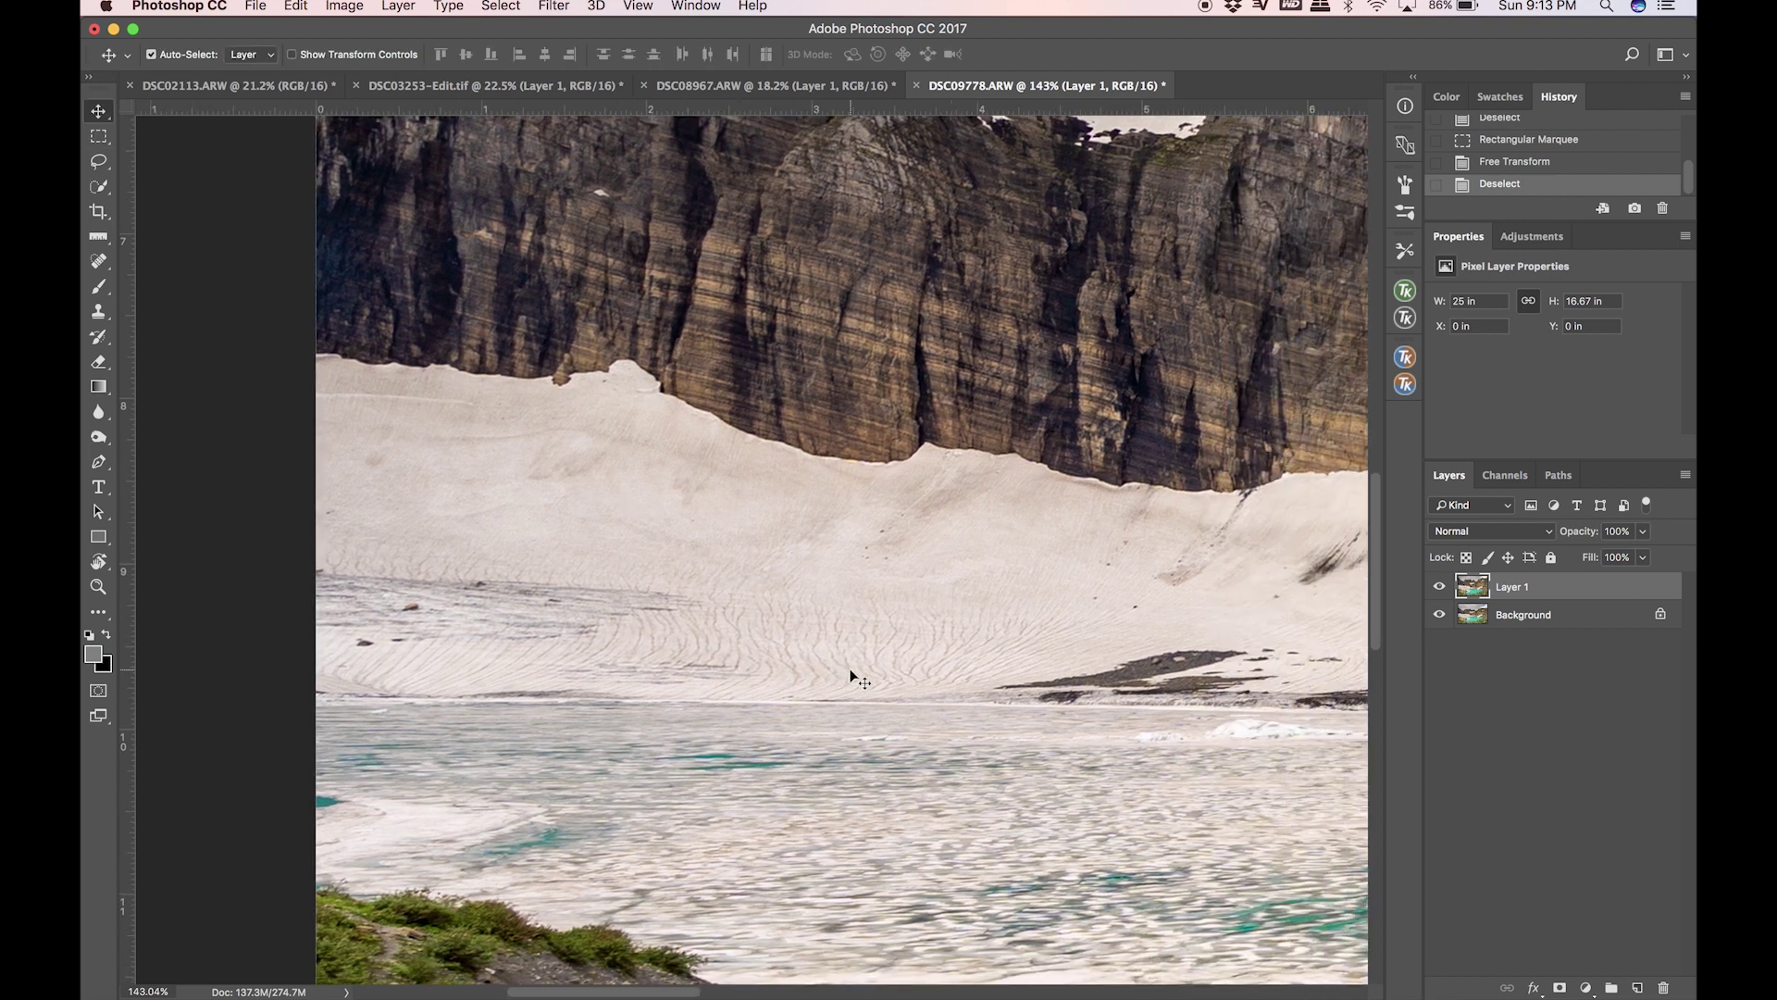
scroll(850, 675, "right", 3)
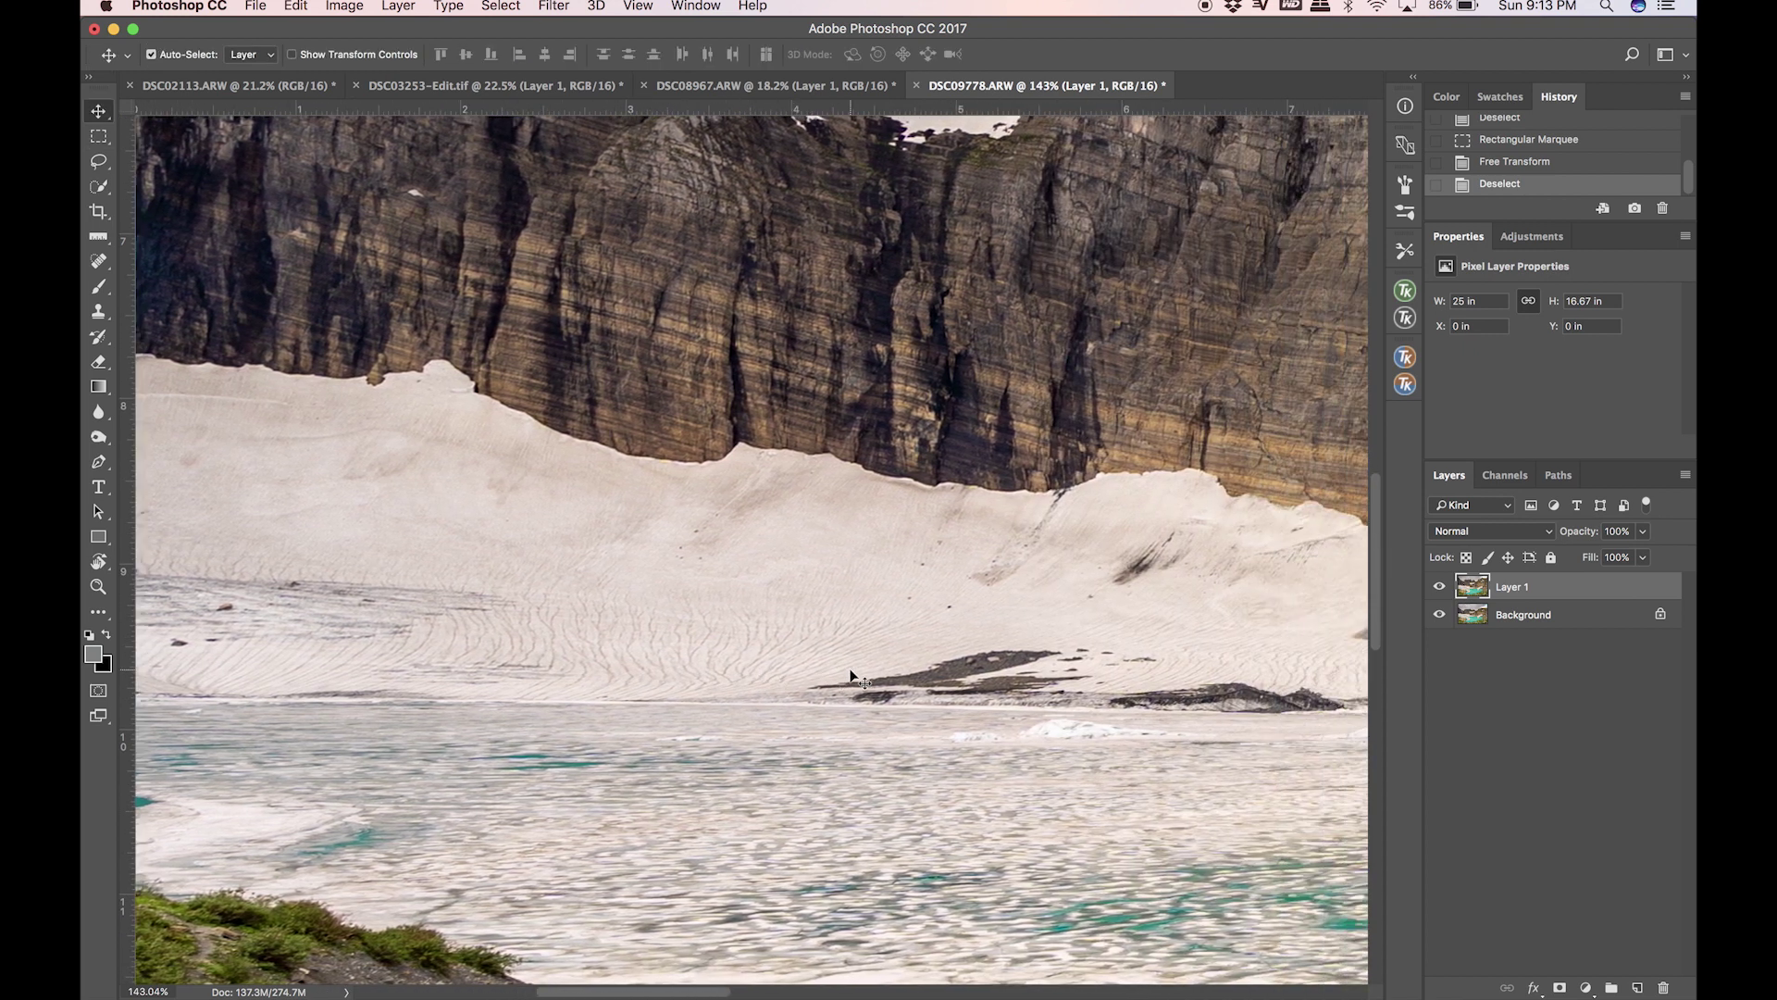
scroll(856, 680, "right", 10)
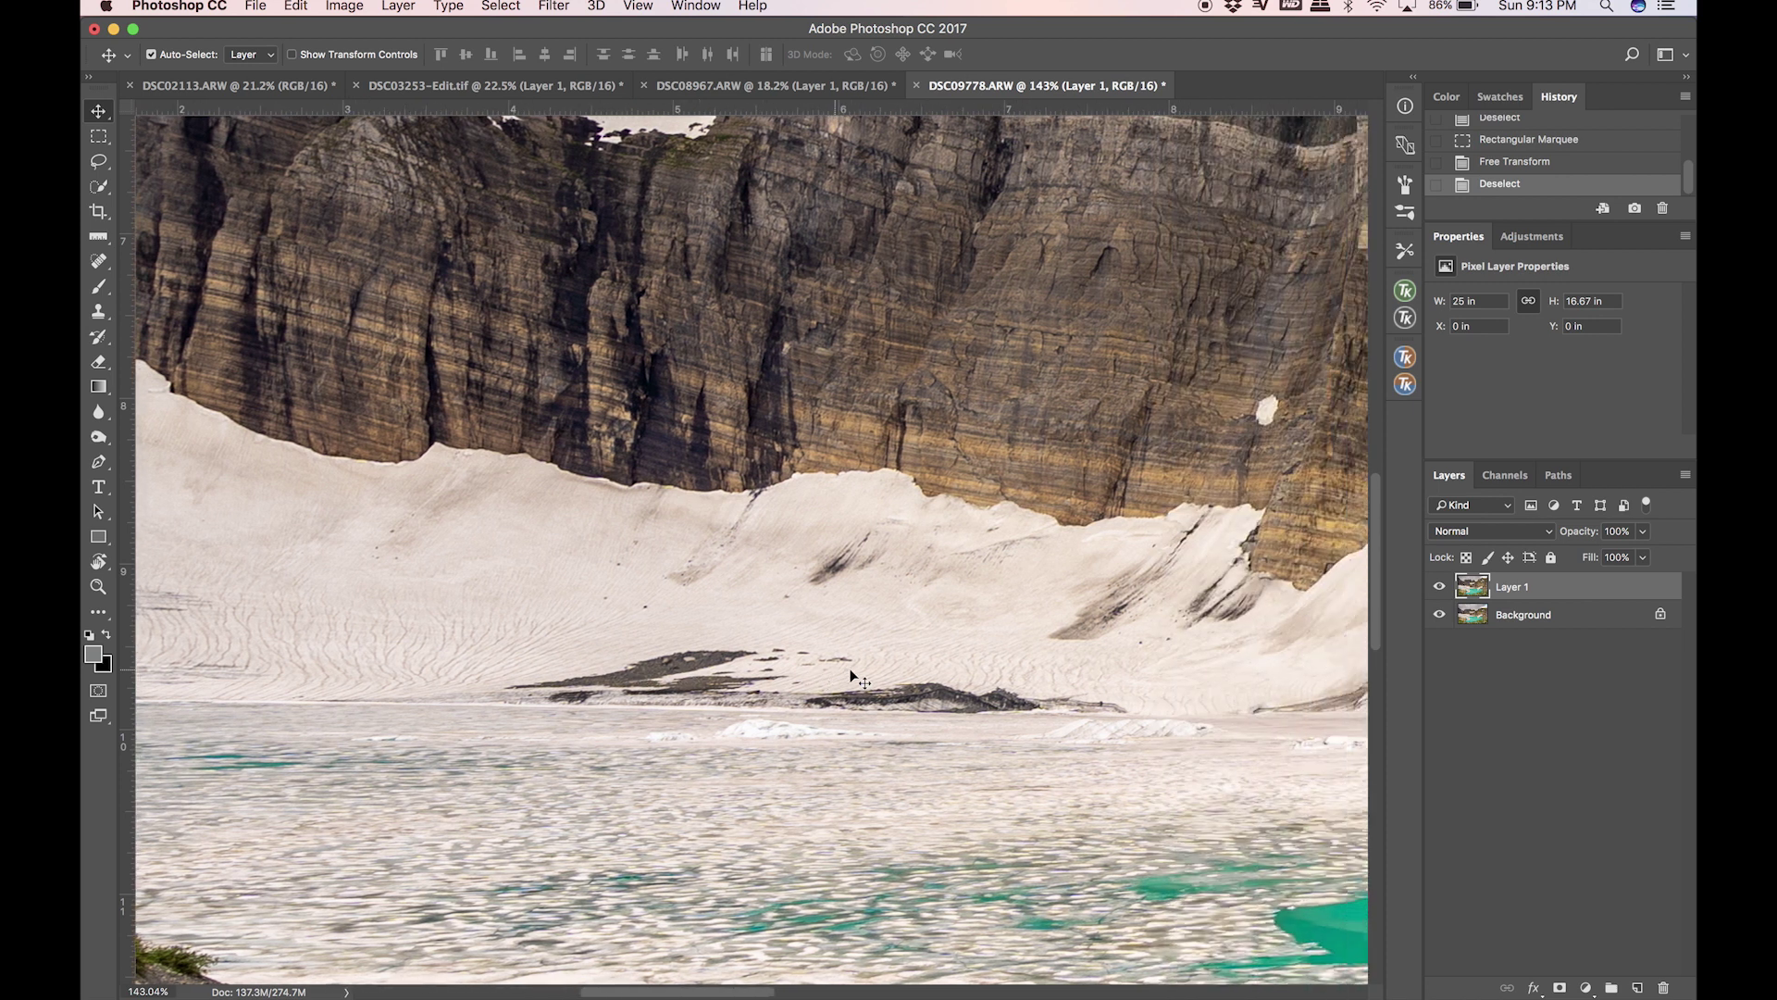
scroll(850, 668, "right", 10)
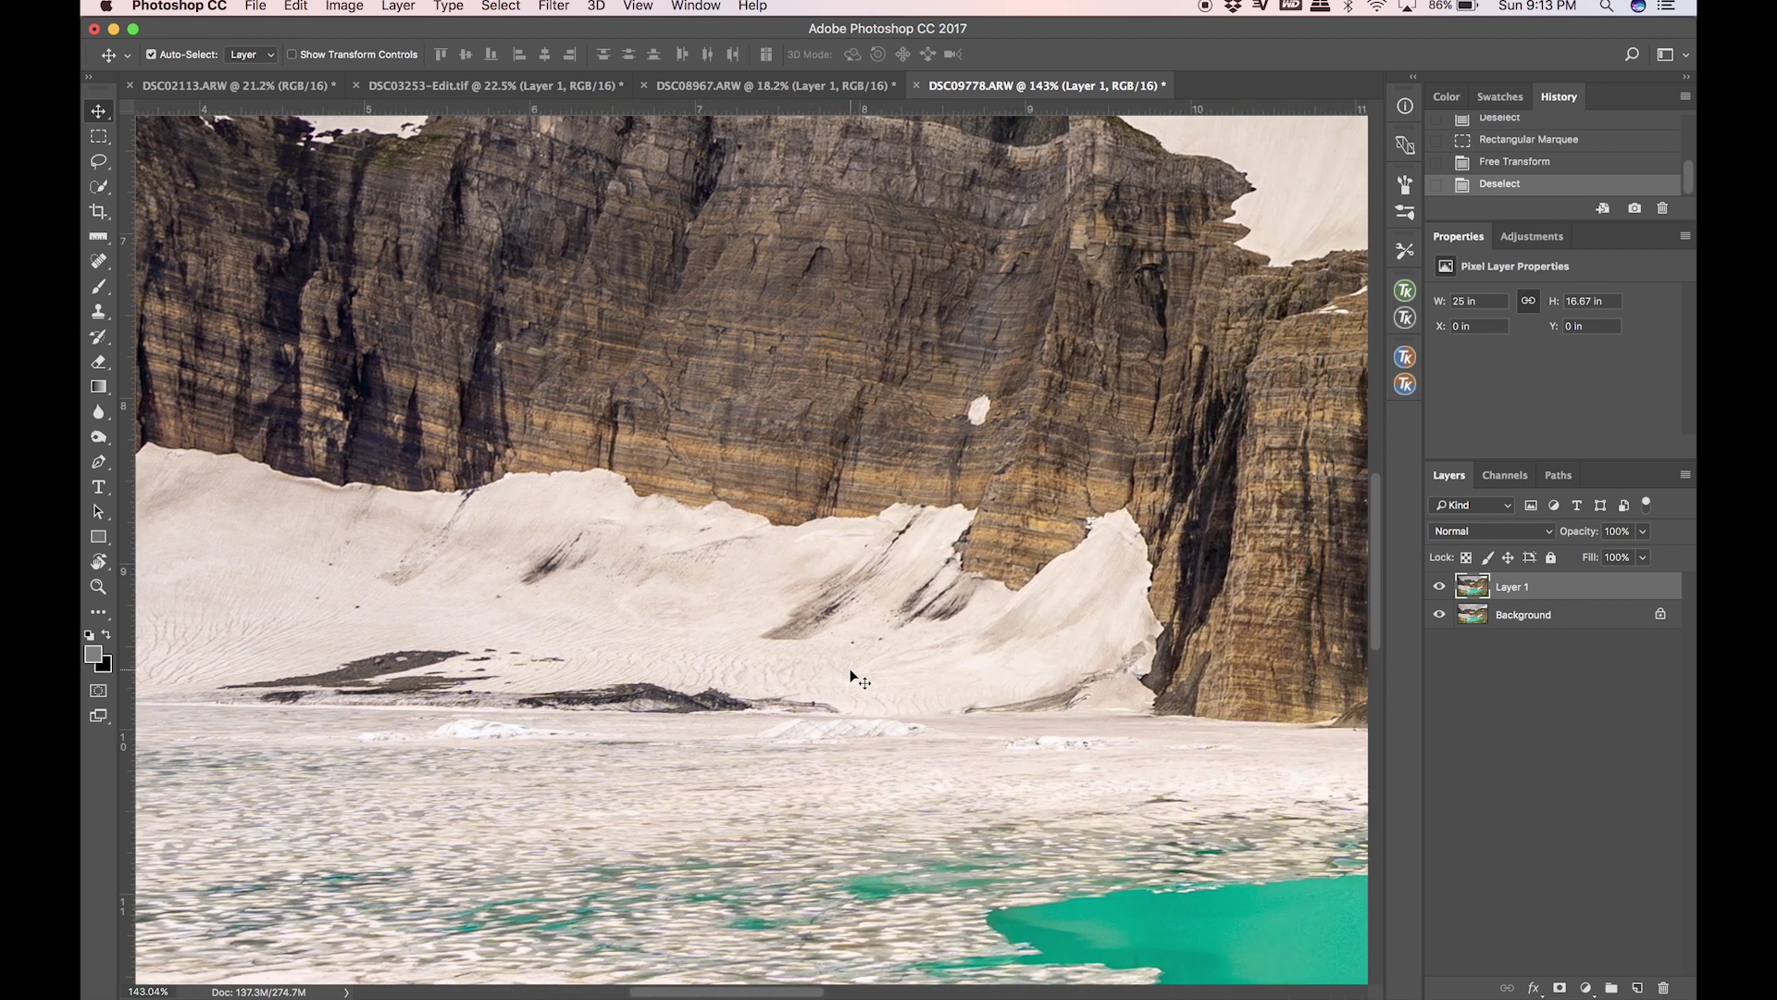
scroll(849, 675, "right", 5)
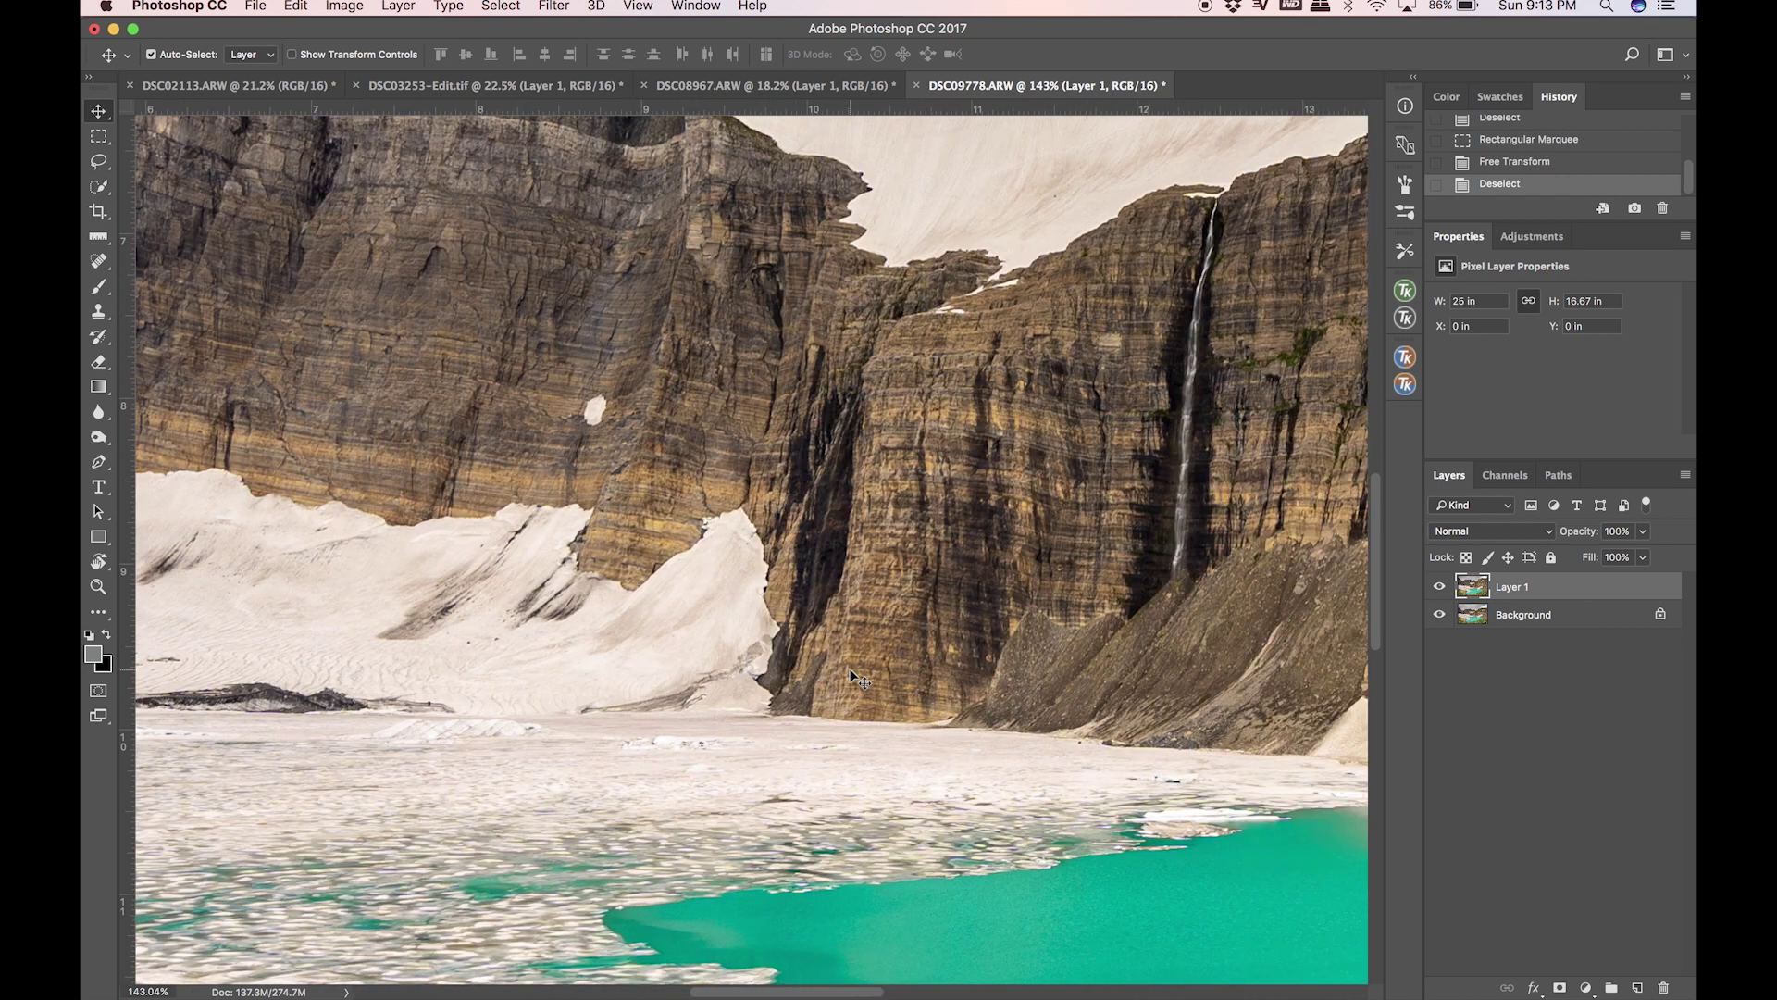
scroll(849, 668, "right", 10)
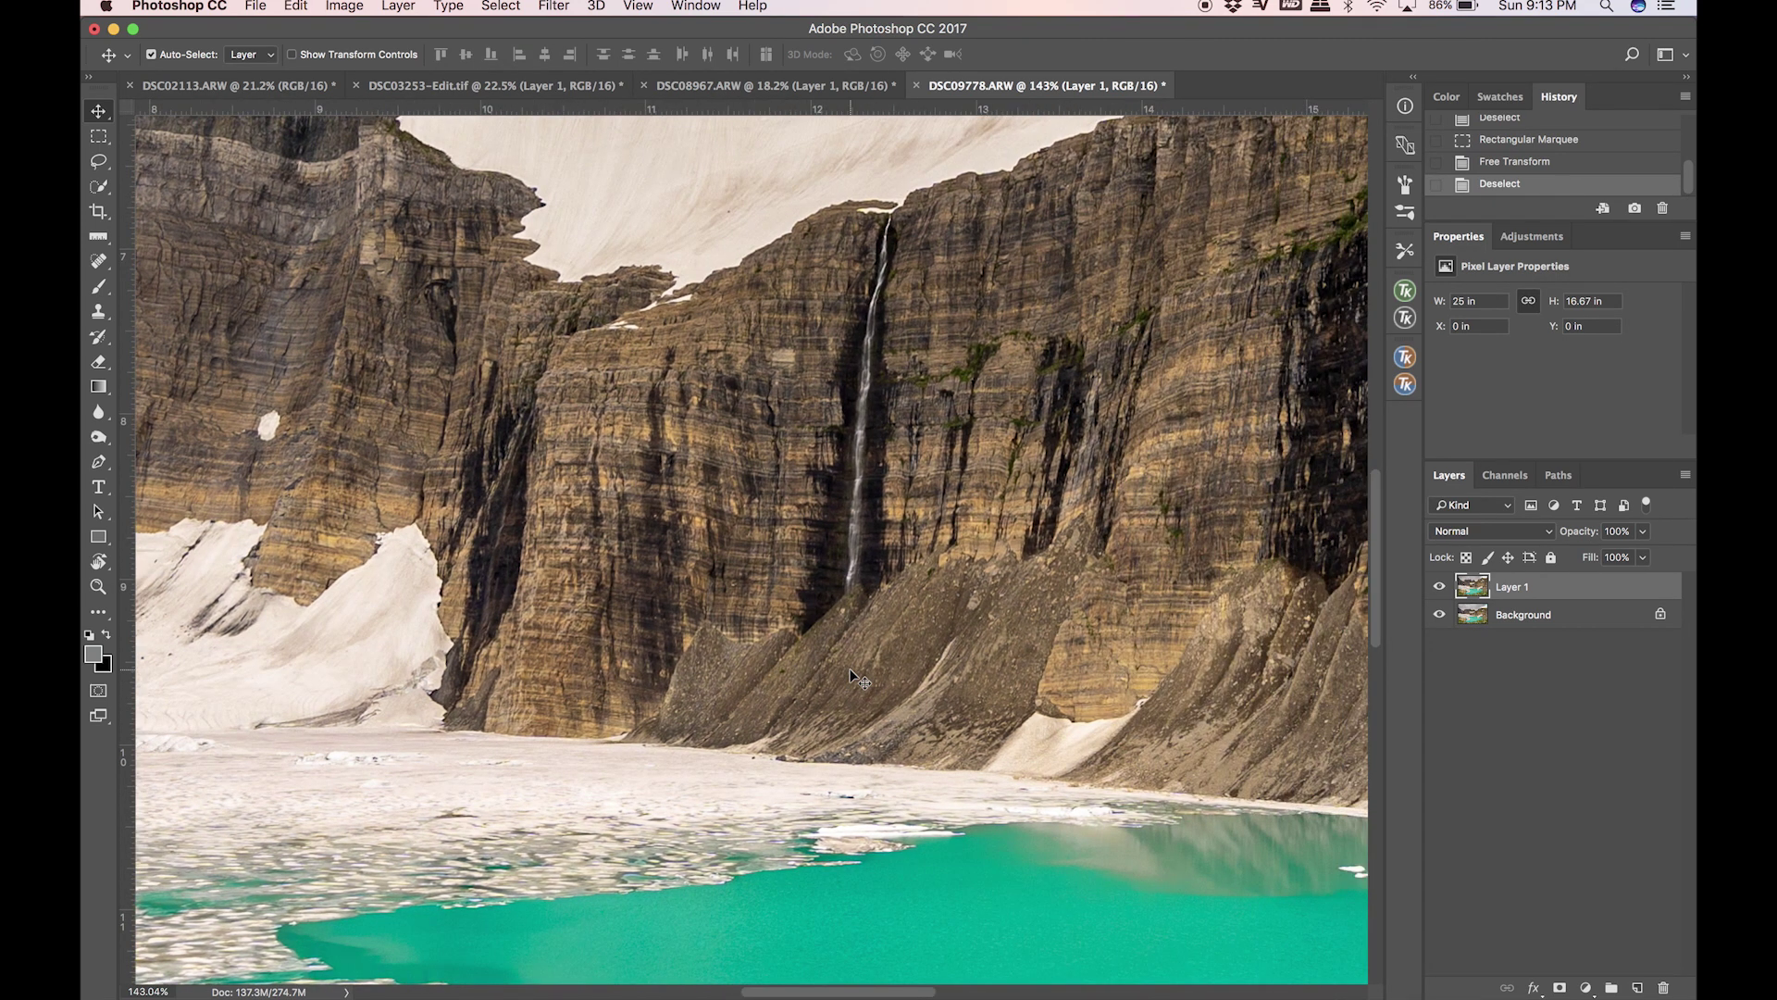
scroll(849, 668, "right", 8)
scroll(850, 668, "right", 6)
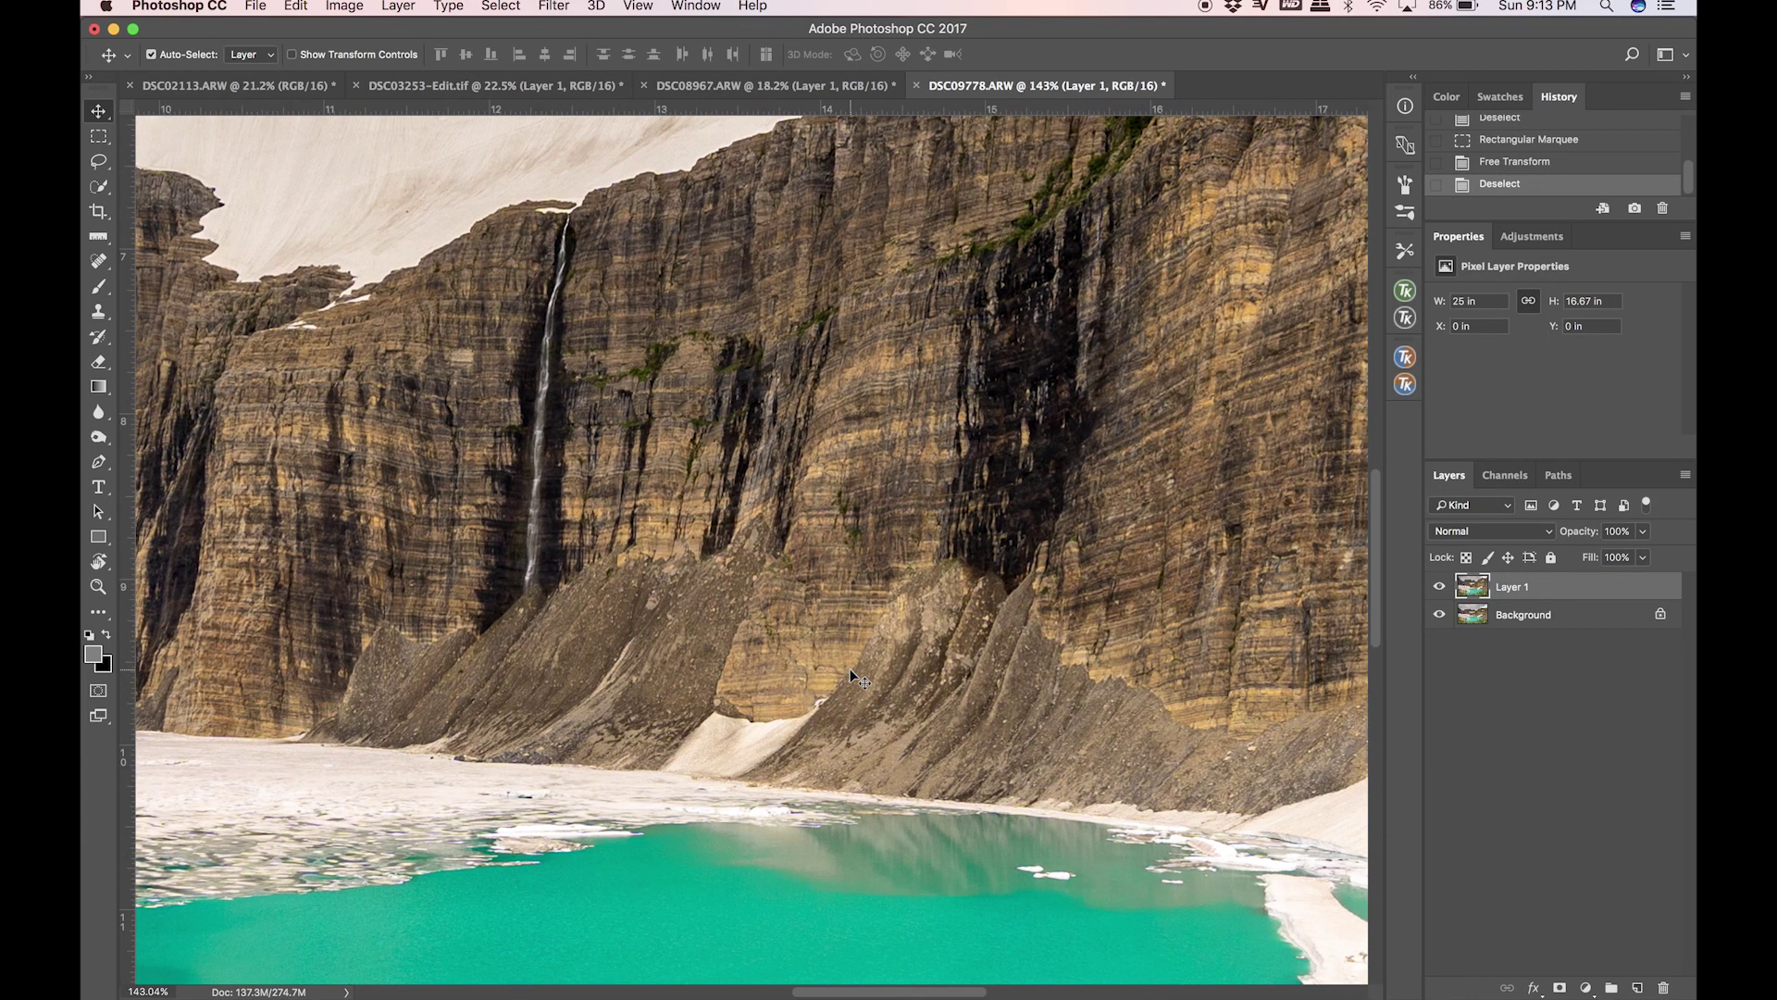
scroll(850, 675, "right", 2)
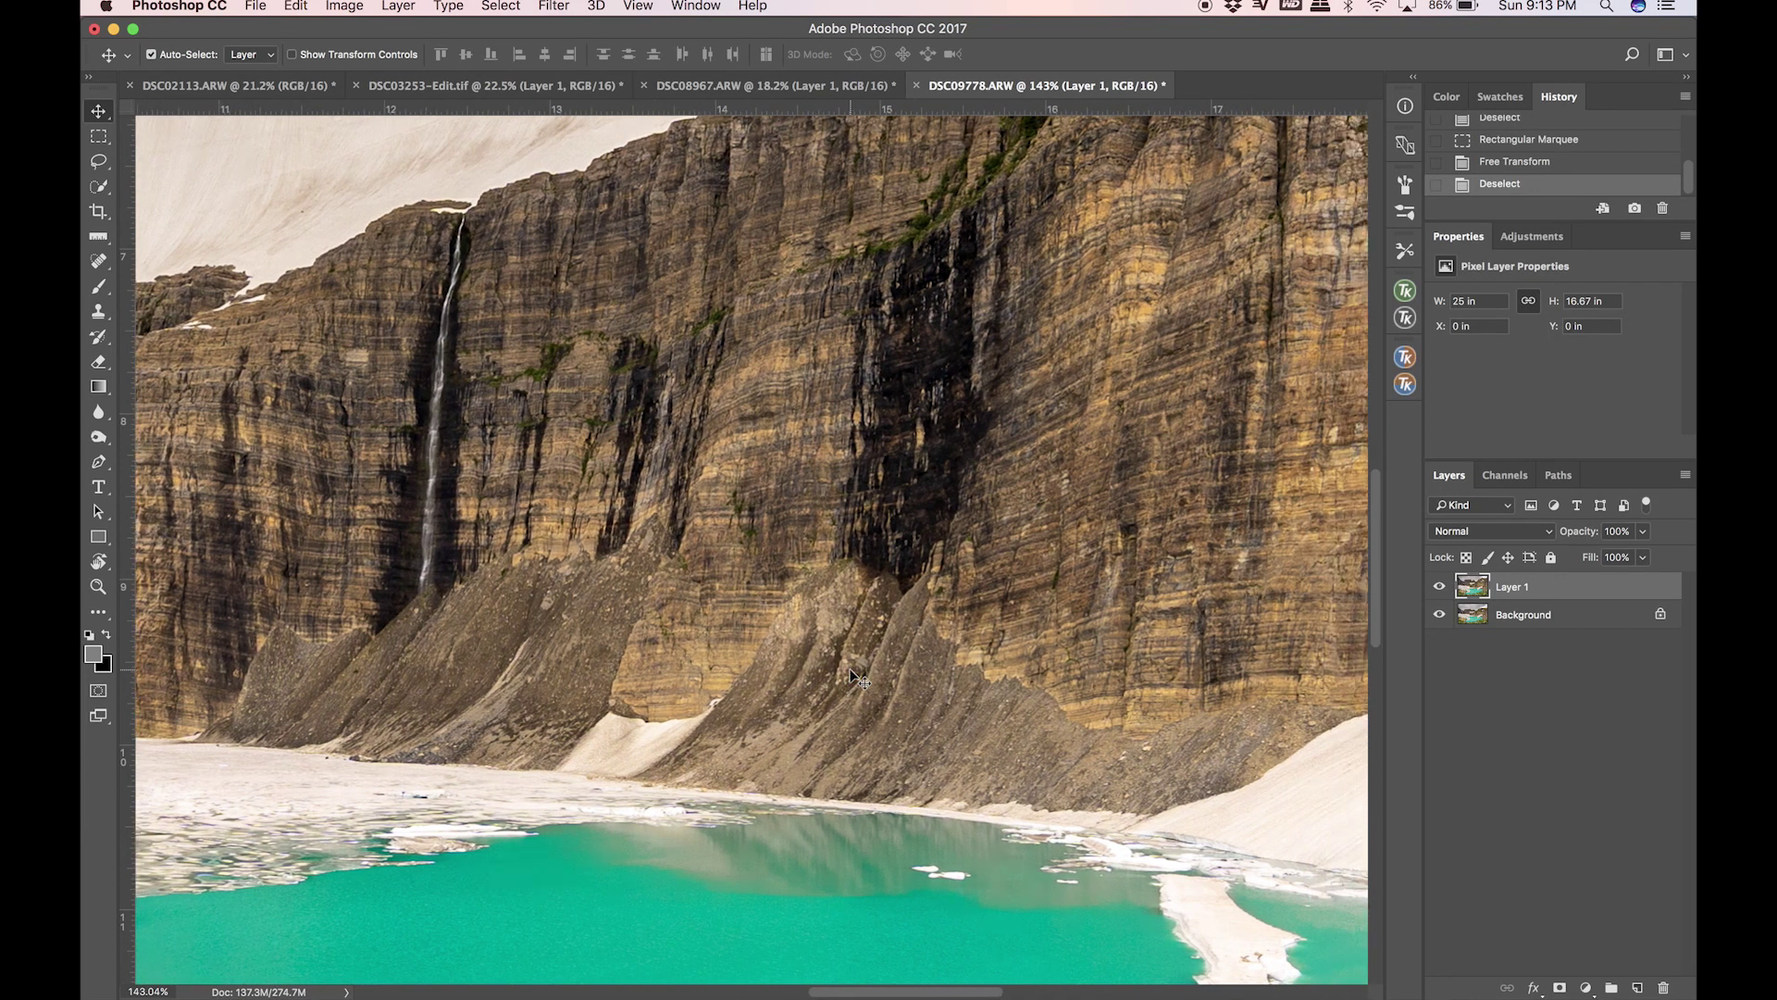
scroll(859, 680, "right", 6)
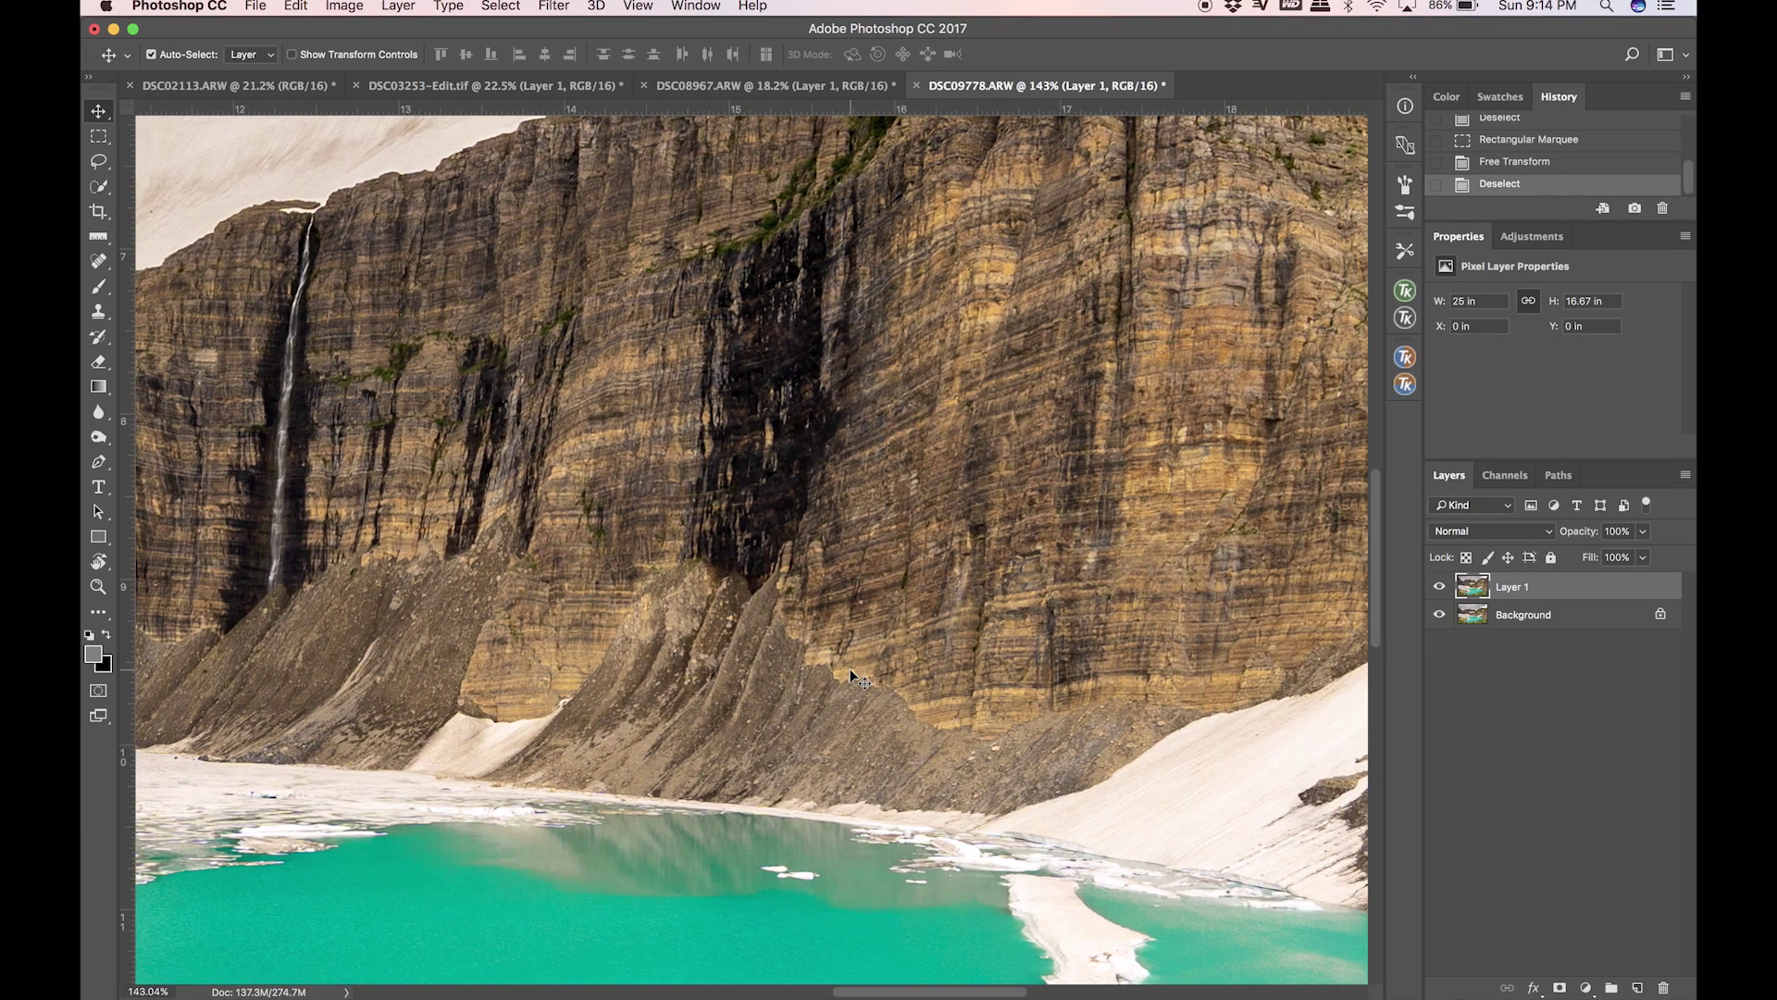
scroll(849, 670, "right", 15)
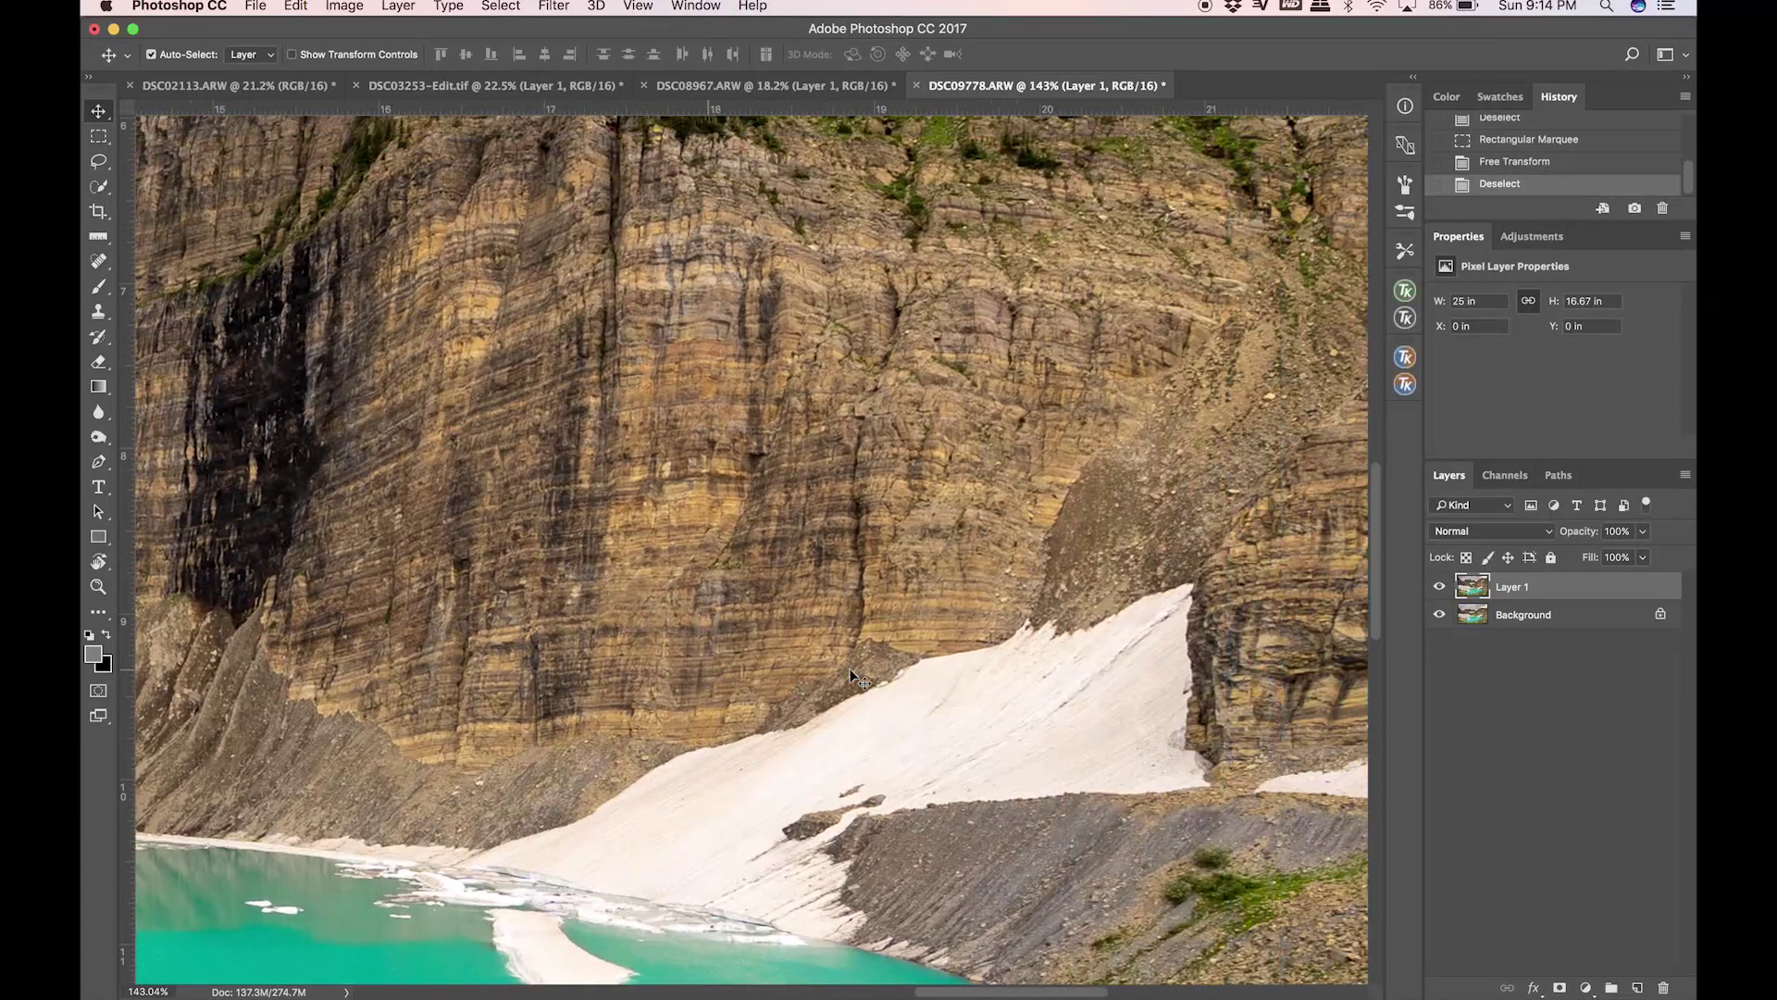
scroll(850, 670, "right", 20)
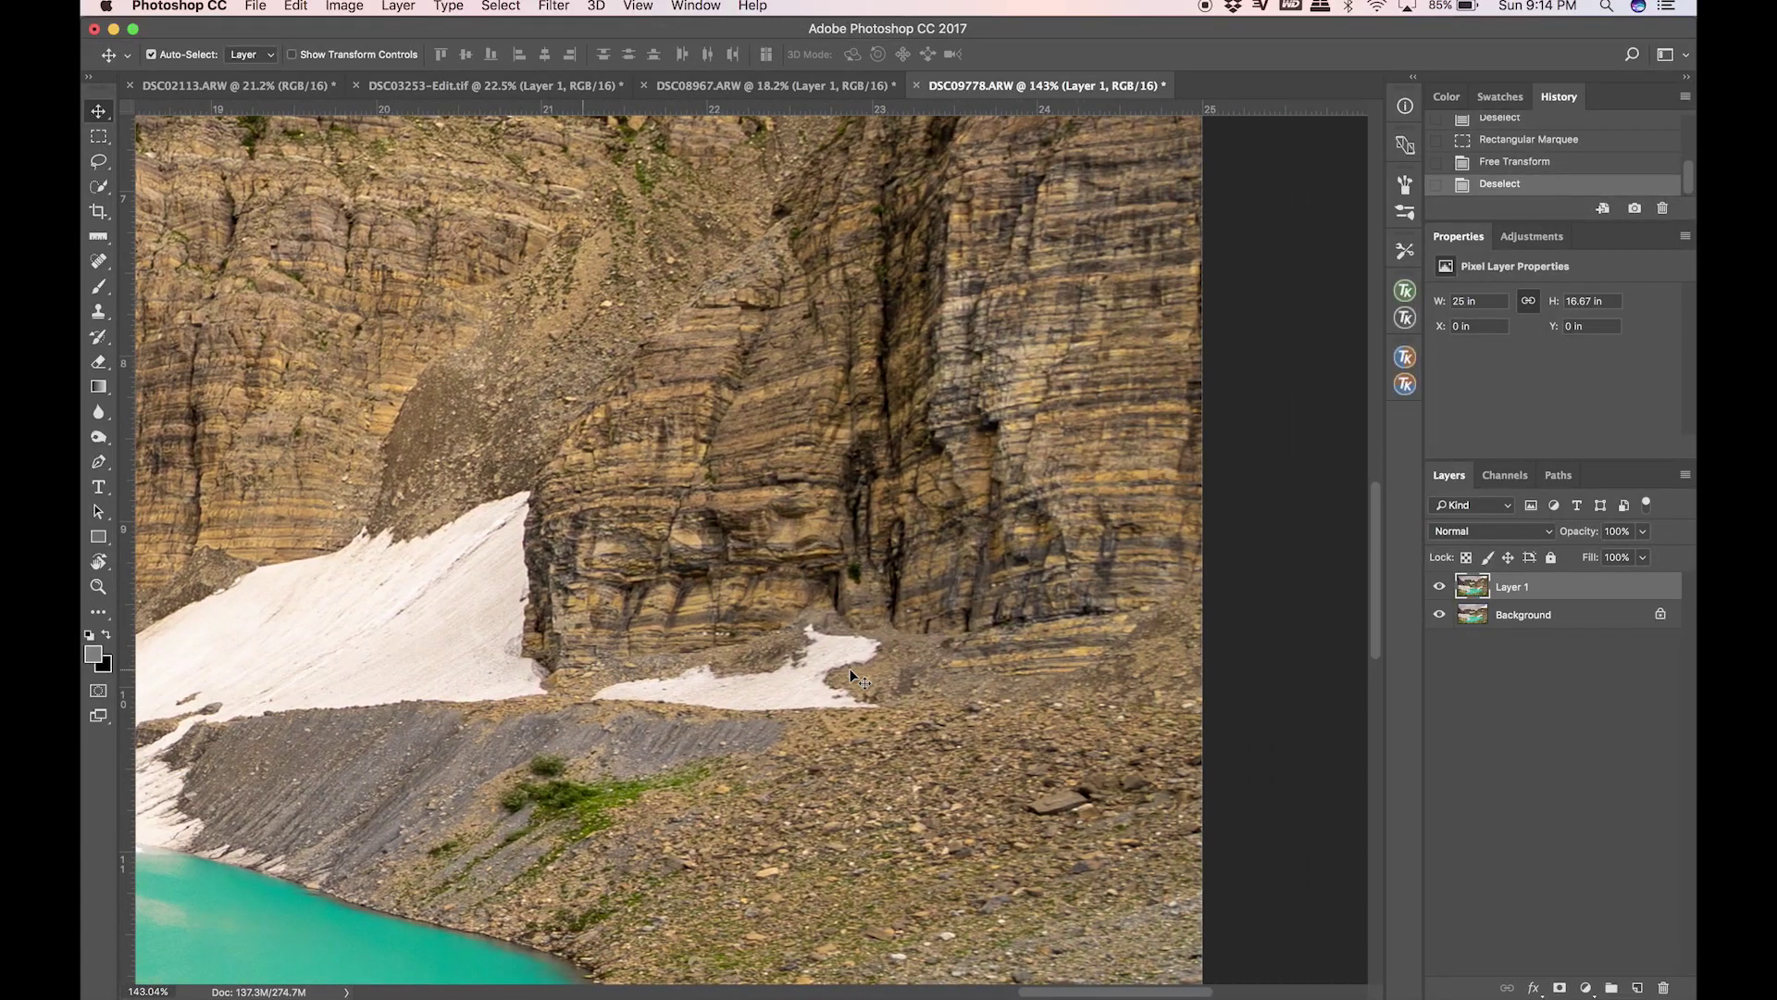
scroll(850, 670, "down", 5)
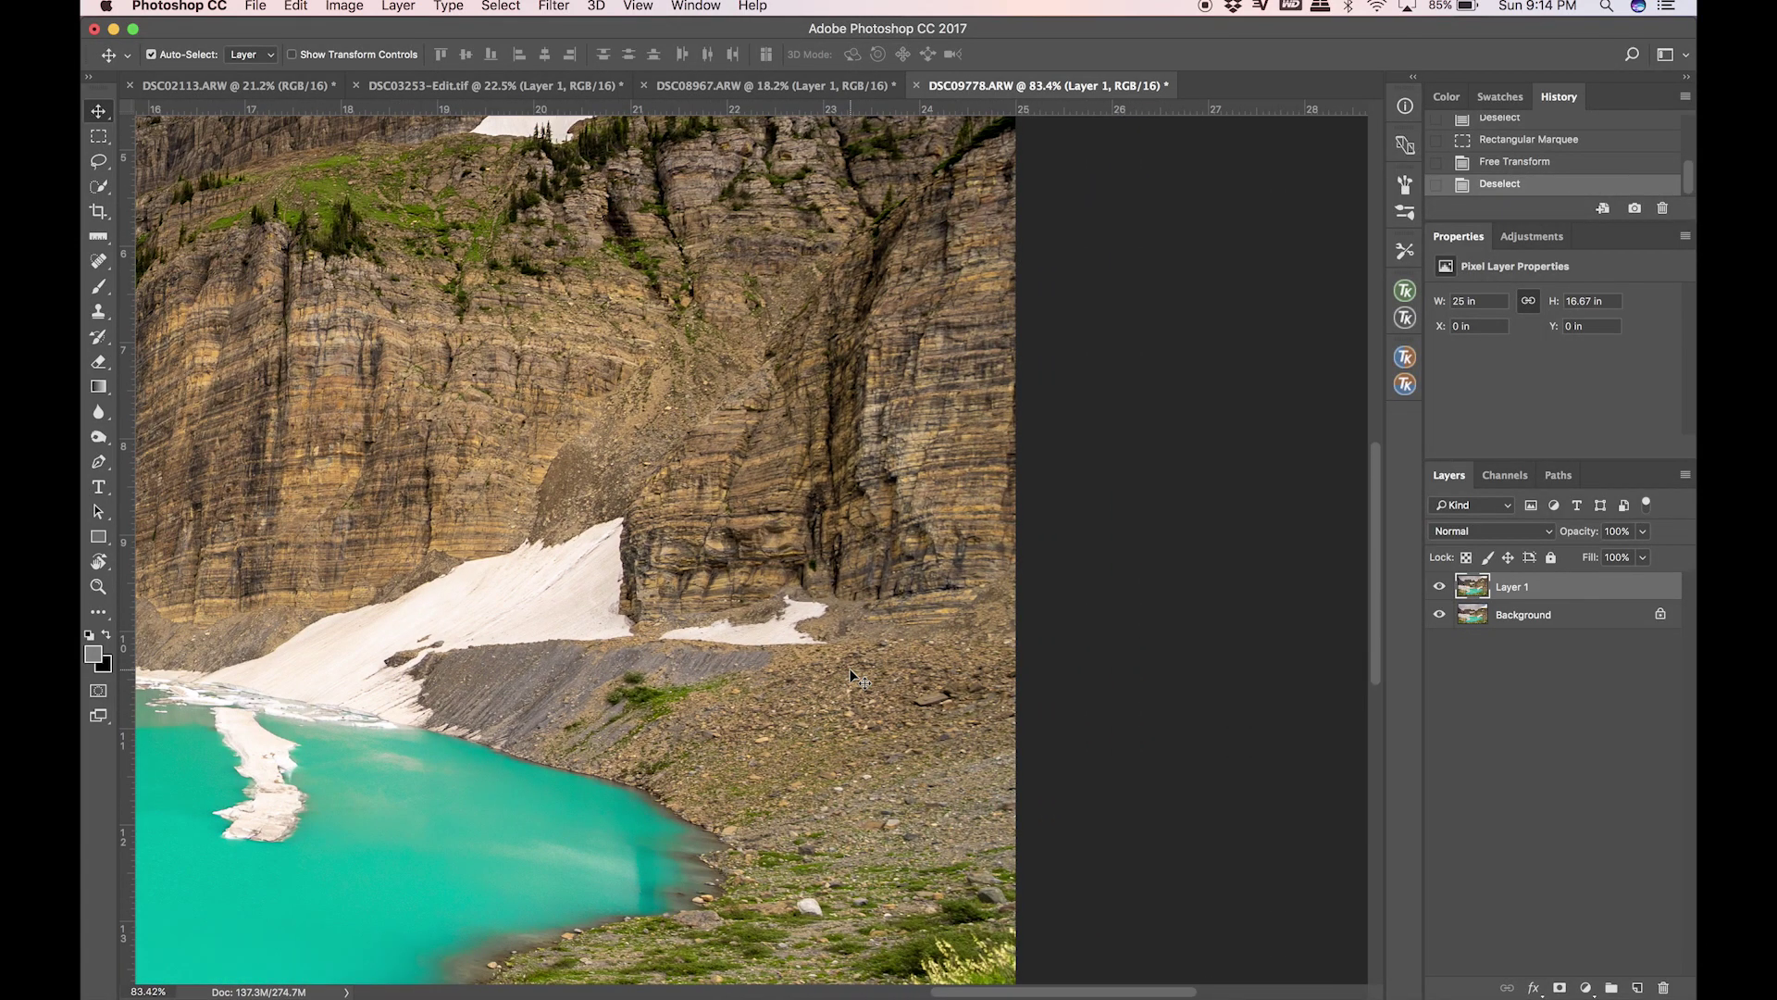
scroll(850, 670, "down", 6)
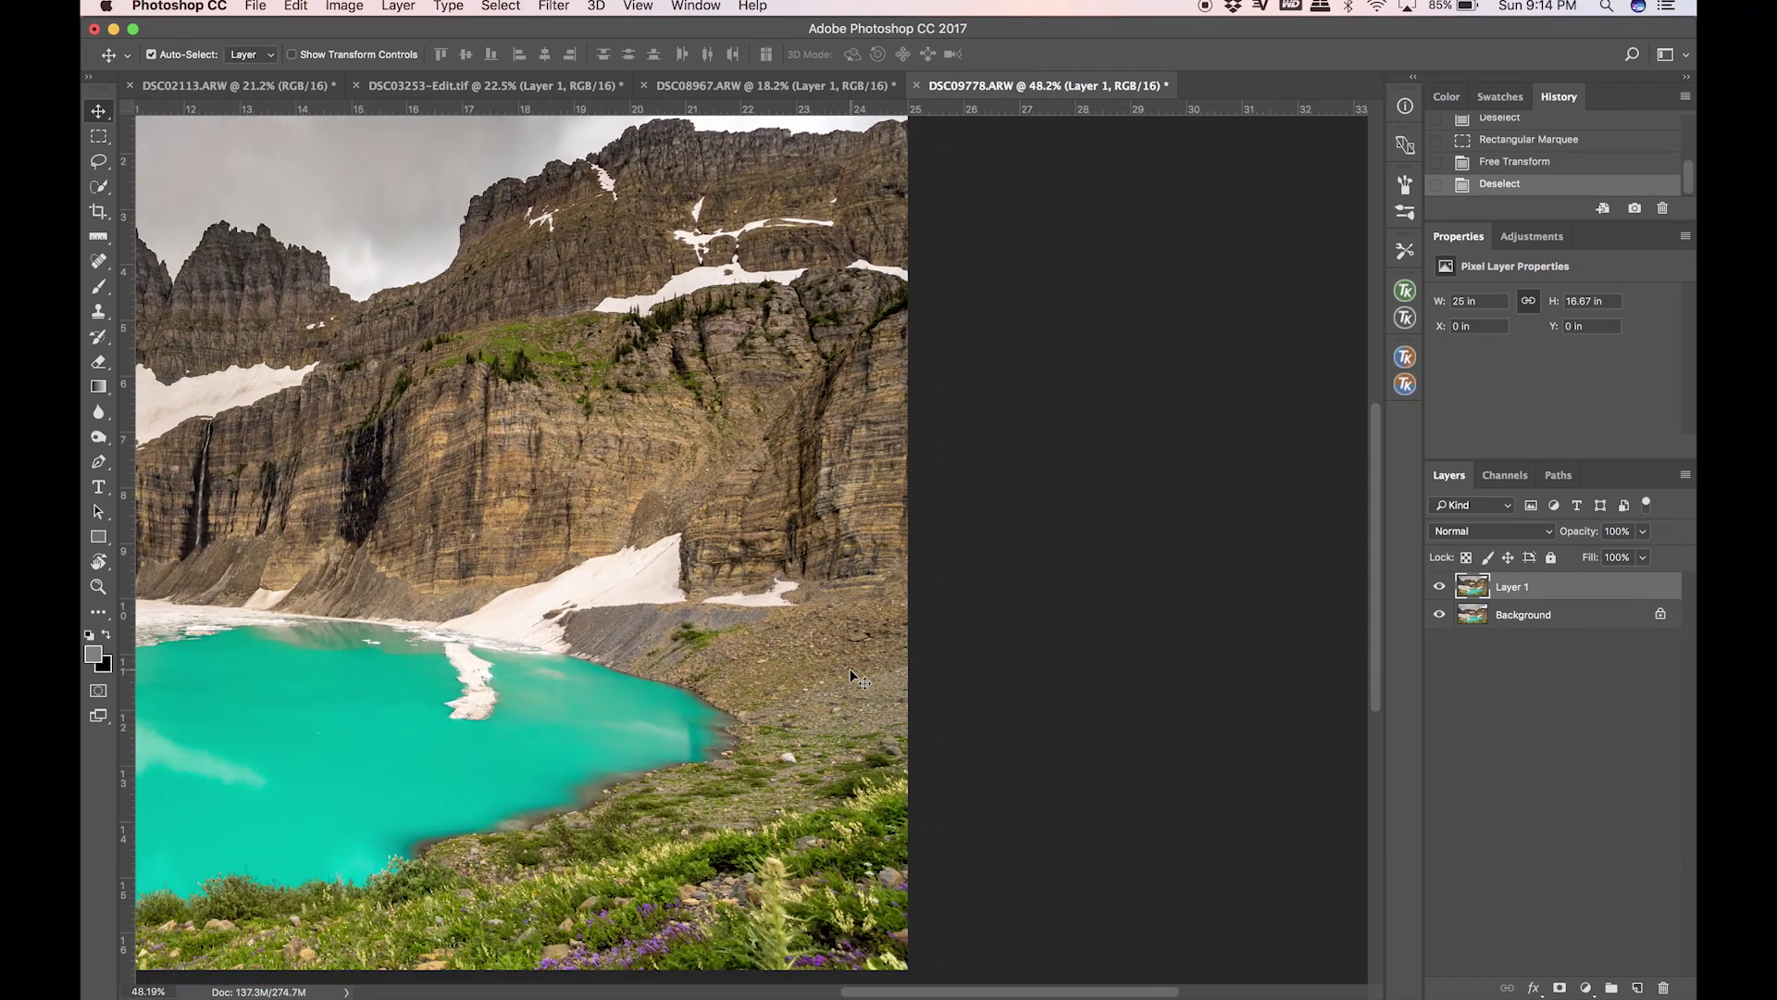
scroll(851, 674, "down", 3)
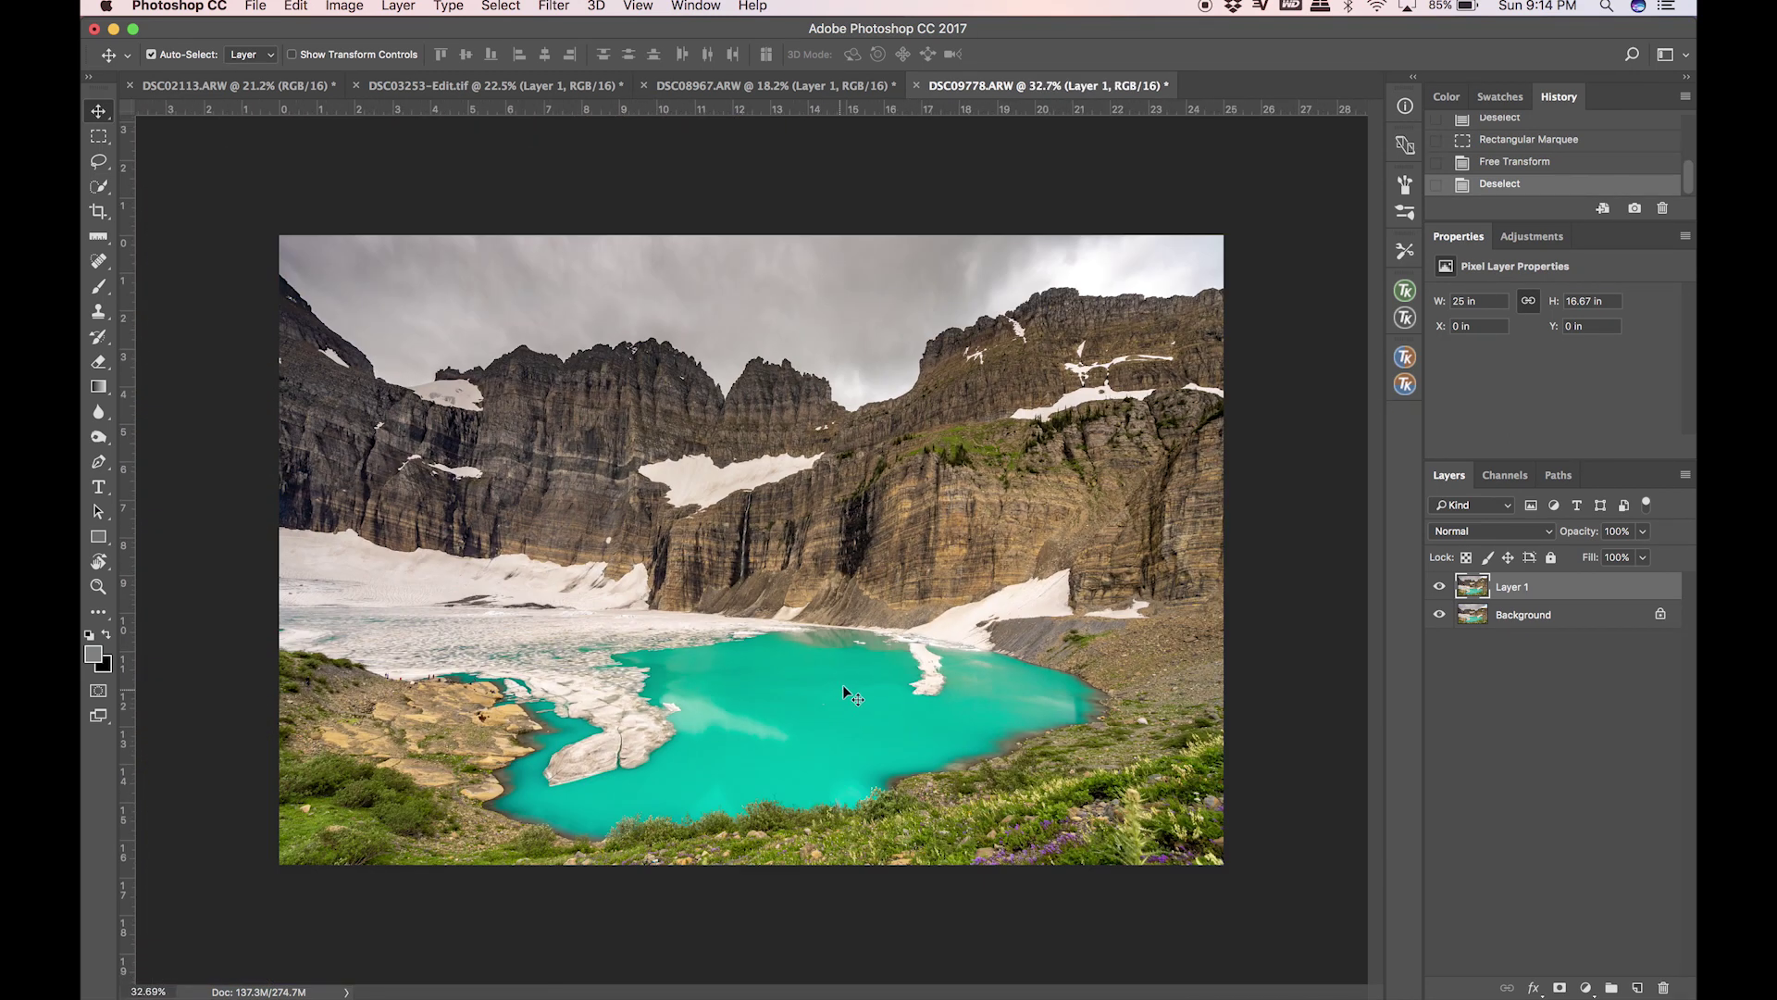
Toggle Layer 1 off and on three times to compare the taller glacier cliffs with the original.
scroll(843, 686, "down", 1)
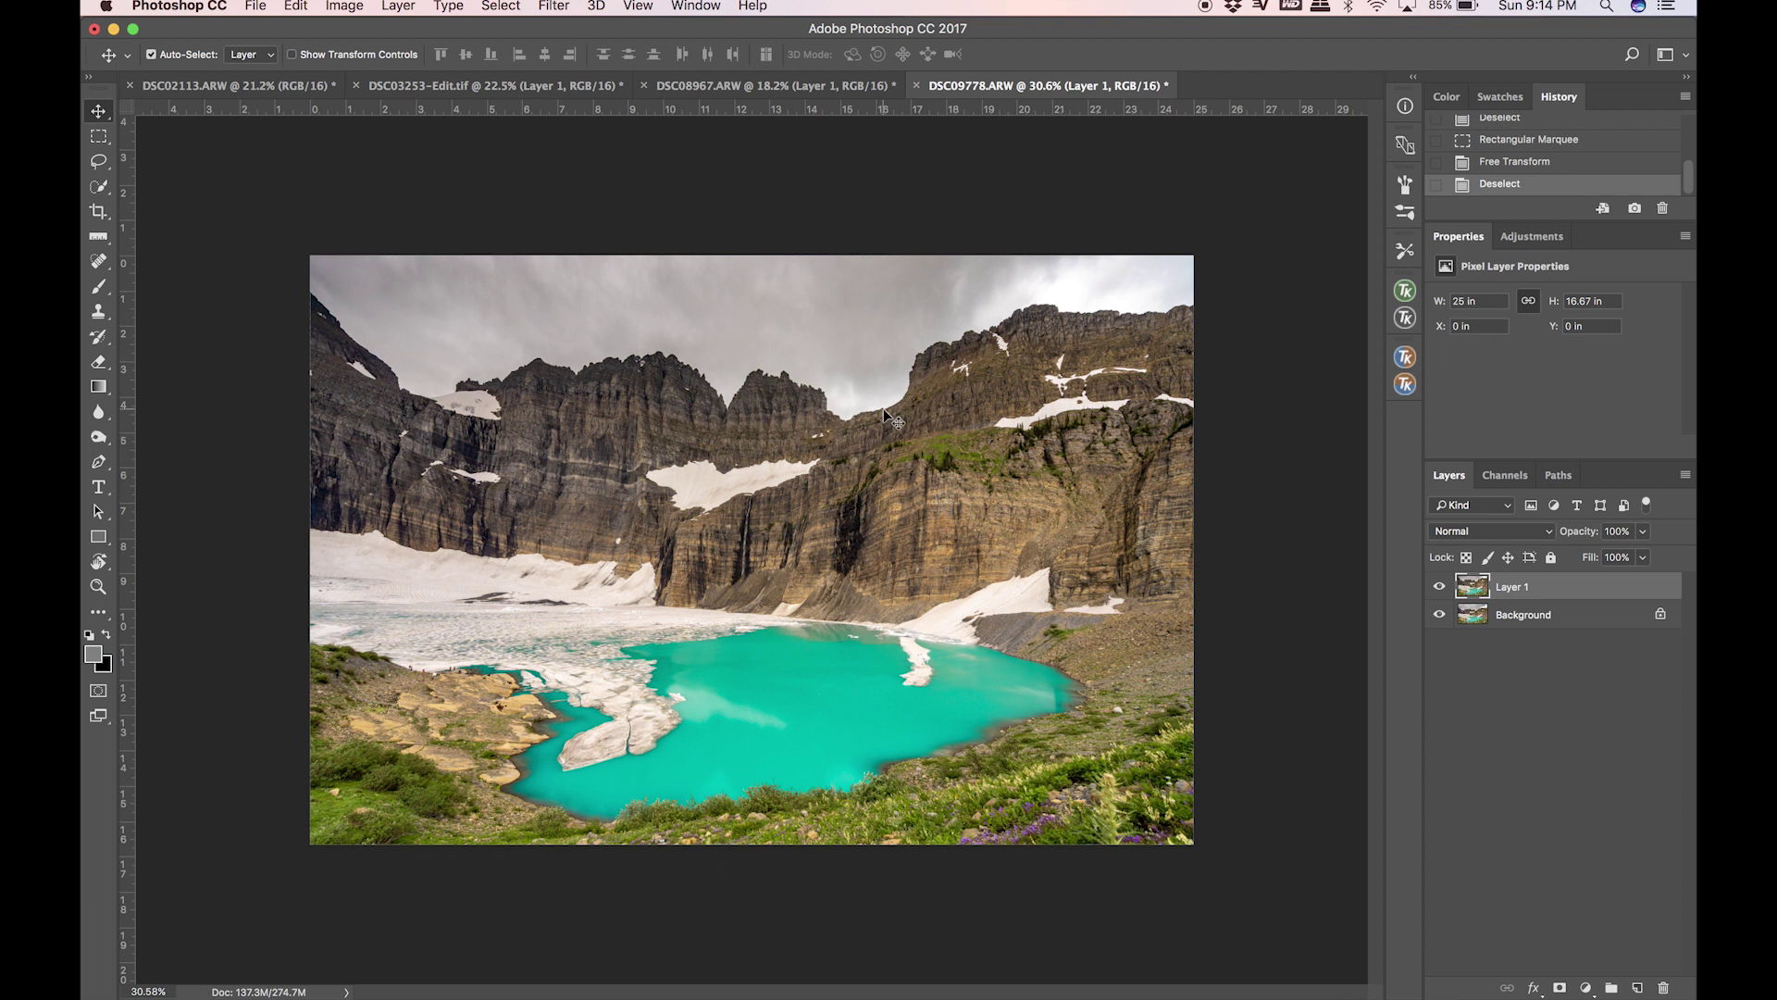
left_click(1440, 588)
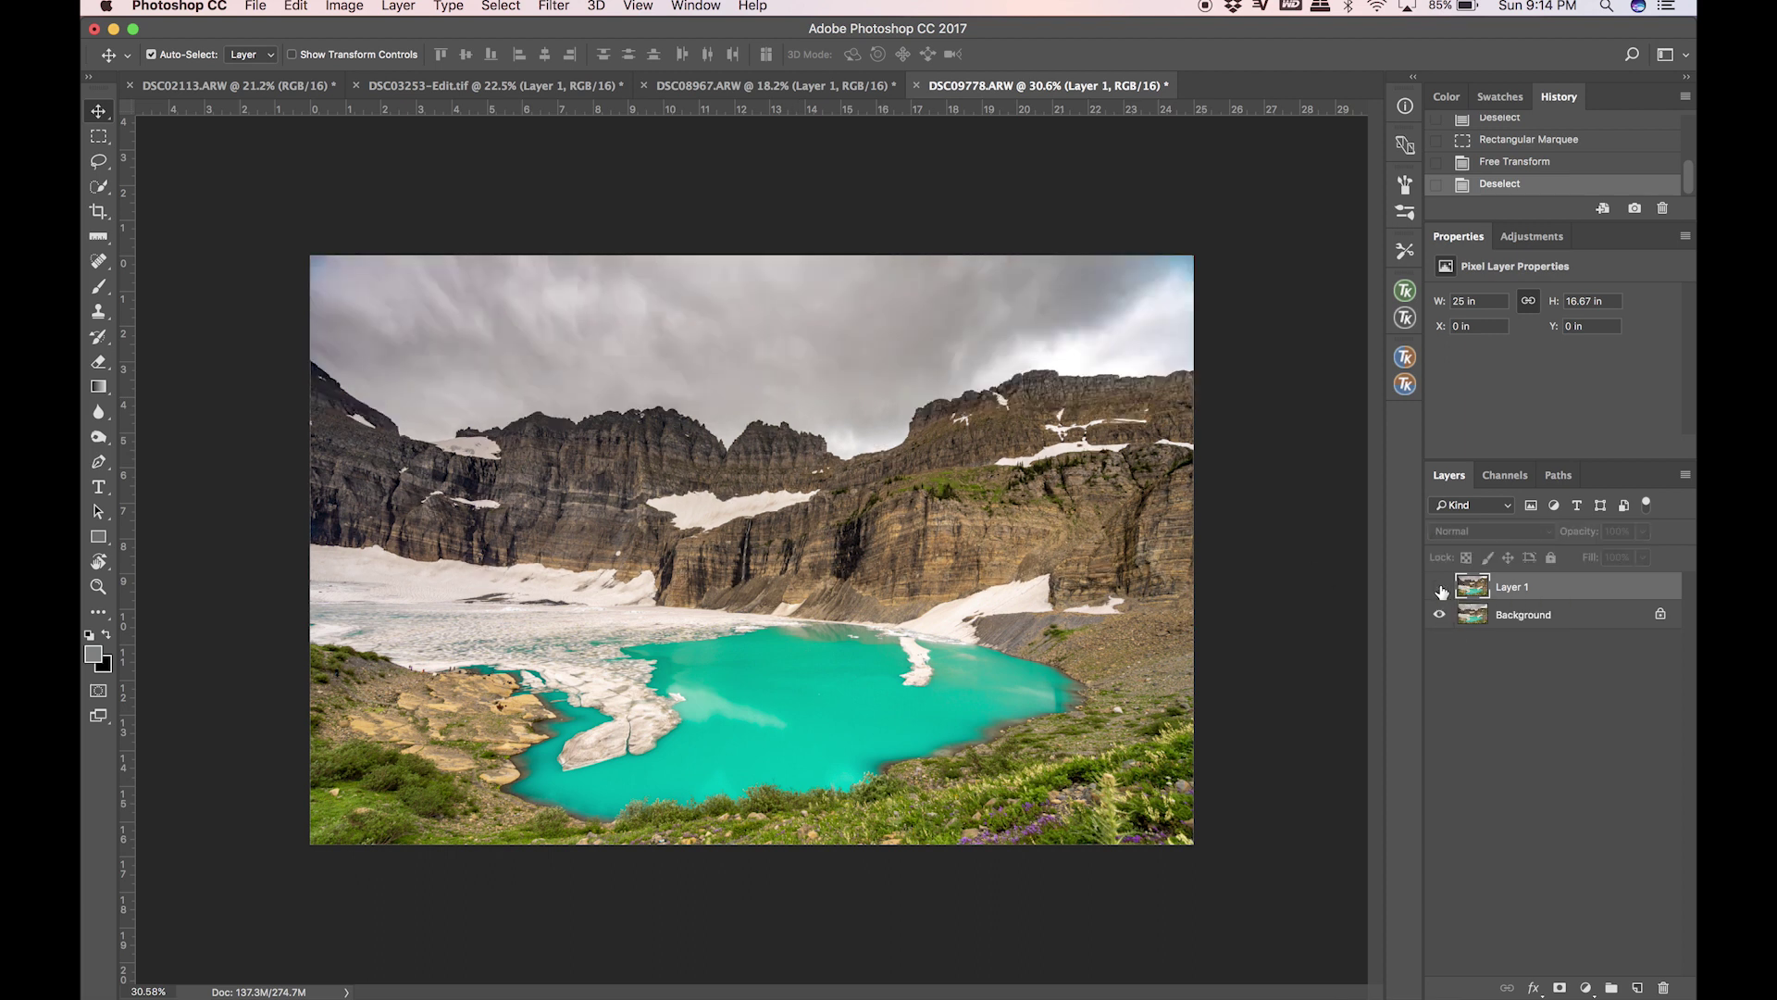
left_click(1441, 589)
left_click(1440, 588)
left_click(1440, 588)
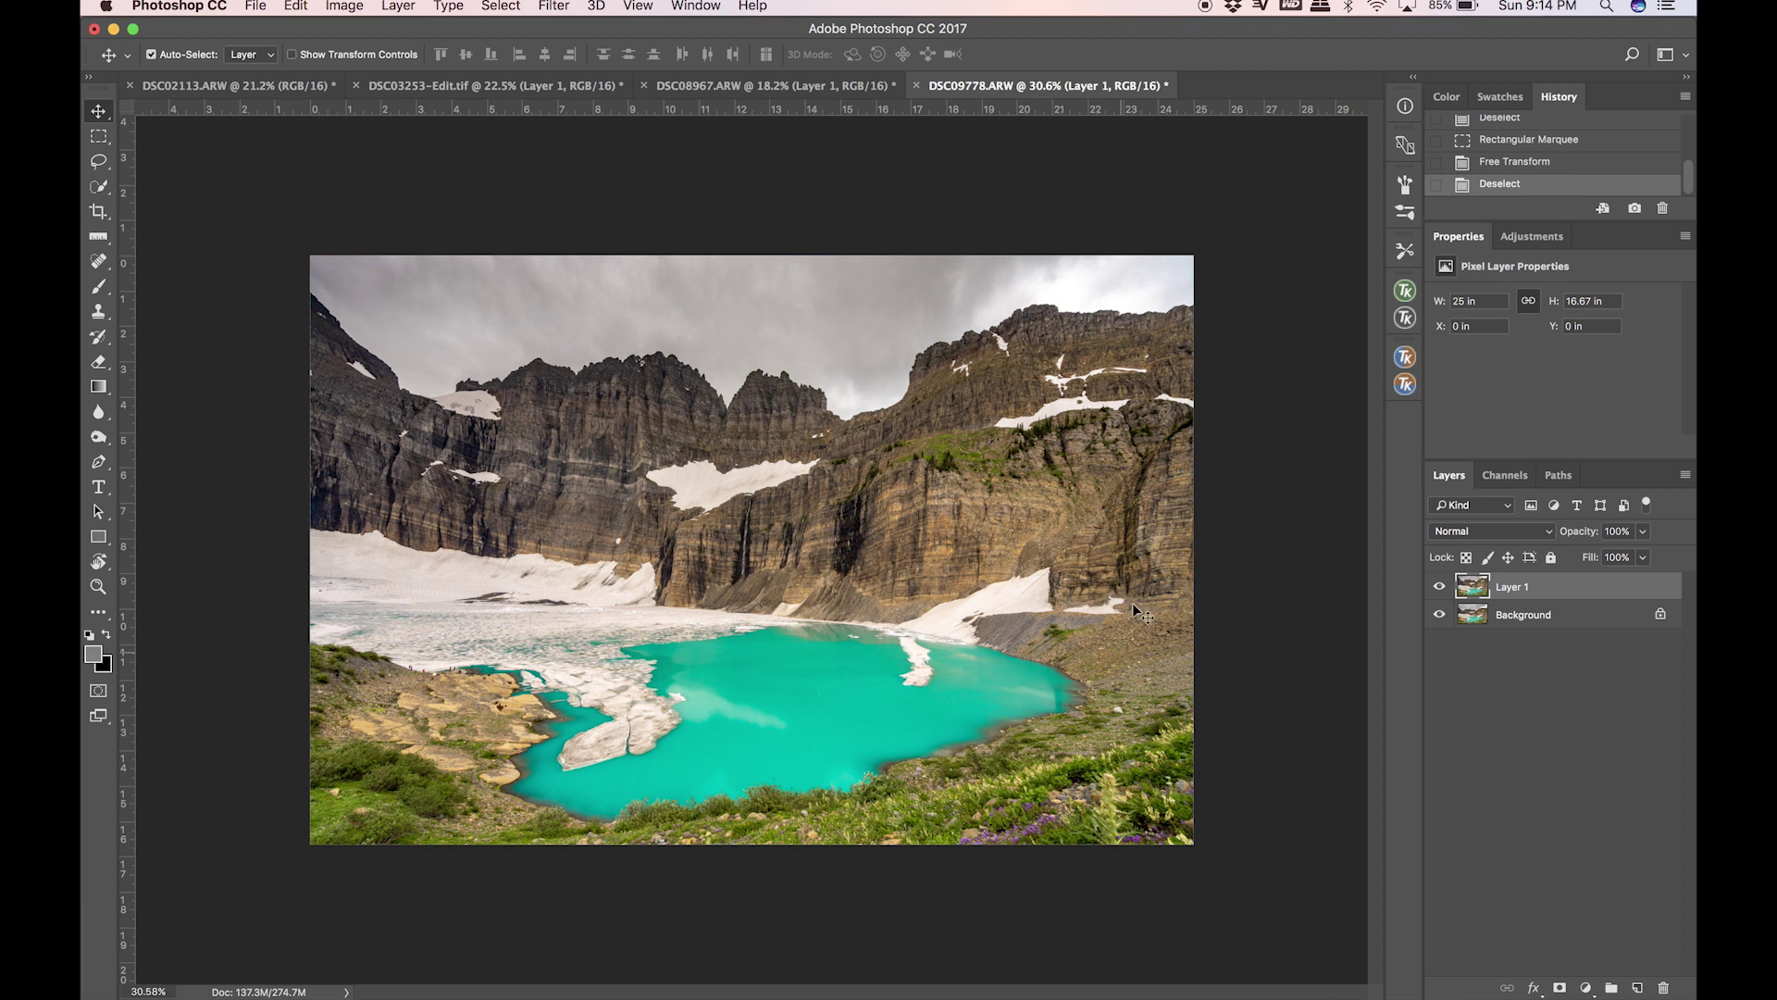
left_click(1442, 587)
left_click(1442, 587)
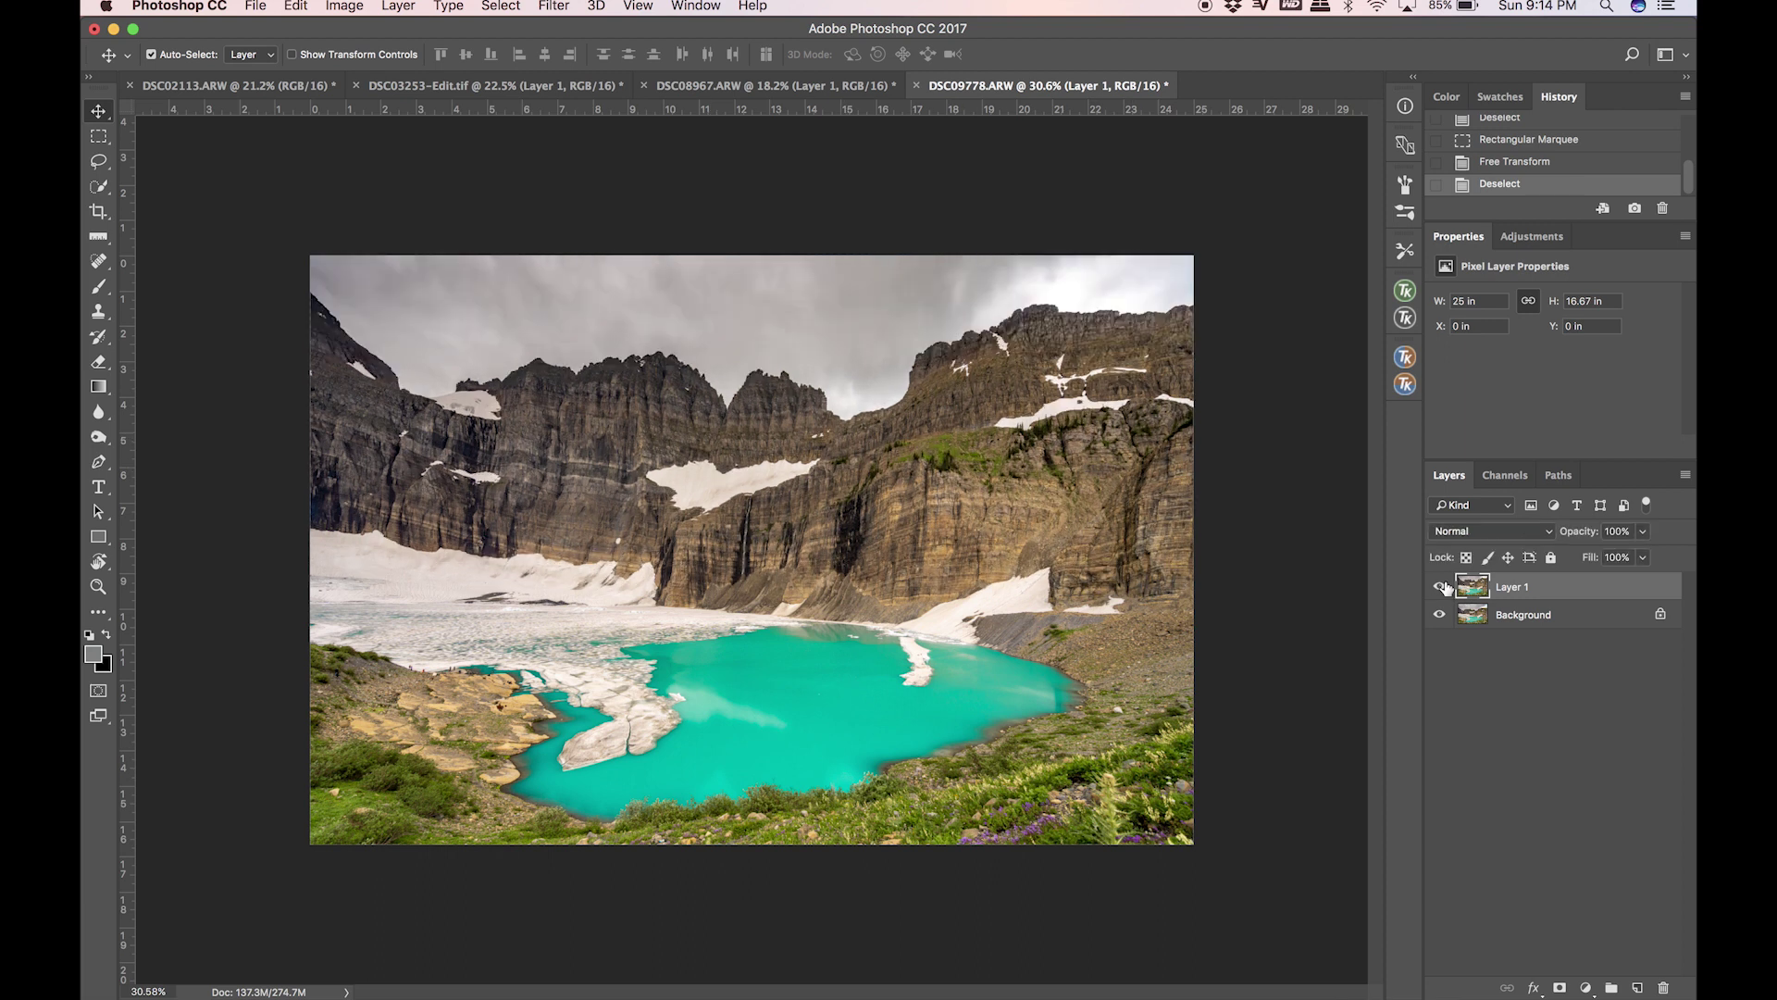